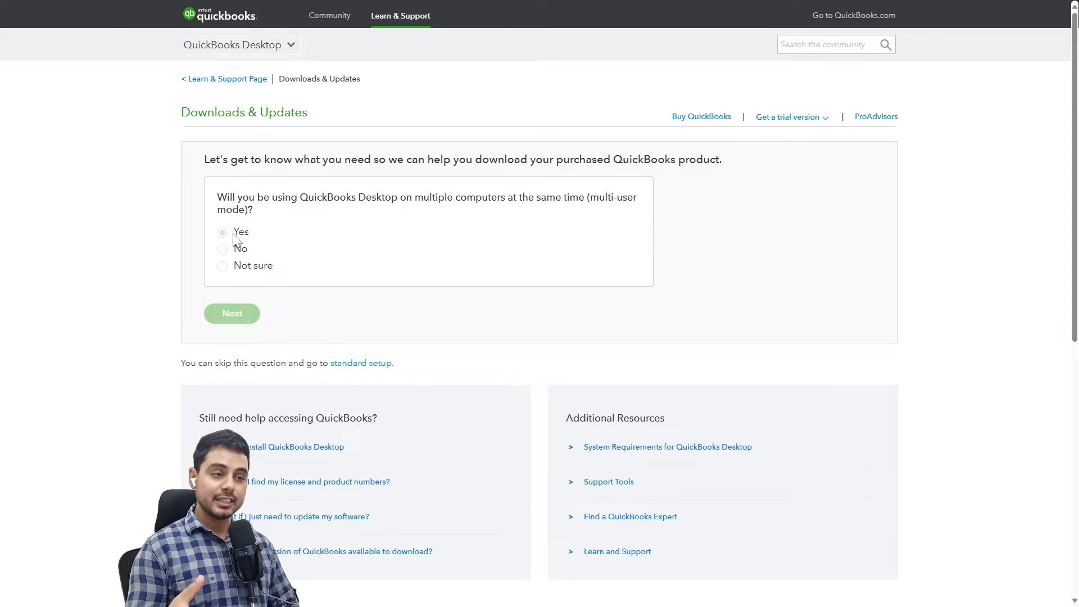
Answer No to multi-user mode and switch to searching for a specific product version.
click(234, 248)
click(248, 313)
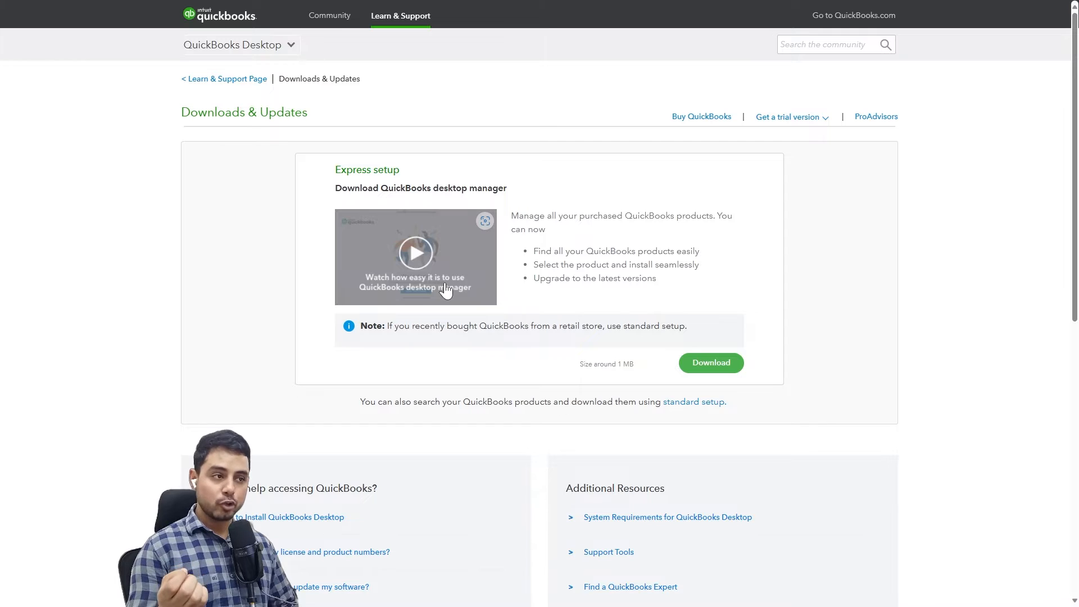
click(712, 406)
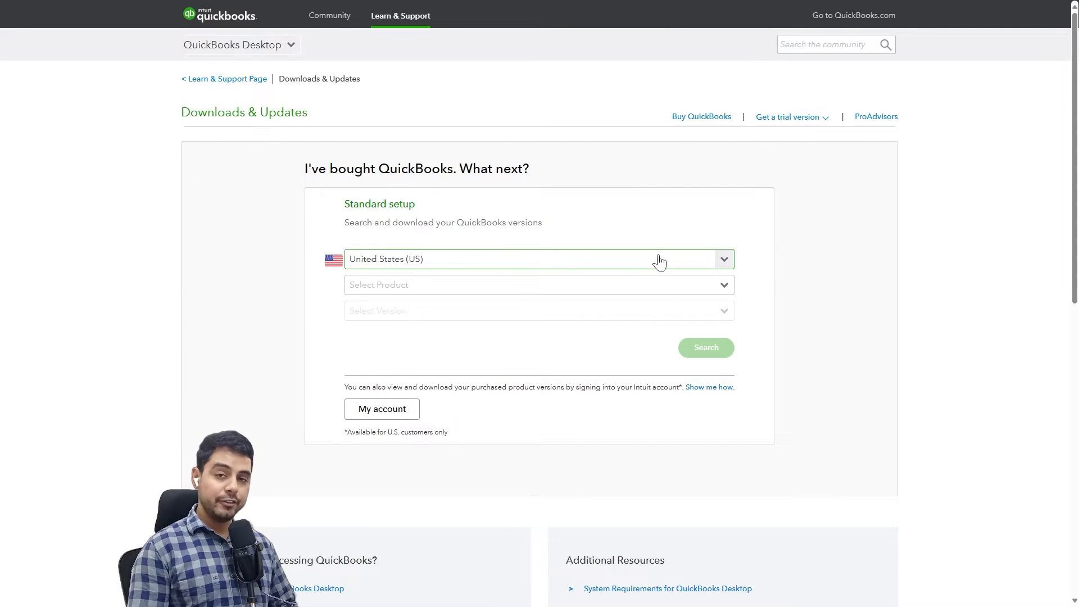
Find QuickBooks Desktop Pro 2024 for the United States and start downloading it.
click(655, 285)
click(629, 313)
click(630, 290)
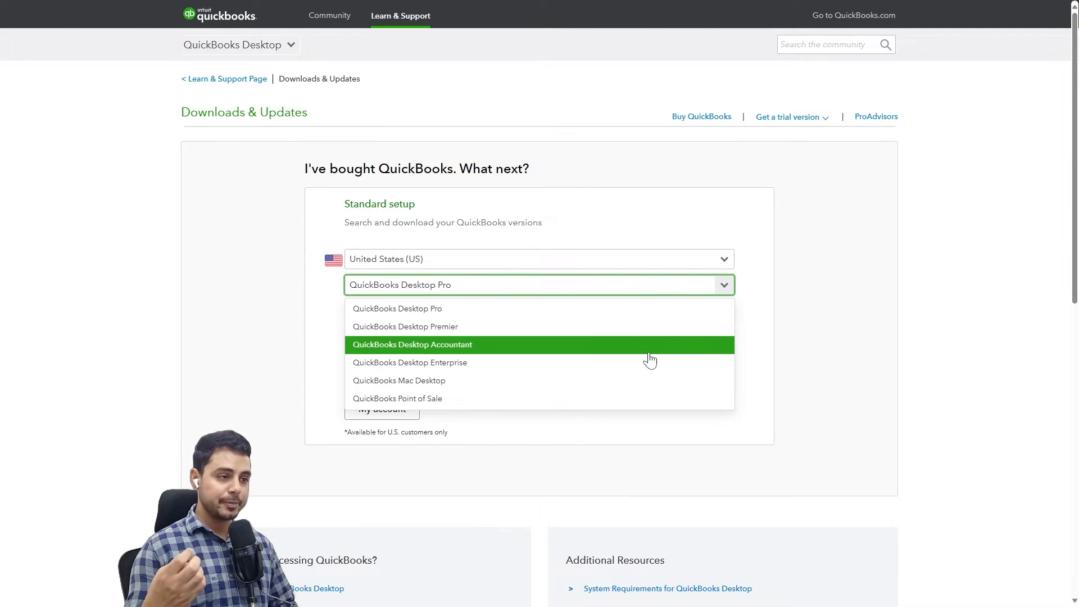
click(798, 357)
click(726, 317)
click(706, 336)
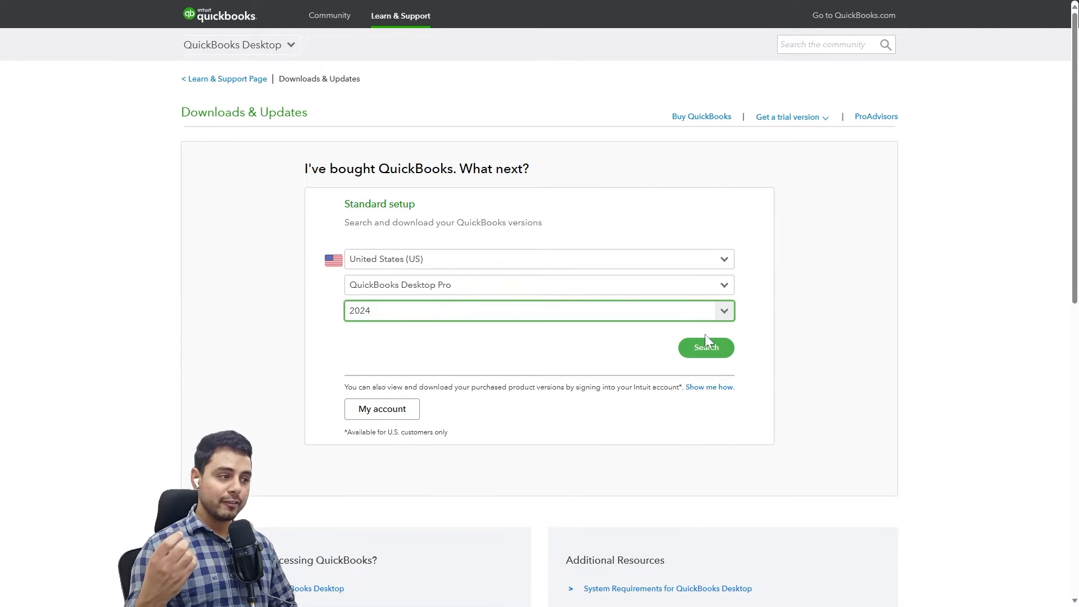
click(708, 346)
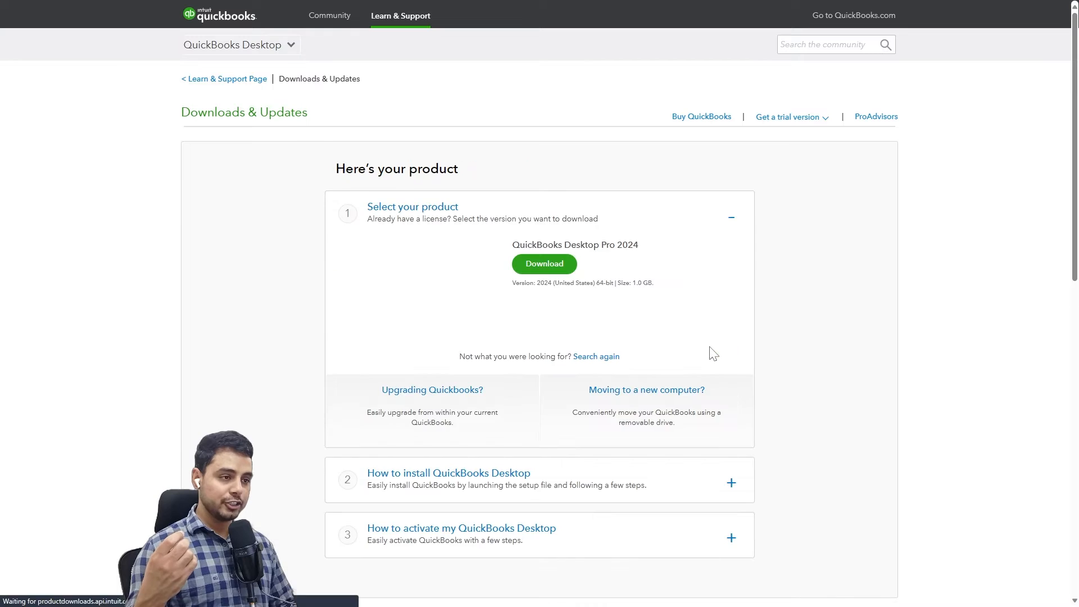
click(571, 268)
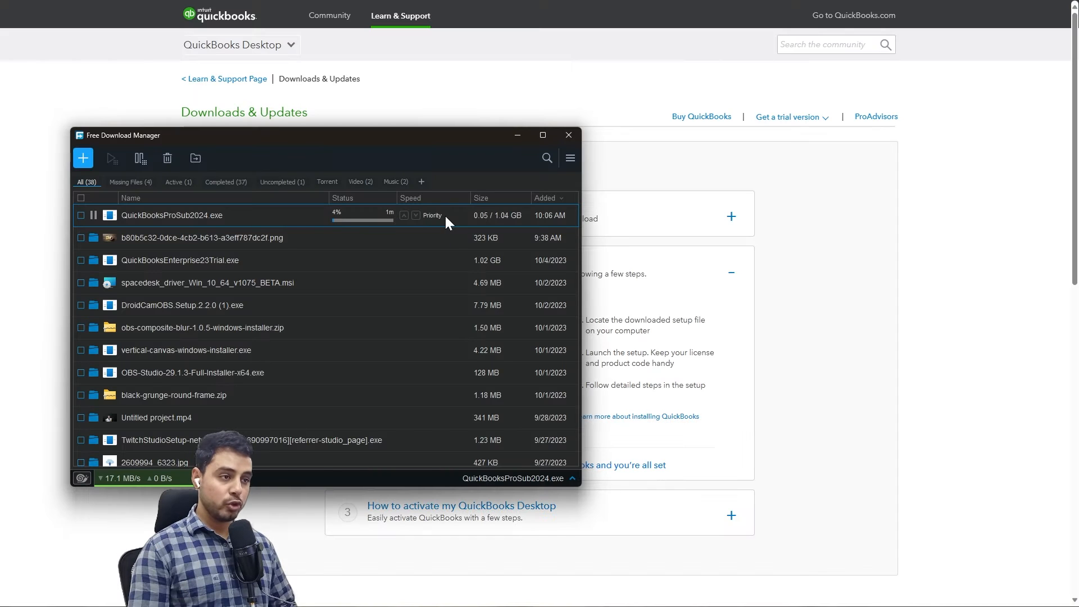
Open the downloaded QuickBooksProSub2024.exe from its folder and run it.
click(94, 217)
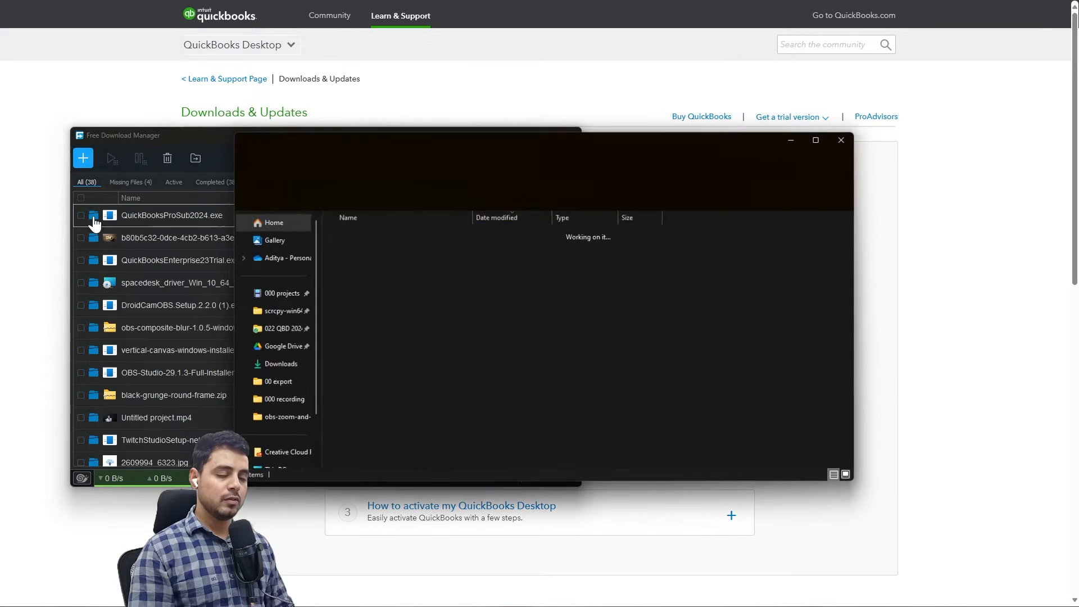
double_click(371, 462)
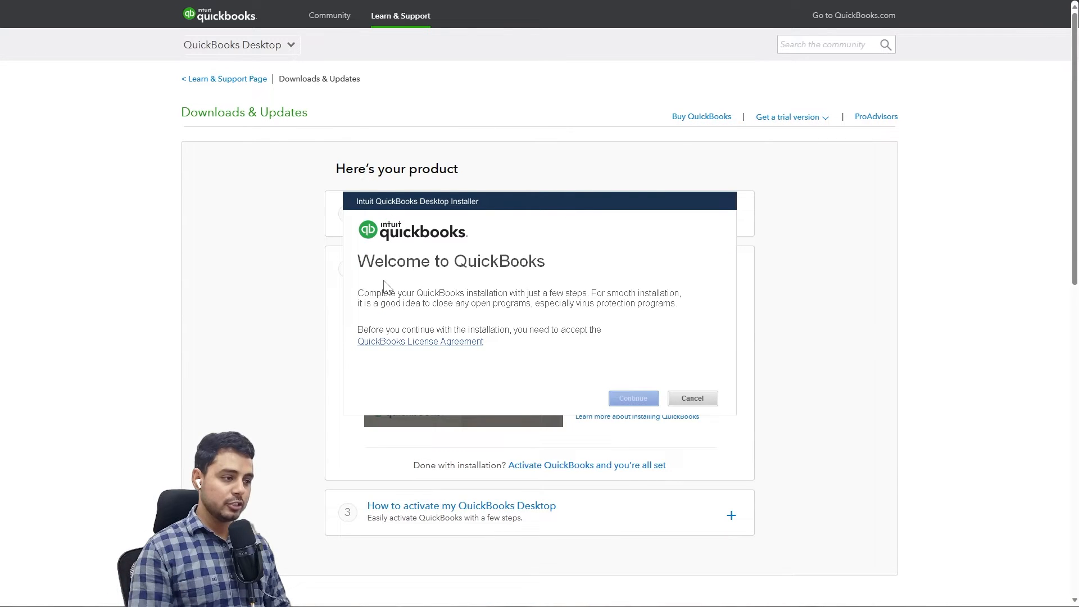
Accept the QuickBooks license agreement and continue past the installer welcome screen.
click(371, 341)
click(361, 363)
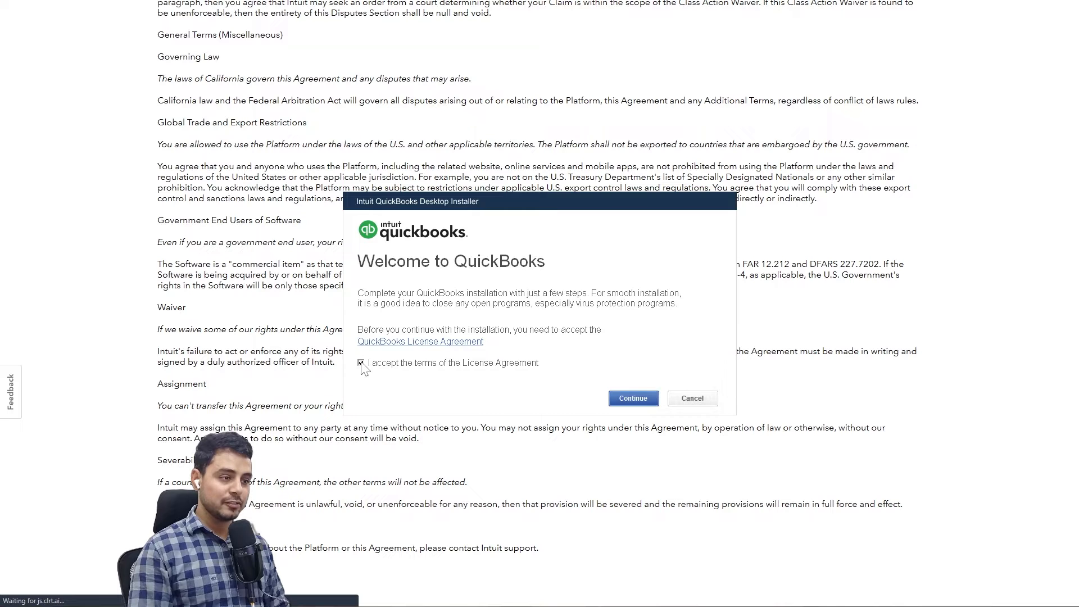
click(625, 399)
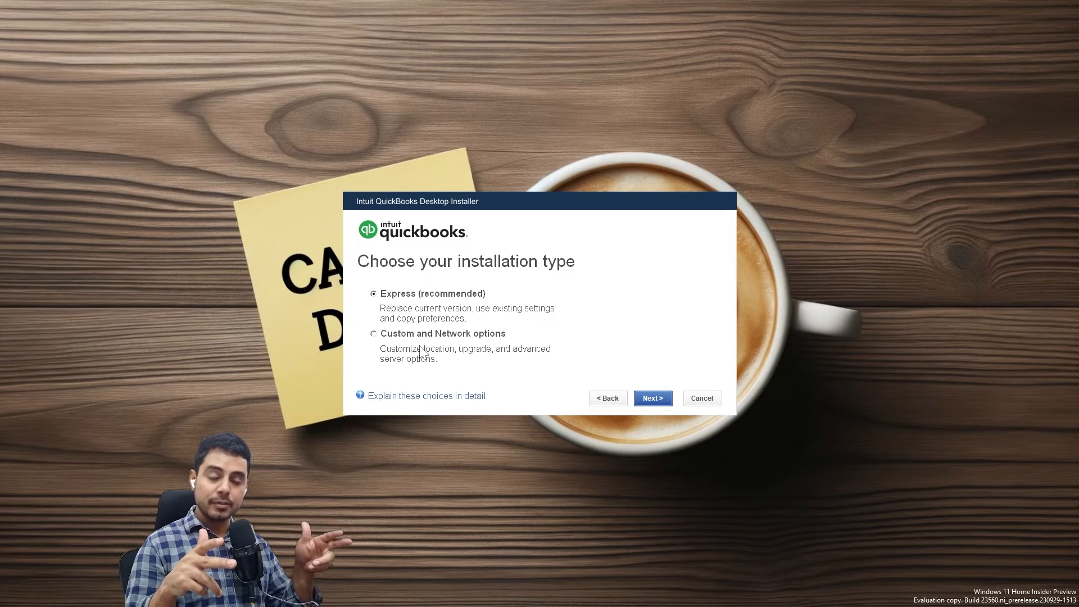
Run the Express installation and open QuickBooks once installation completes.
click(656, 397)
click(659, 395)
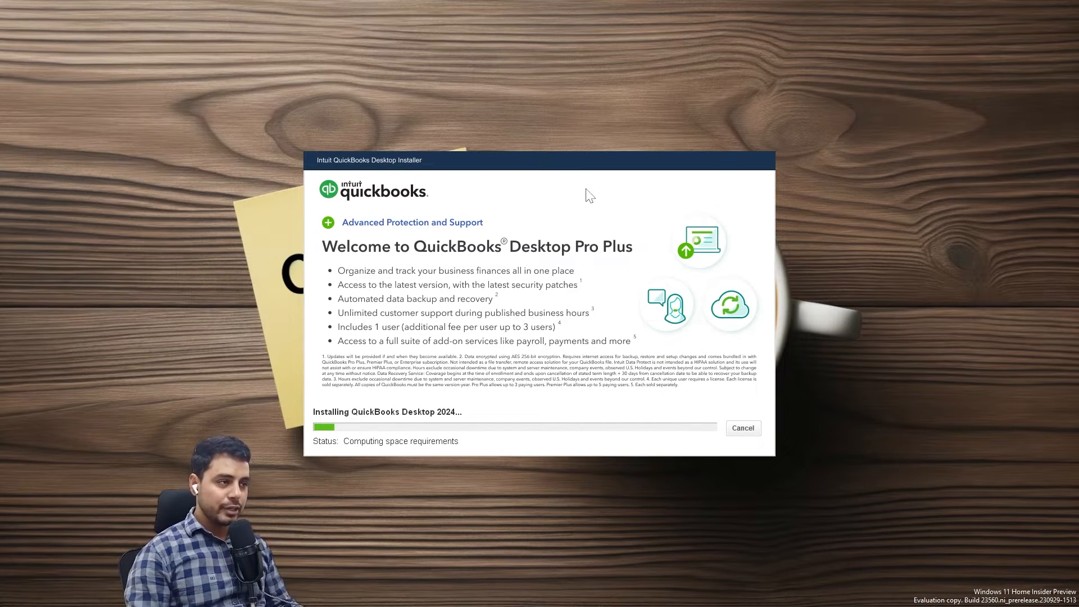
drag(590, 170, 1017, 457)
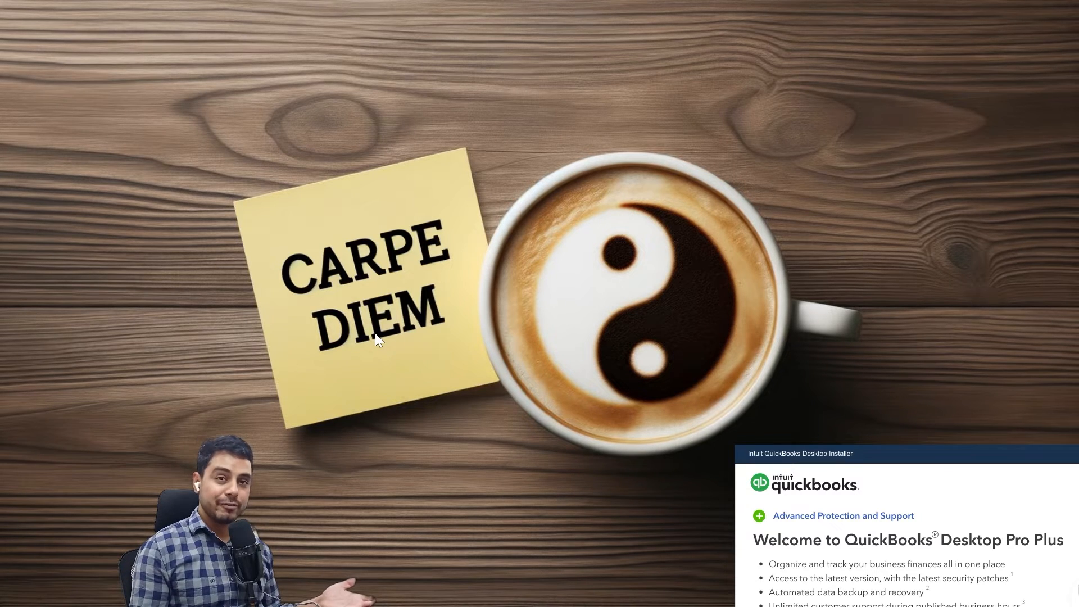
drag(880, 457, 706, 82)
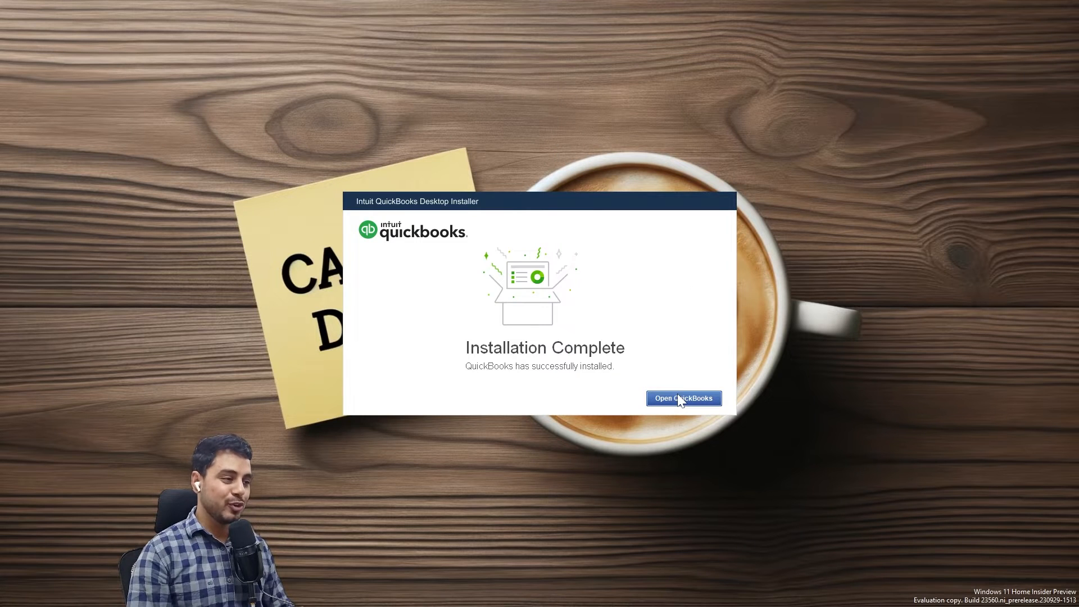
click(680, 399)
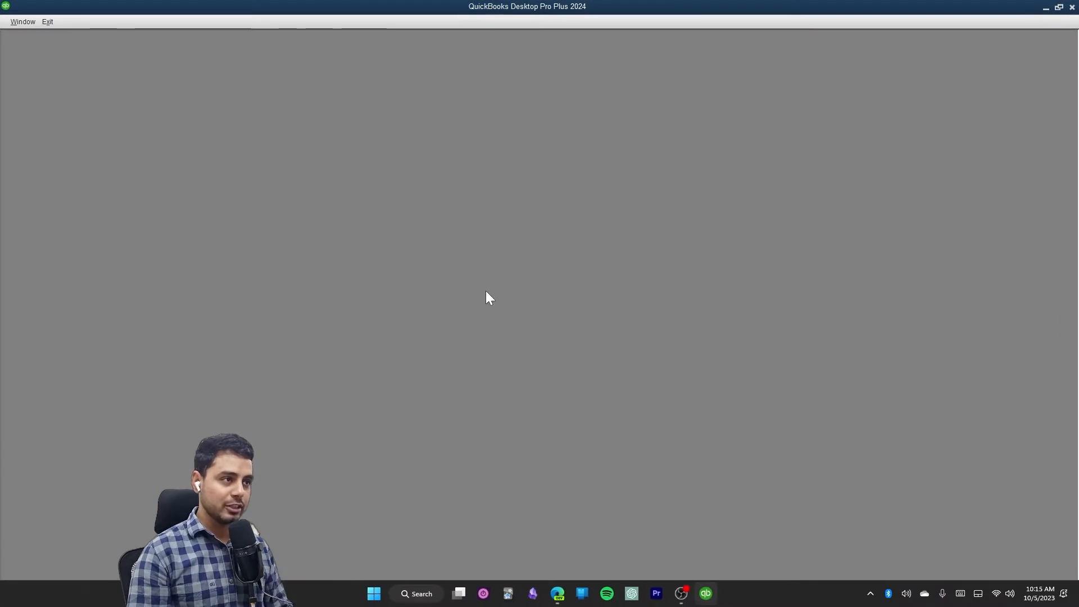
Begin activation, decline the checks offer, dismiss the internet notice, and create a new company.
click(586, 348)
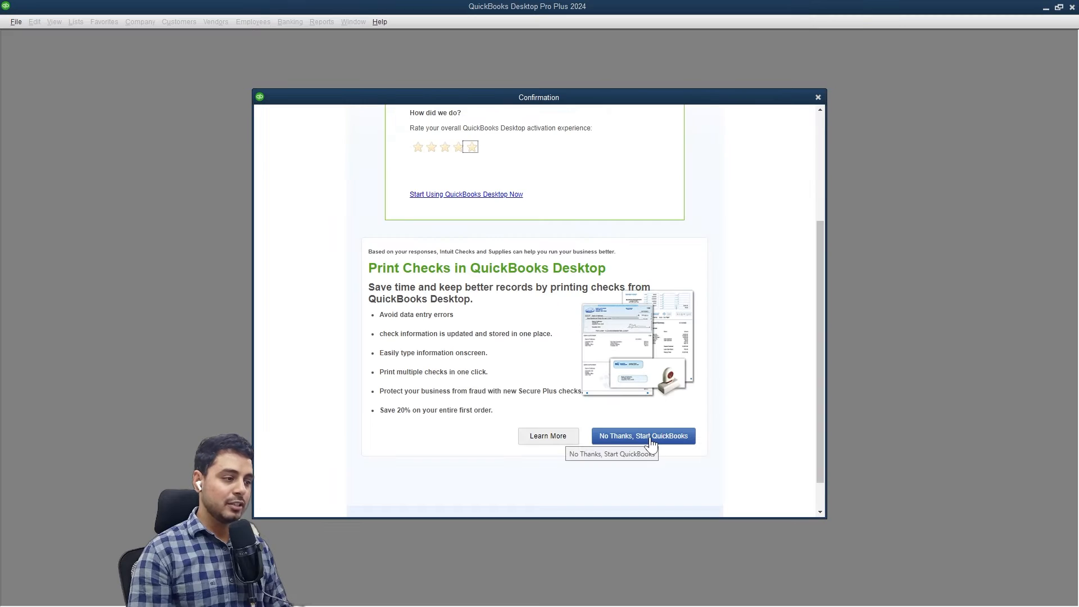
click(650, 442)
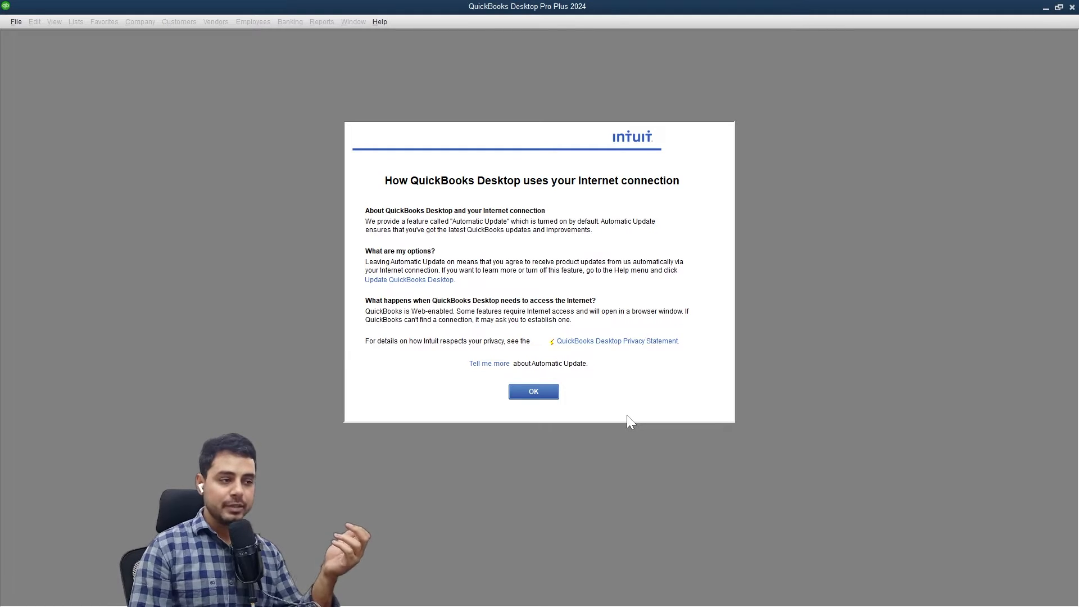
click(545, 392)
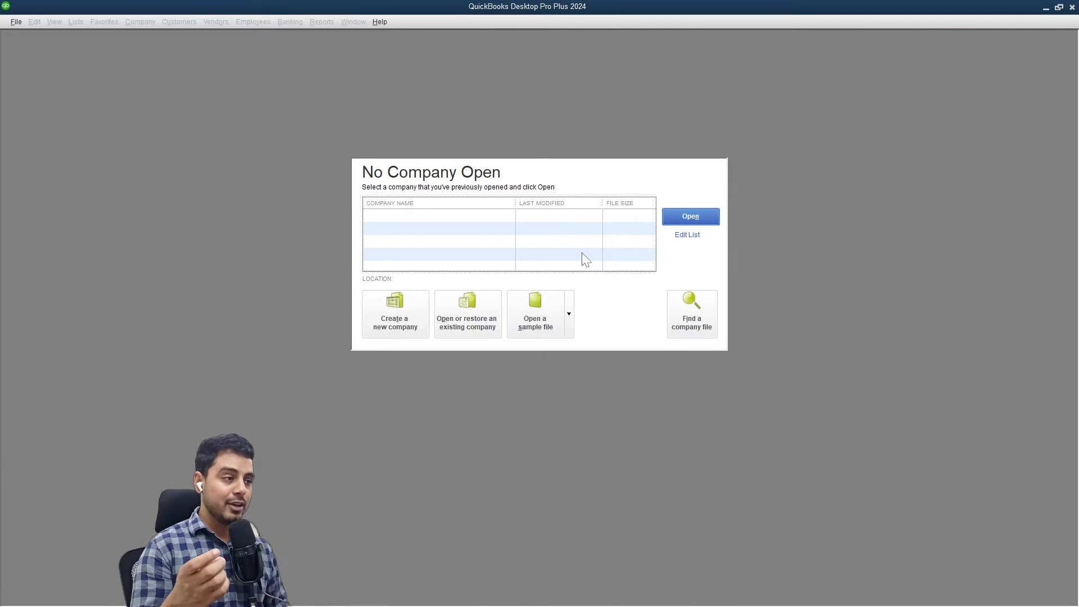
click(380, 323)
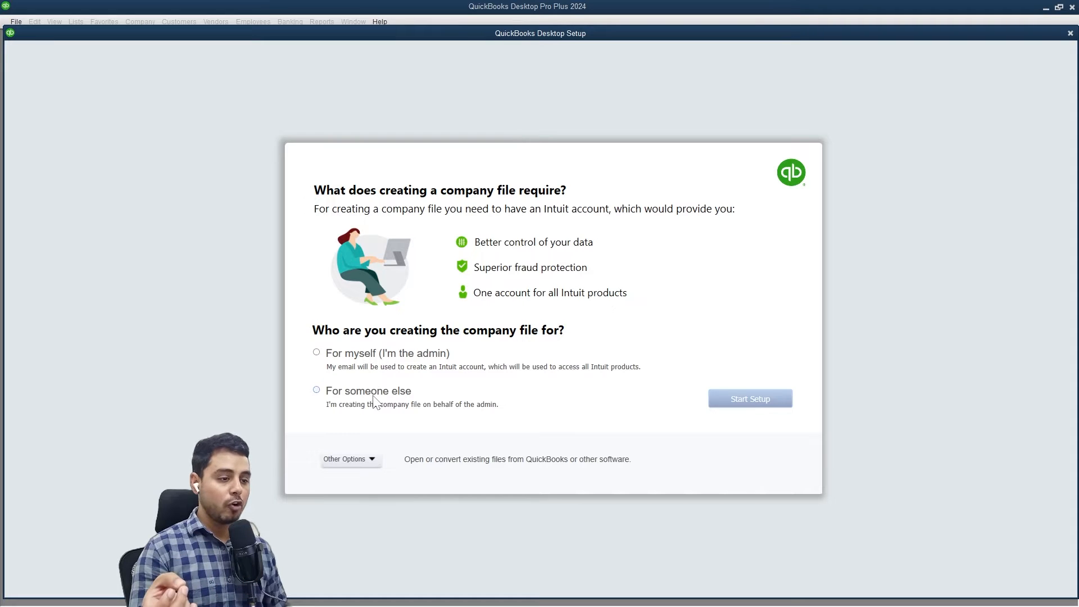
Set up the company file for myself as admin and postpone the Intuit sign-in.
click(366, 357)
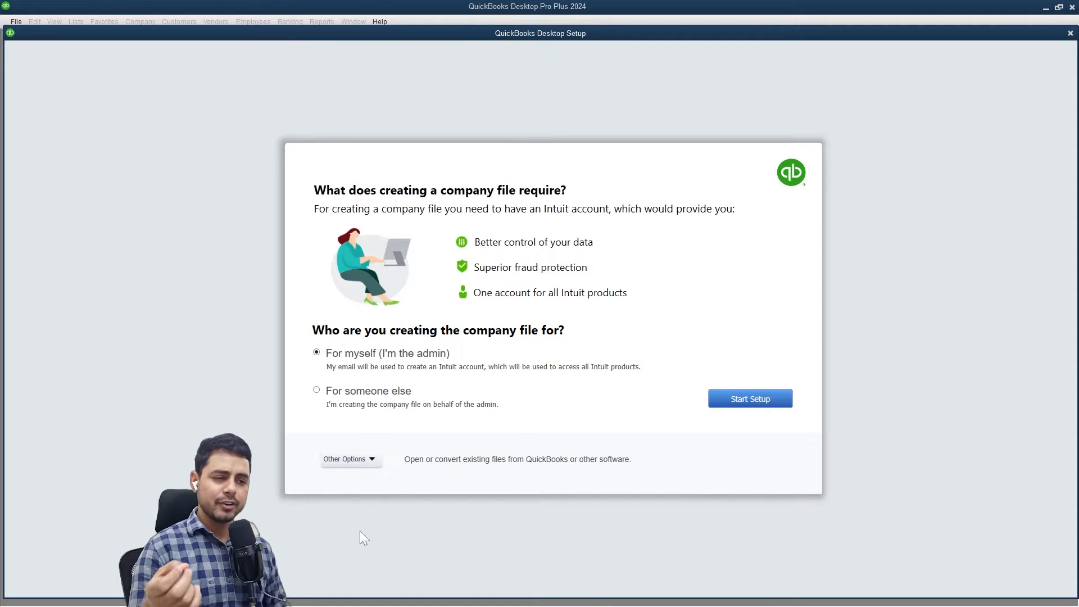
click(363, 460)
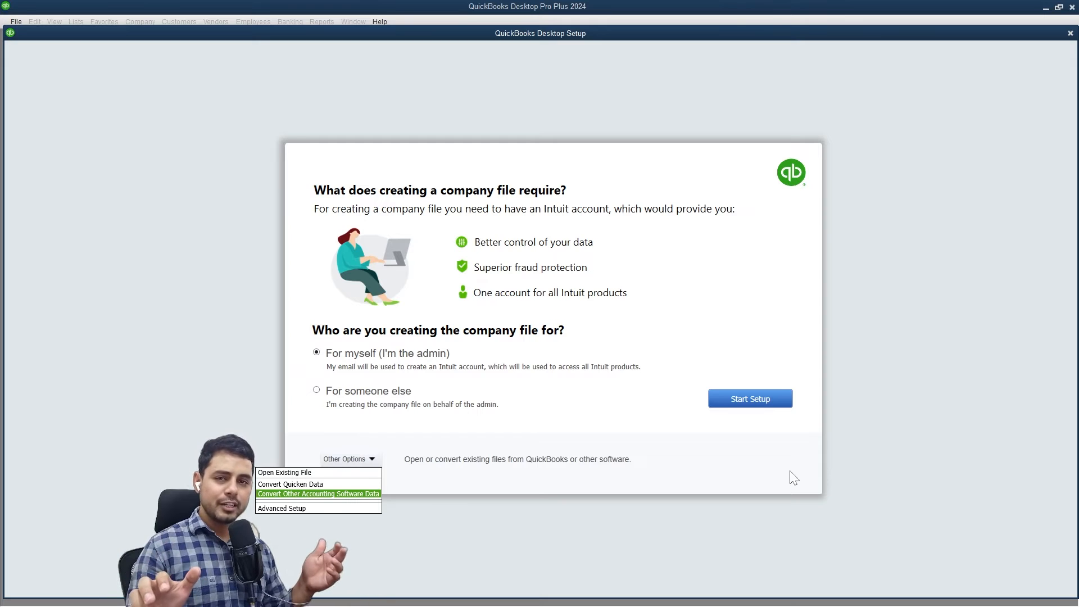
click(749, 398)
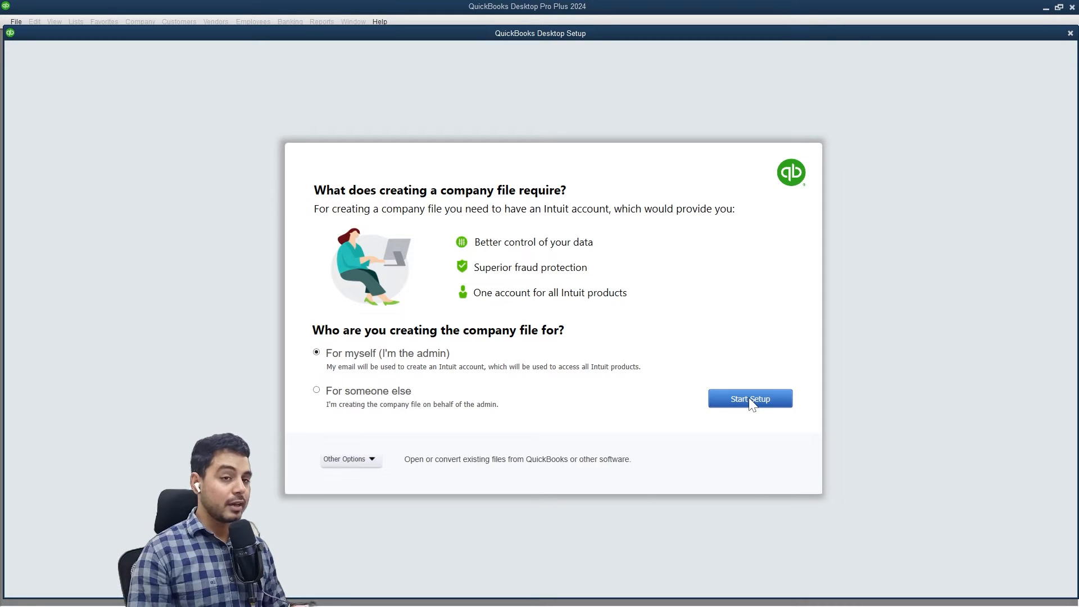
click(750, 399)
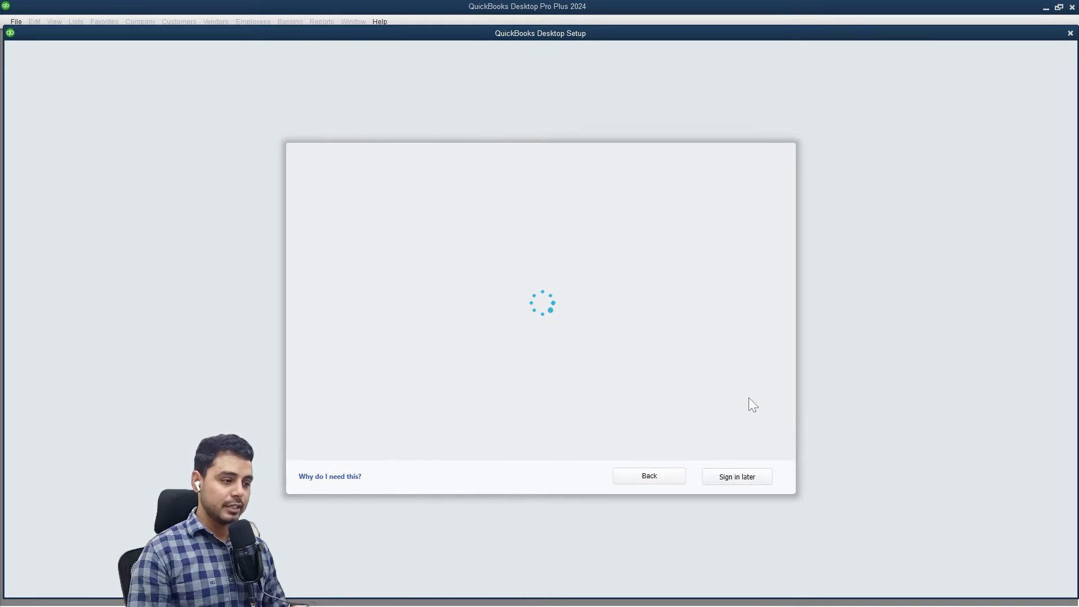
click(763, 486)
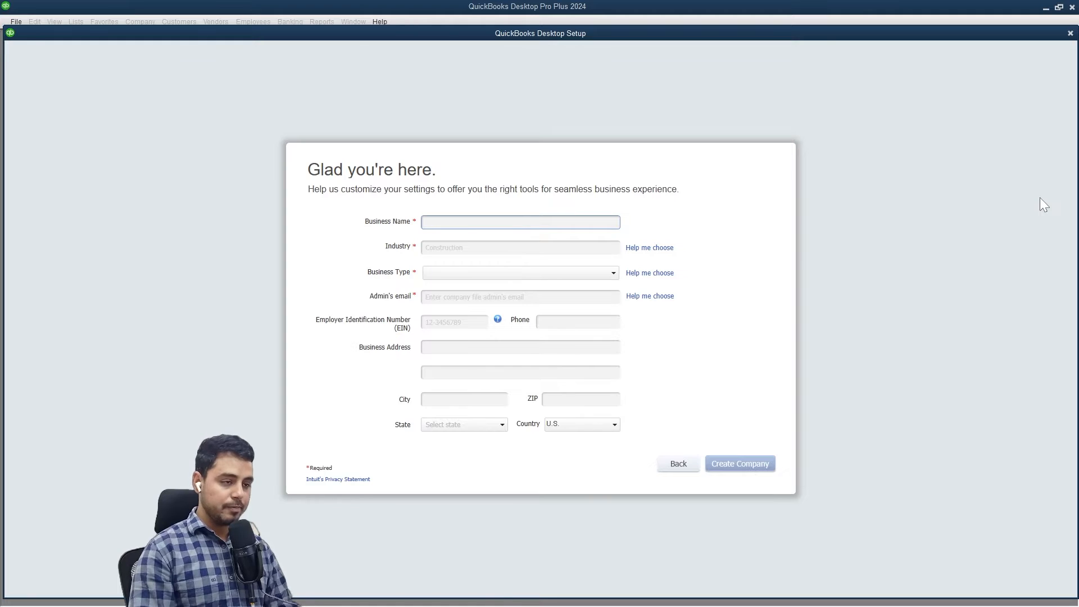
click(651, 248)
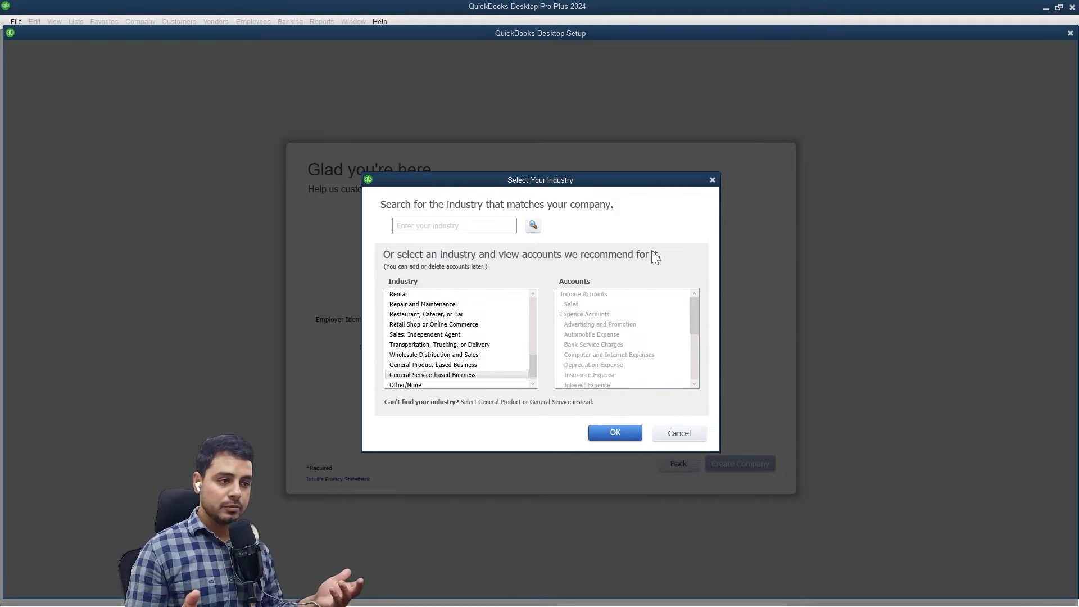
click(486, 386)
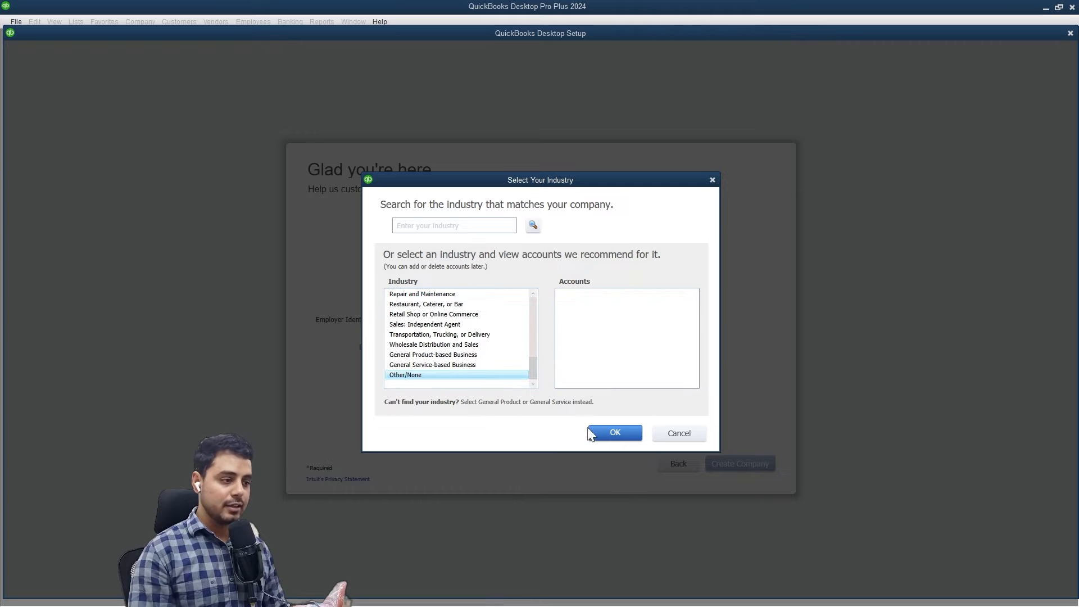
scroll(477, 312, up, 1)
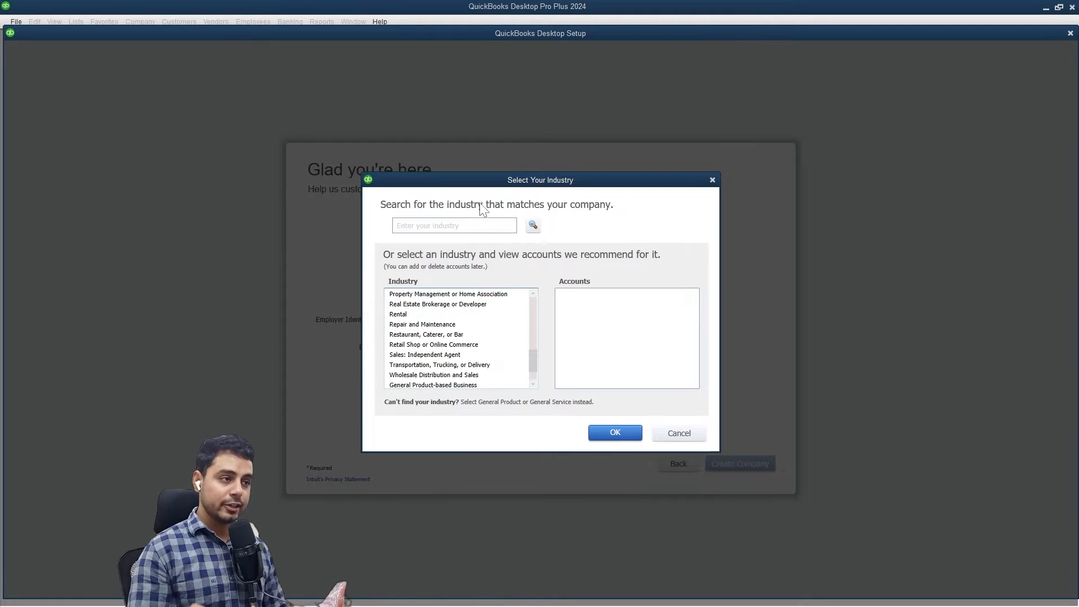
drag(510, 181, 778, 186)
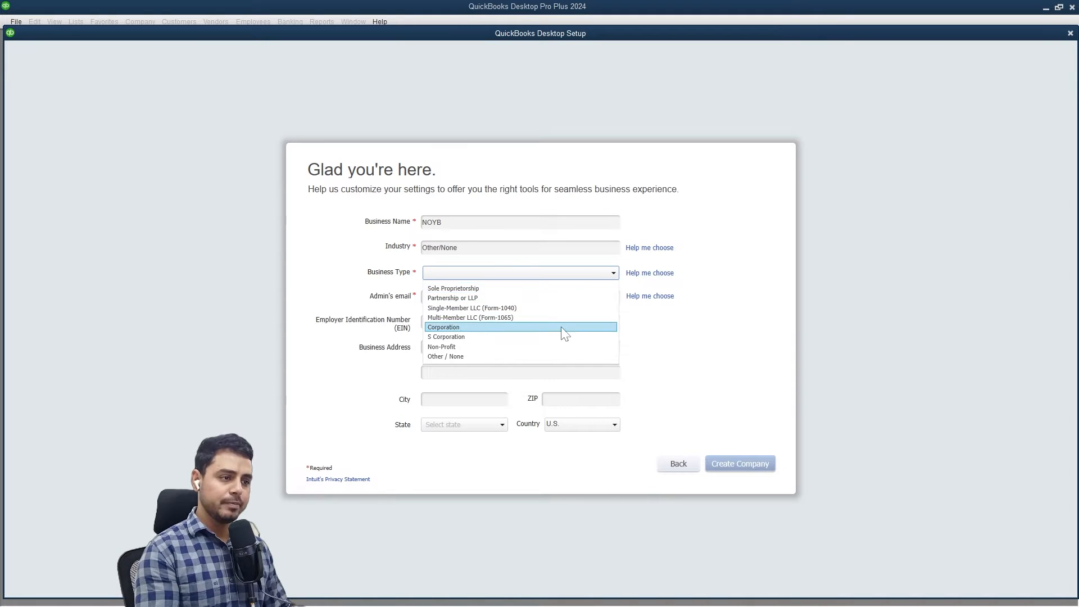
click(562, 357)
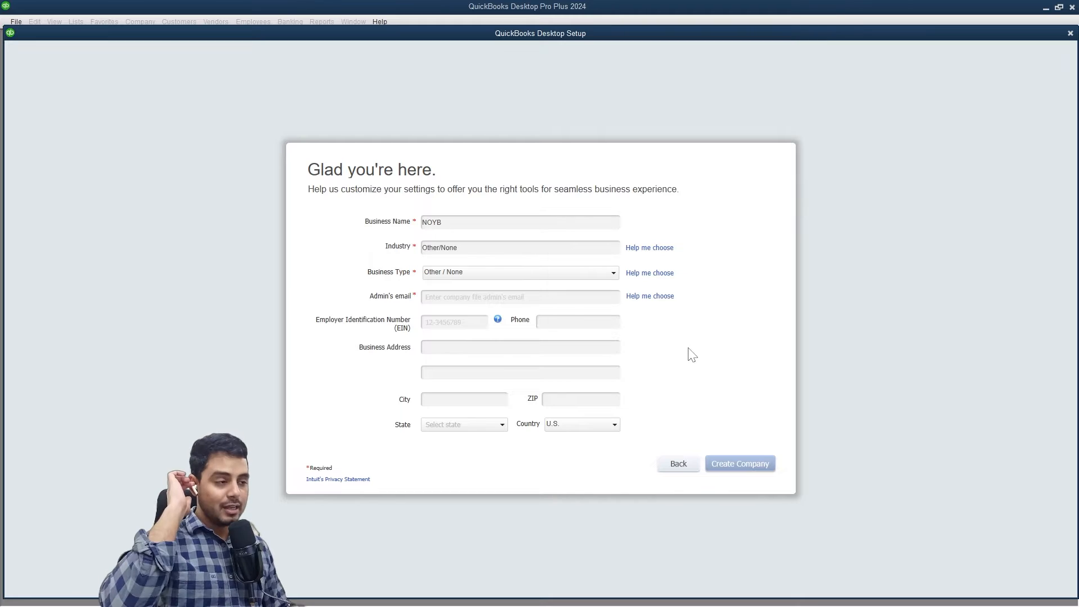
click(577, 296)
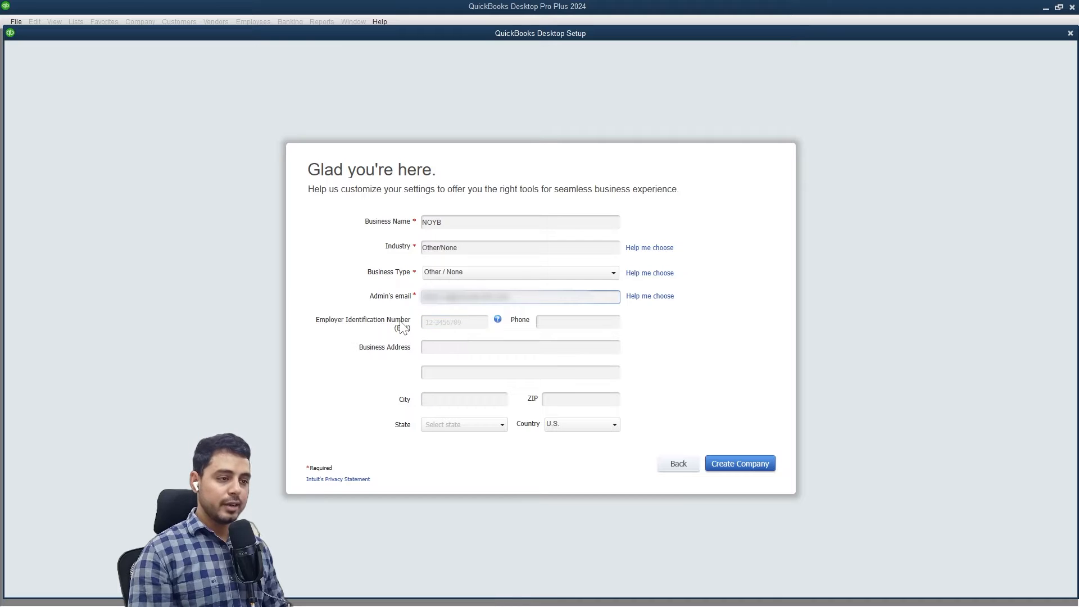
click(446, 348)
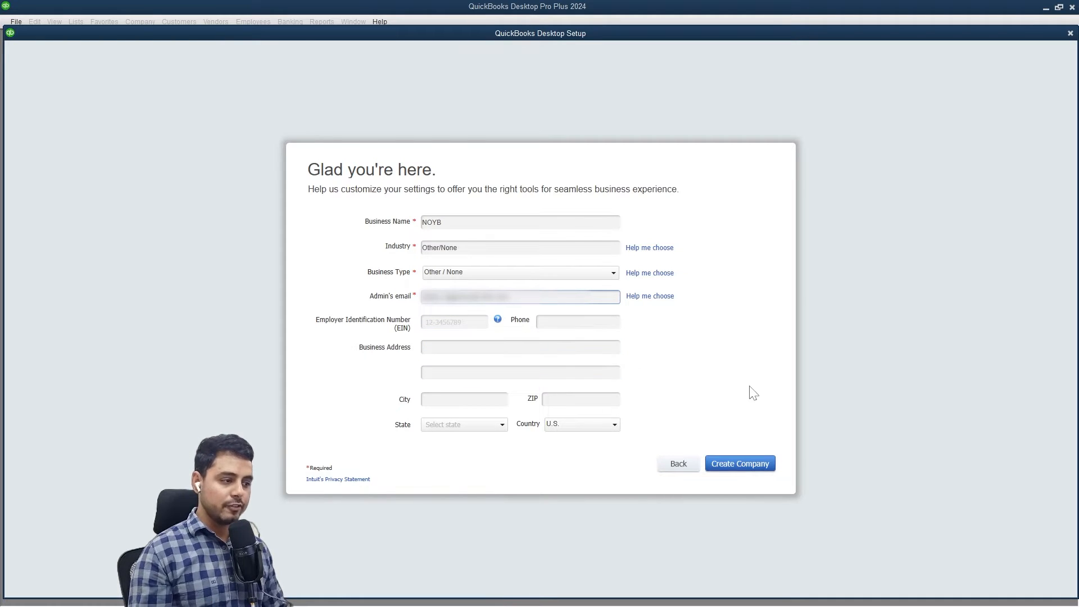
click(751, 464)
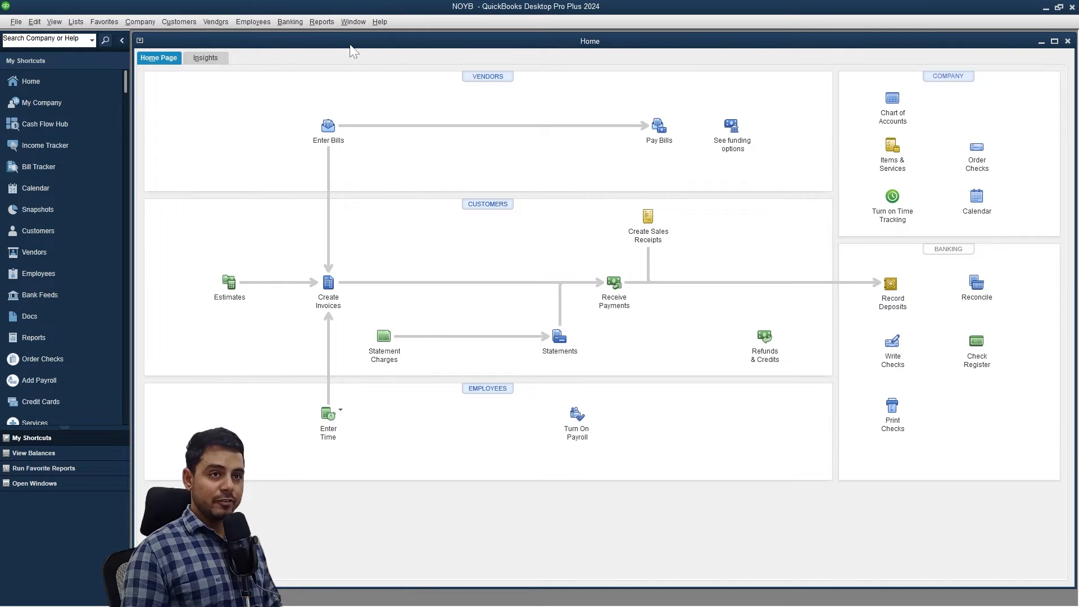
In General preferences, turn off pop-up messages about products and services.
click(33, 22)
click(39, 181)
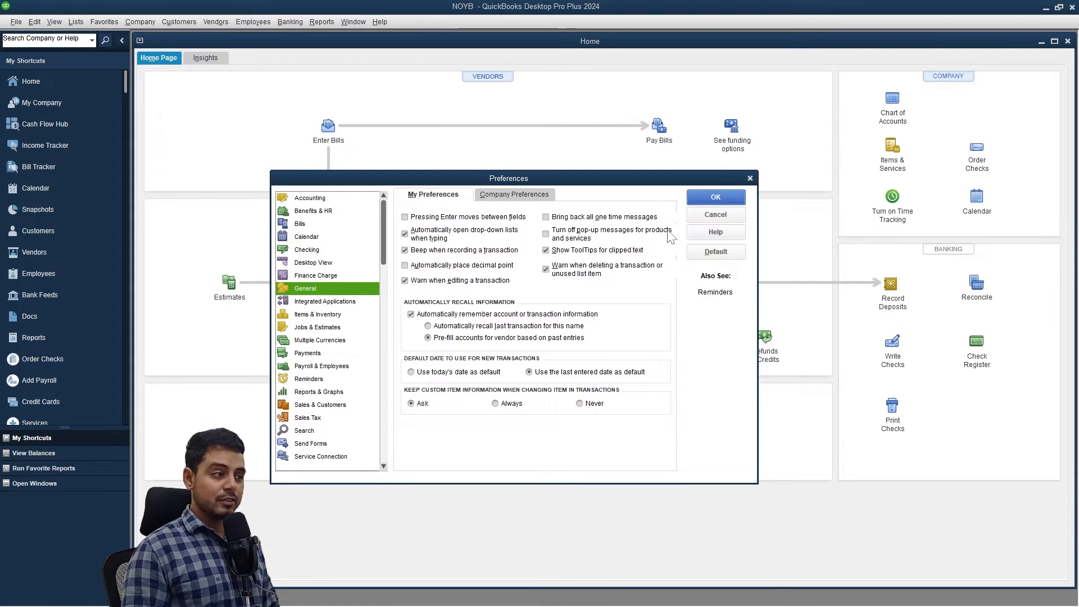
click(552, 236)
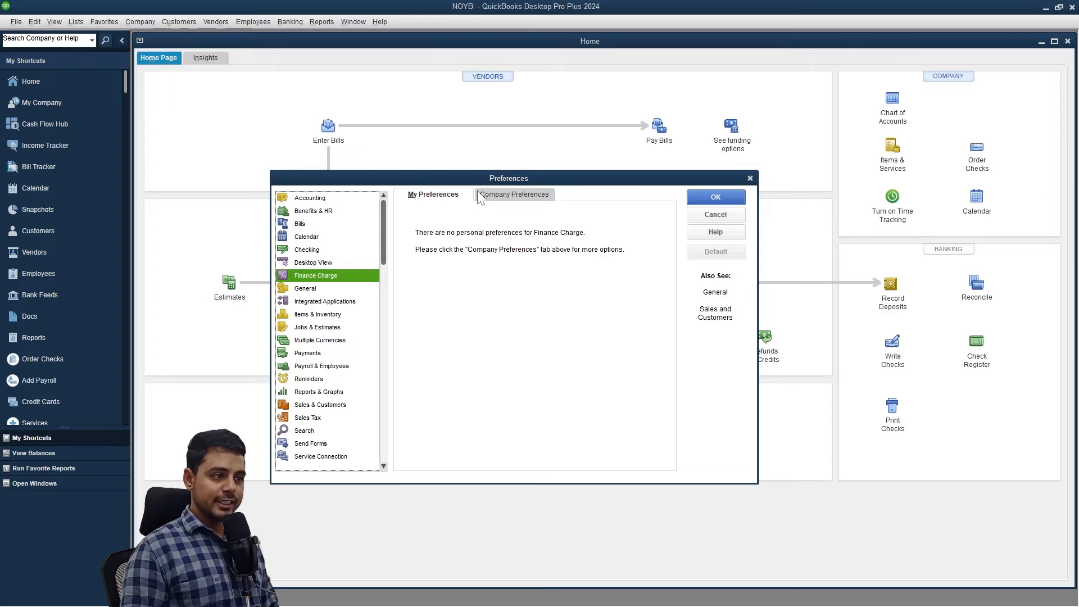
In Accounting company preferences, enable account numbers and disable past-dated transaction warnings.
click(323, 200)
click(509, 197)
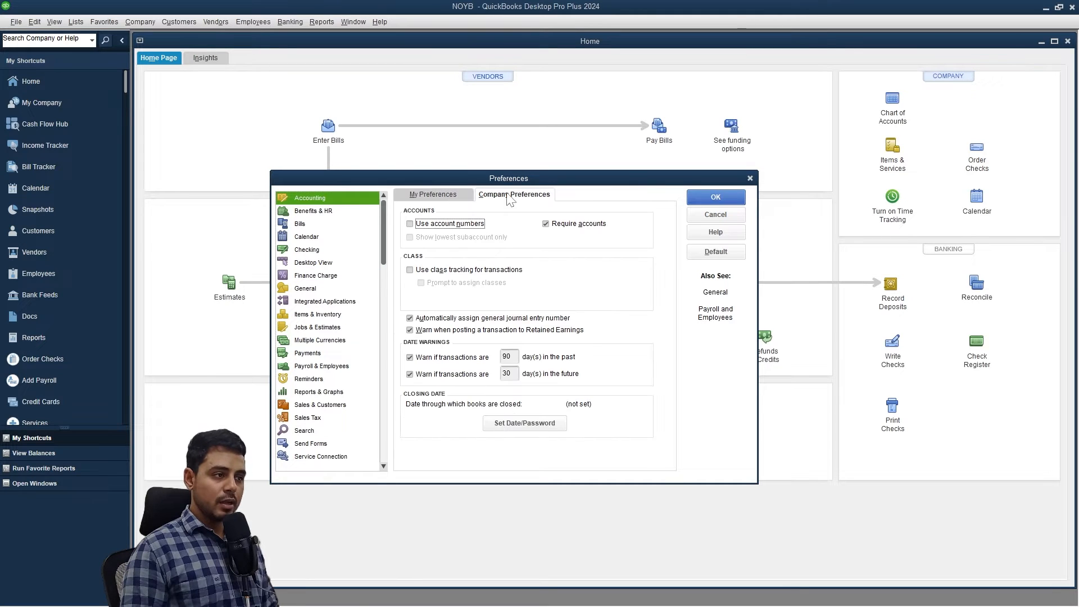
click(410, 223)
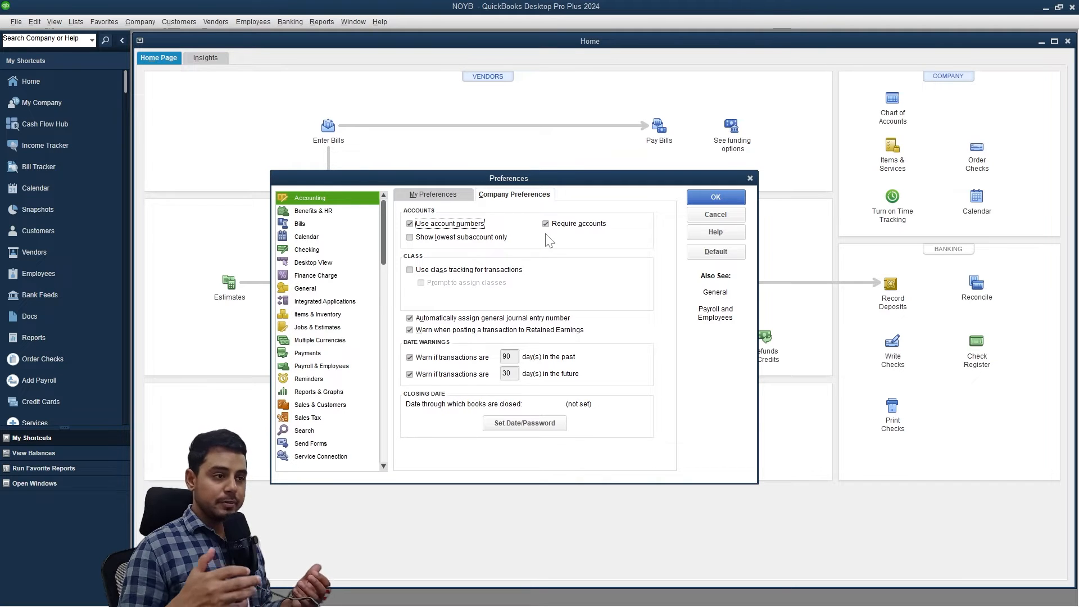
click(409, 358)
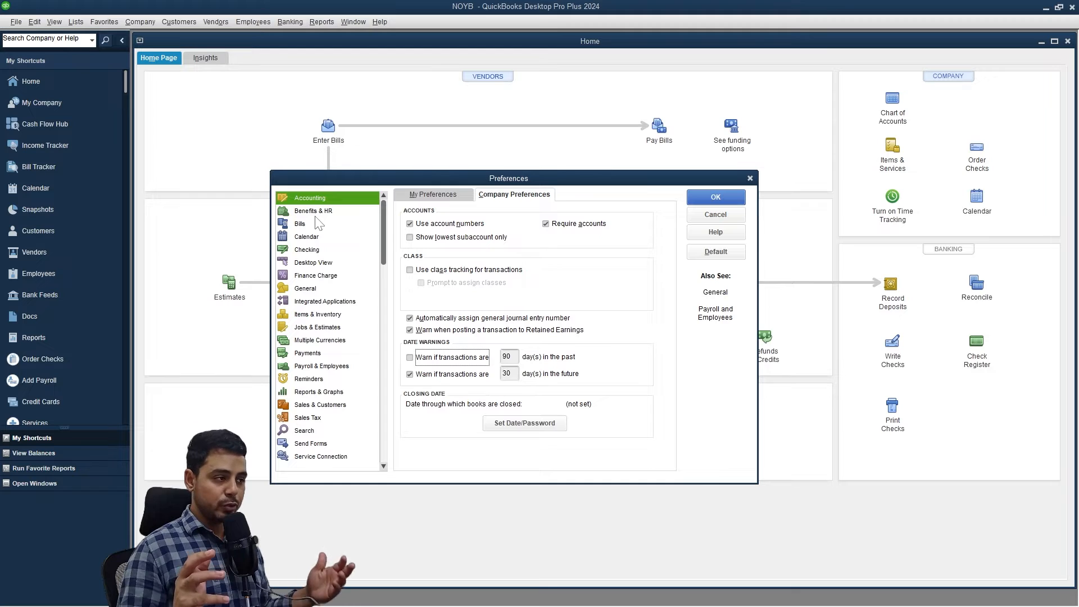
Save the accounting changes and set personal report preferences to refresh automatically.
click(340, 389)
click(485, 186)
drag(501, 182, 512, 143)
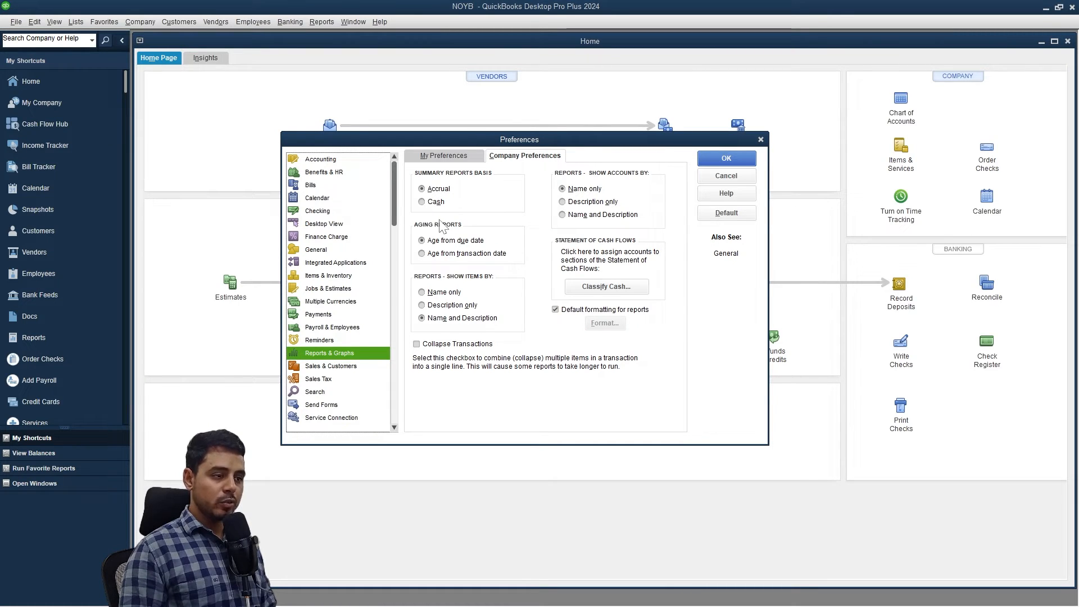
click(469, 157)
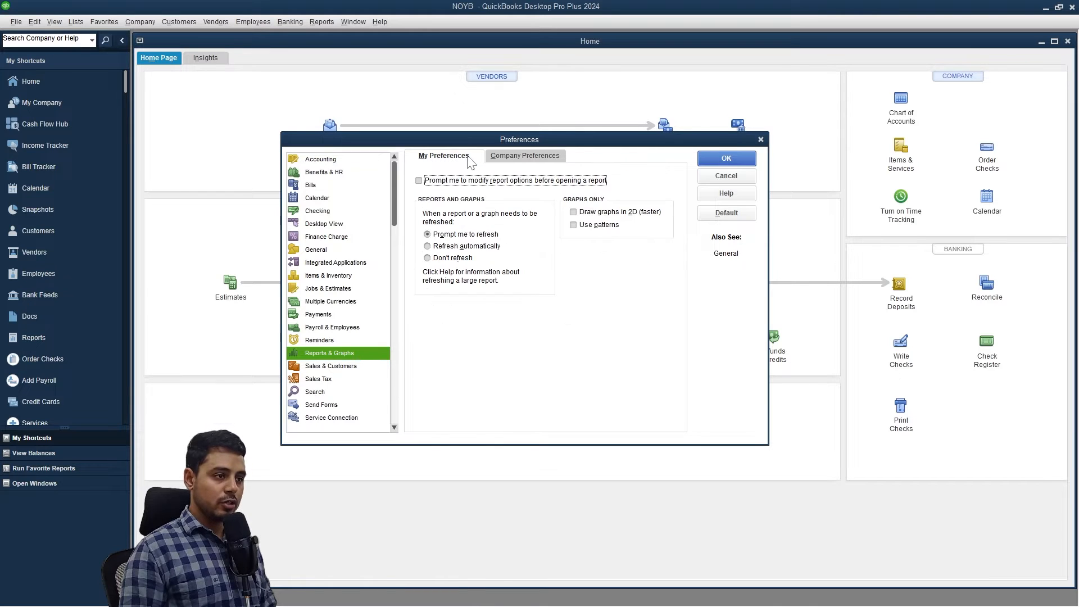
click(466, 246)
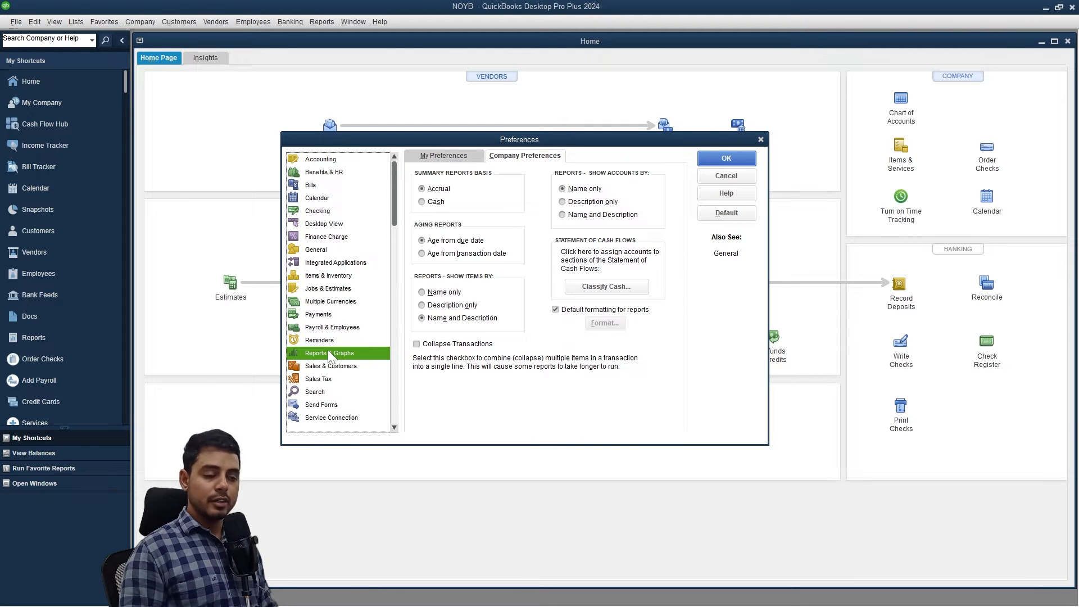
Stop defaulting payments to Undeposited Funds and save the preferences, accepting closing open windows.
click(341, 313)
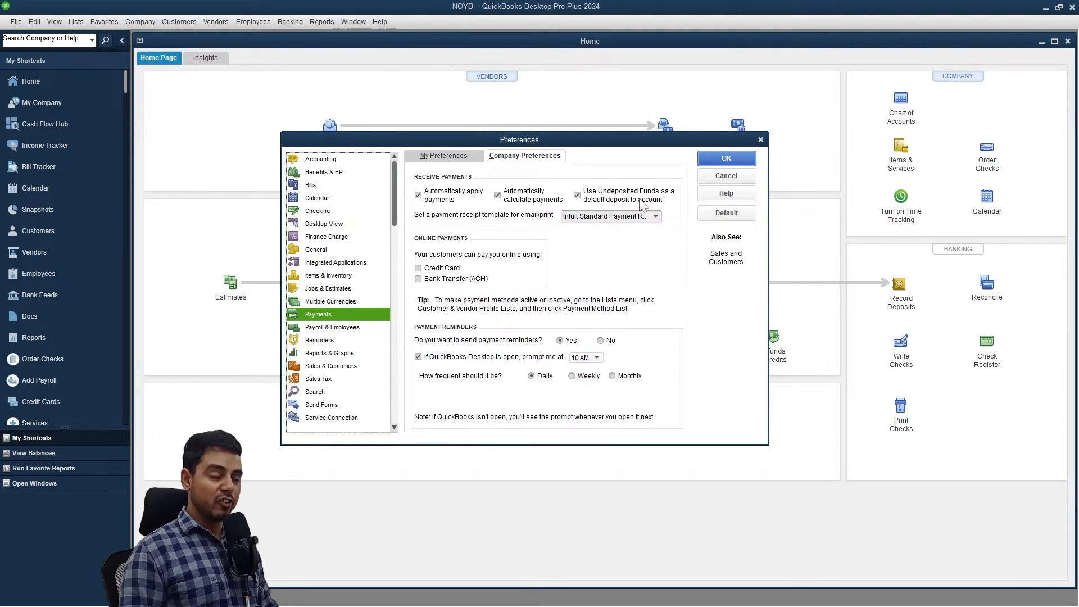
click(587, 201)
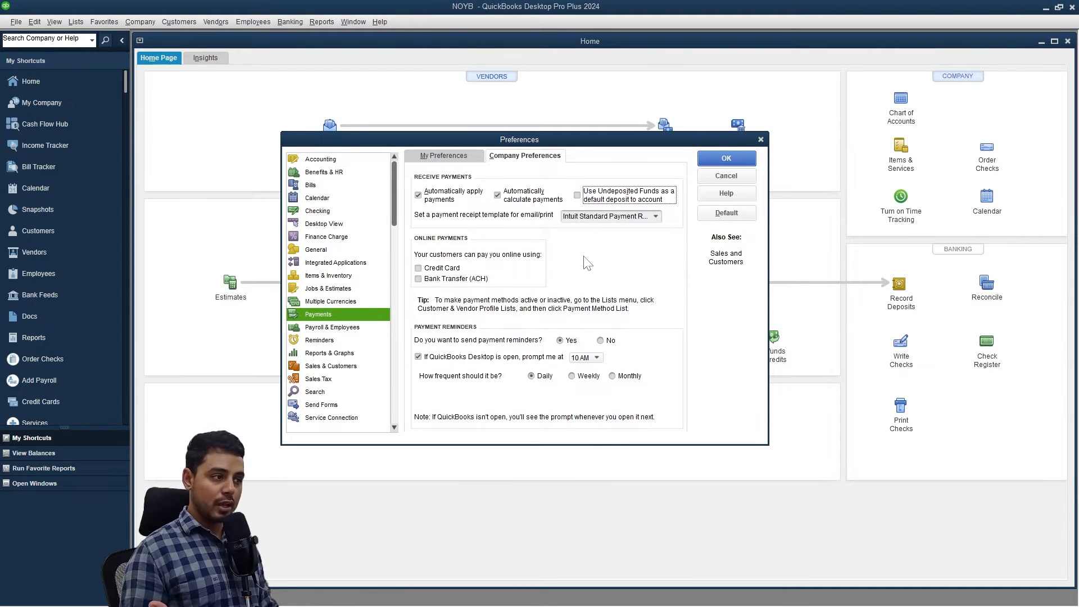
click(741, 158)
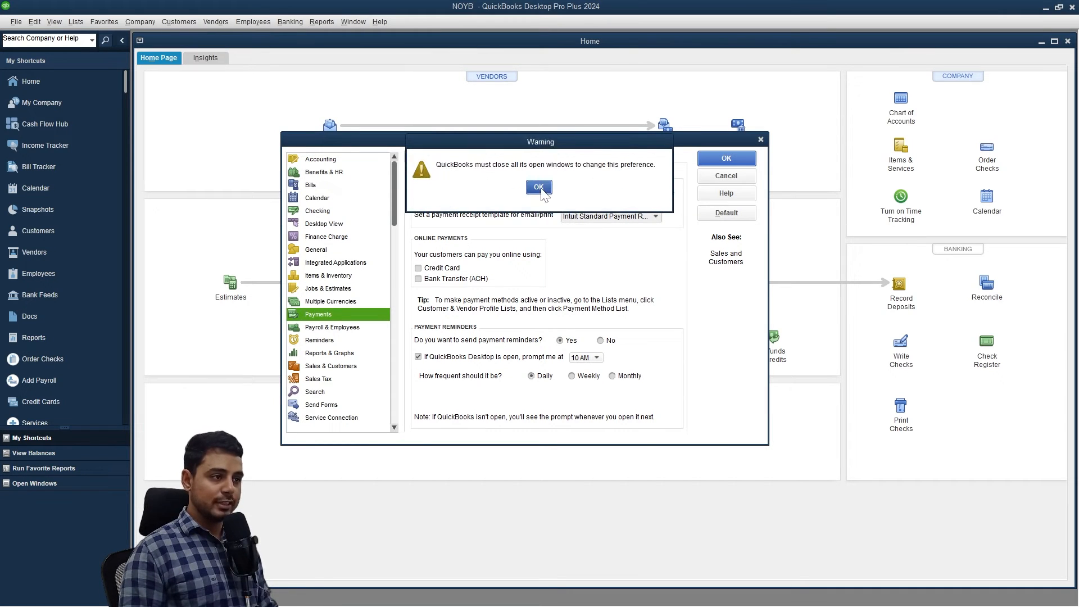
click(538, 187)
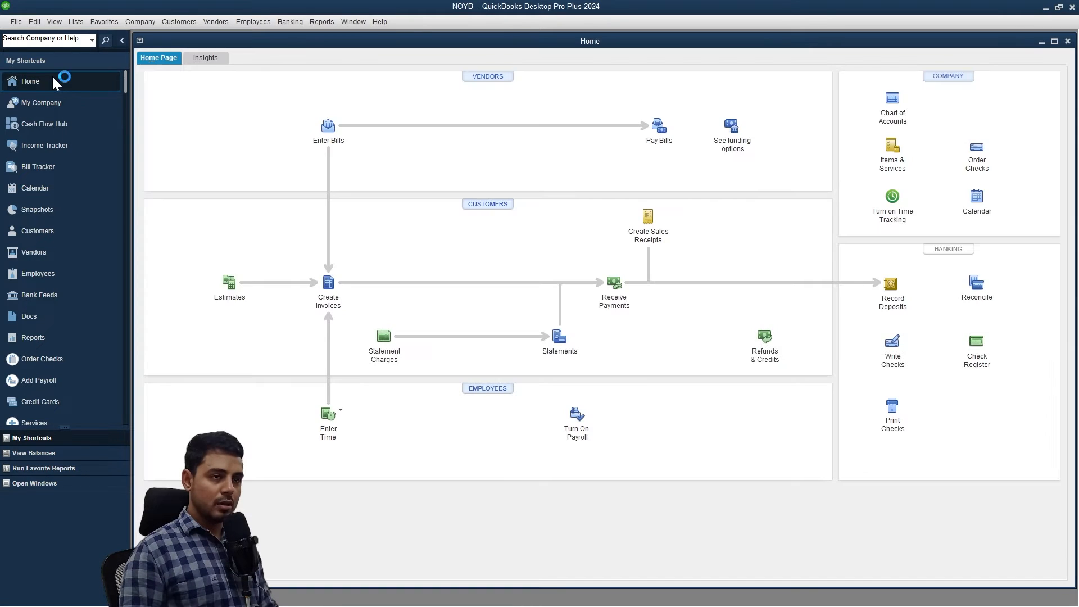
Move the icon bar to the top and delete every item from it.
click(56, 24)
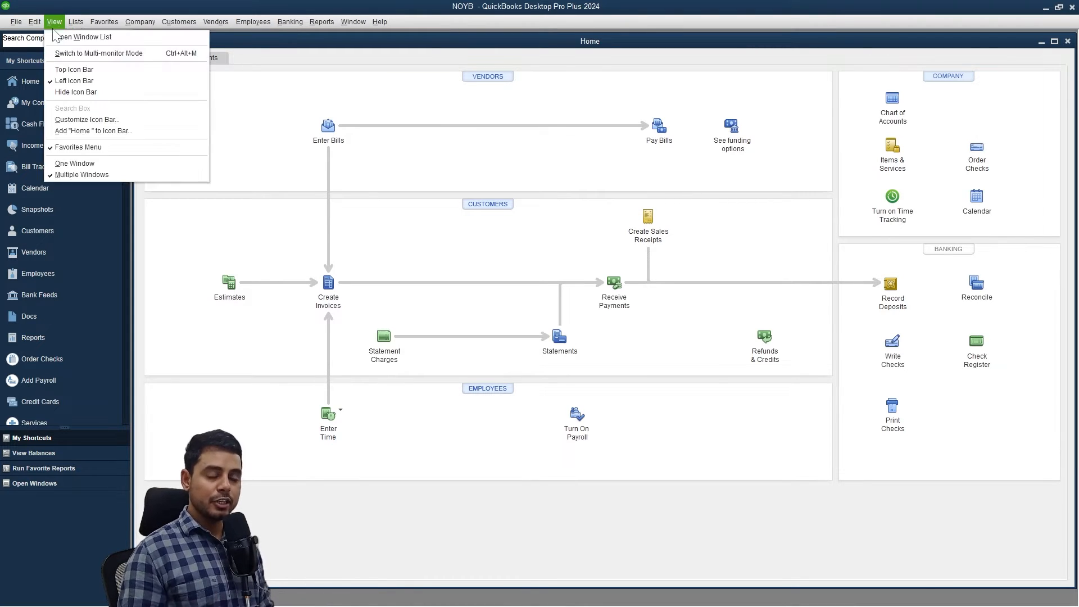
click(78, 70)
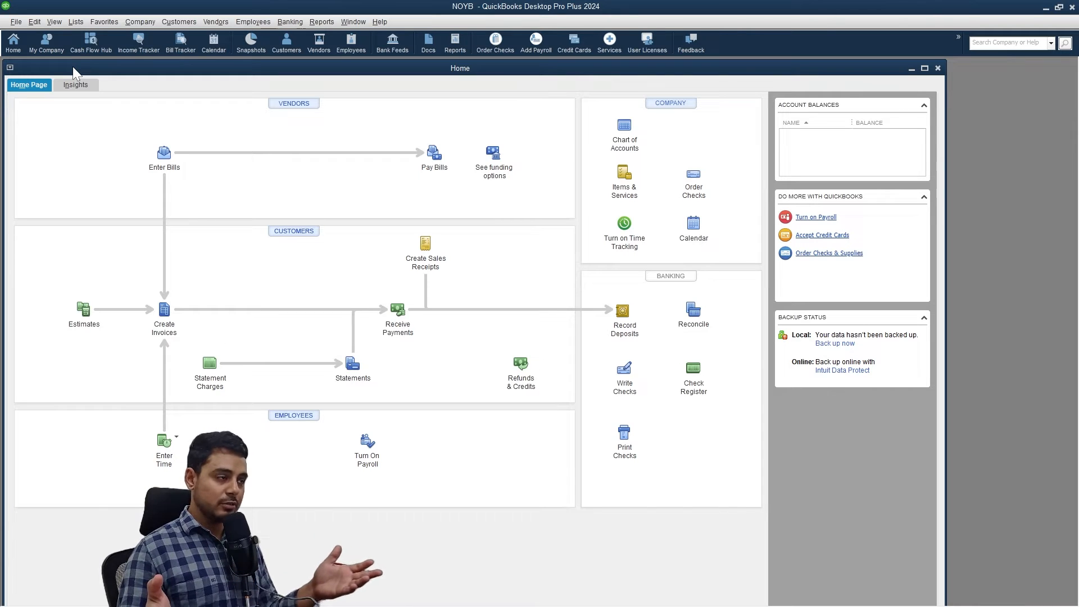
click(16, 22)
mouse_move(54, 22)
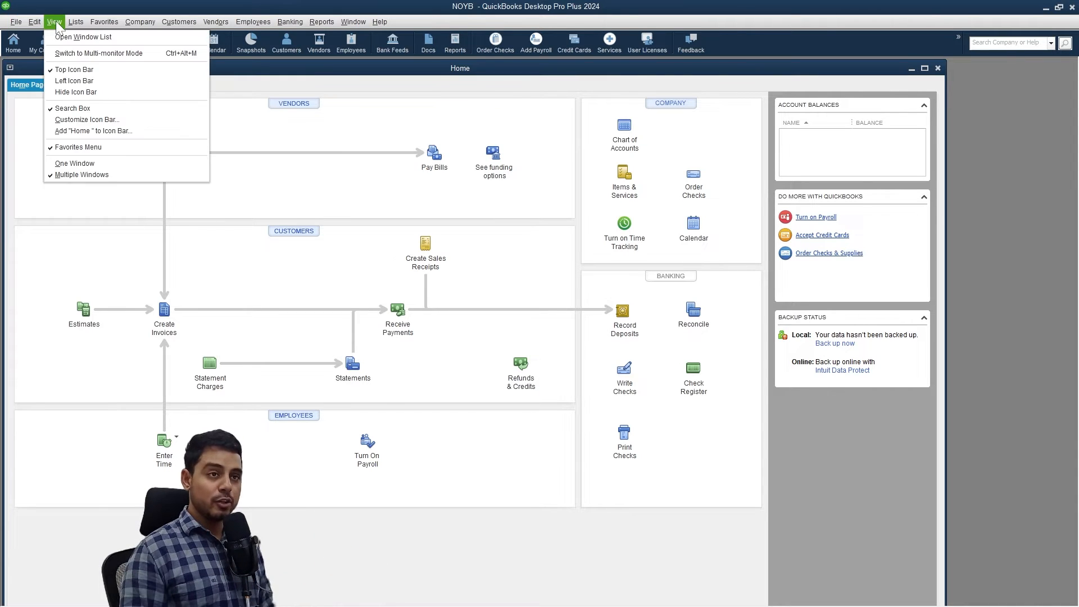
click(82, 122)
click(181, 171)
click(181, 171)
click(181, 170)
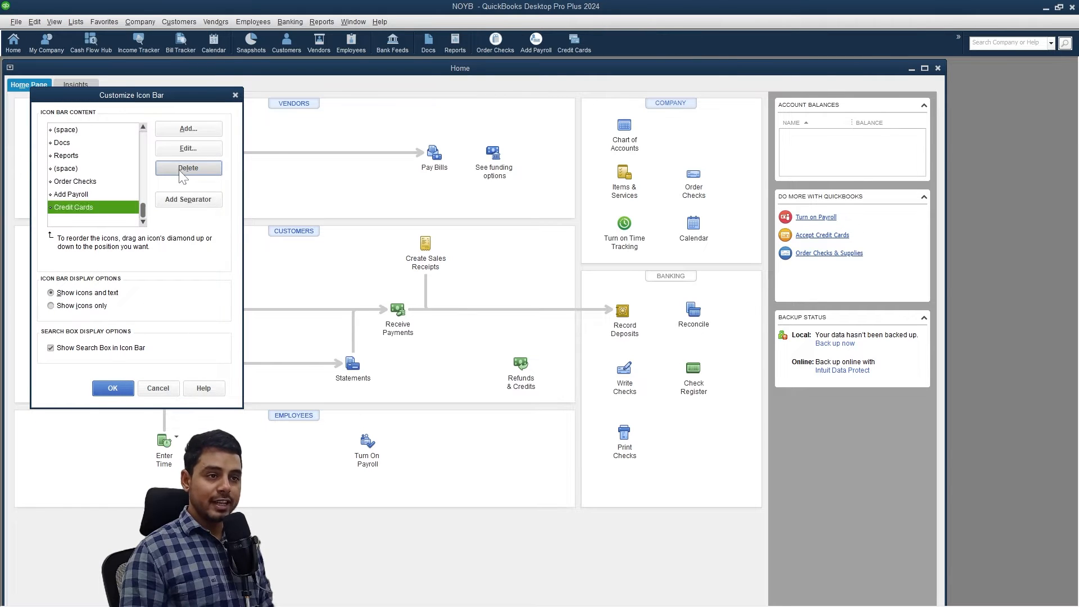
click(181, 169)
click(181, 168)
click(181, 168)
click(181, 169)
click(181, 169)
click(181, 169)
click(181, 169)
click(181, 168)
click(181, 169)
click(181, 168)
click(181, 168)
click(181, 169)
click(181, 168)
click(181, 168)
click(180, 168)
click(181, 127)
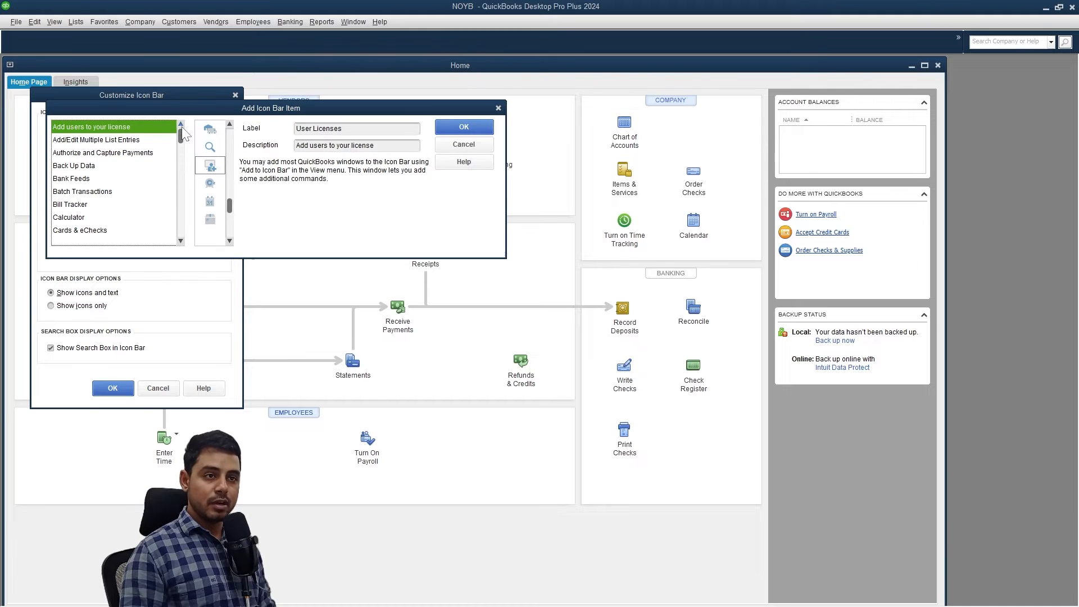
click(450, 128)
click(116, 388)
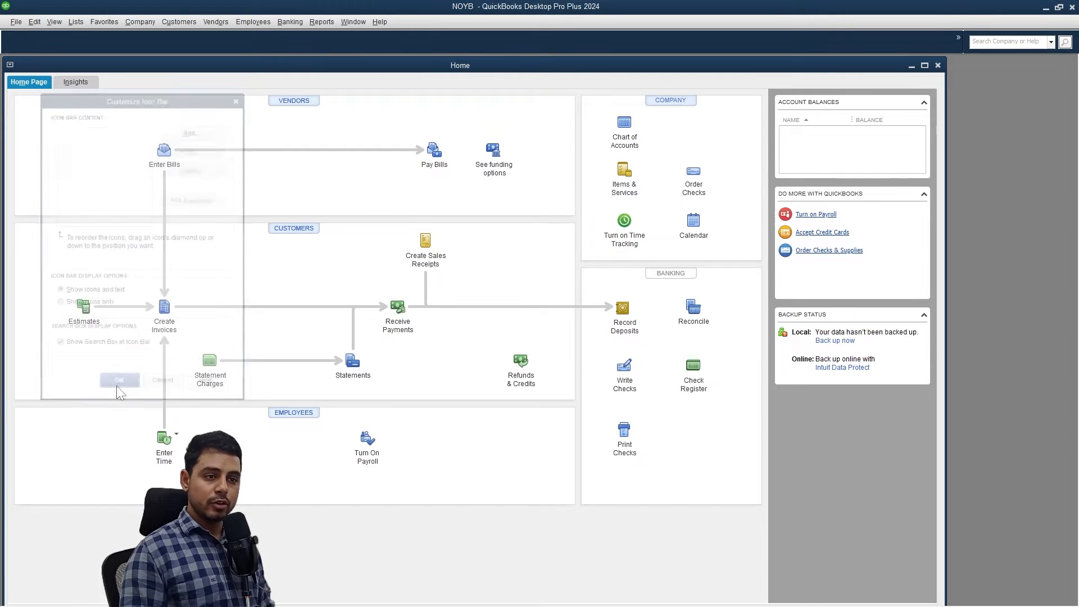
Add a Home shortcut to the icon bar.
click(55, 22)
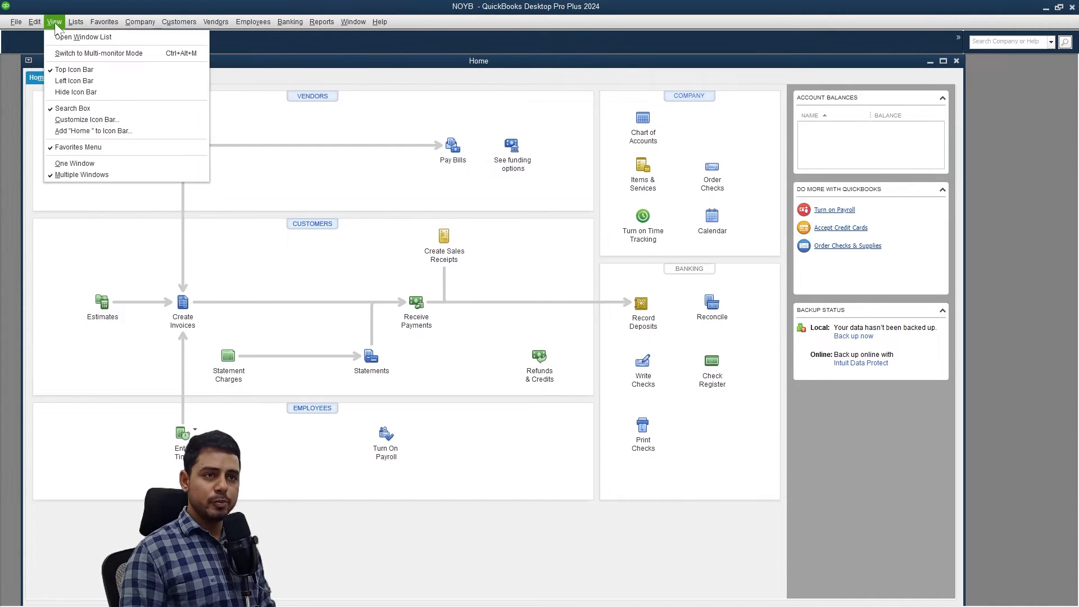
click(104, 132)
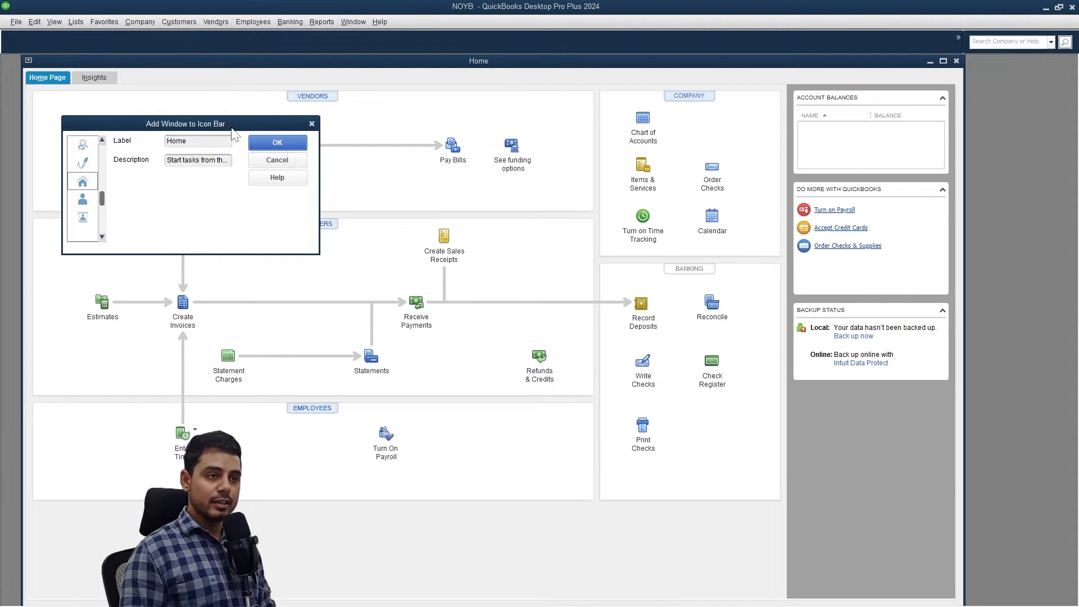
click(263, 144)
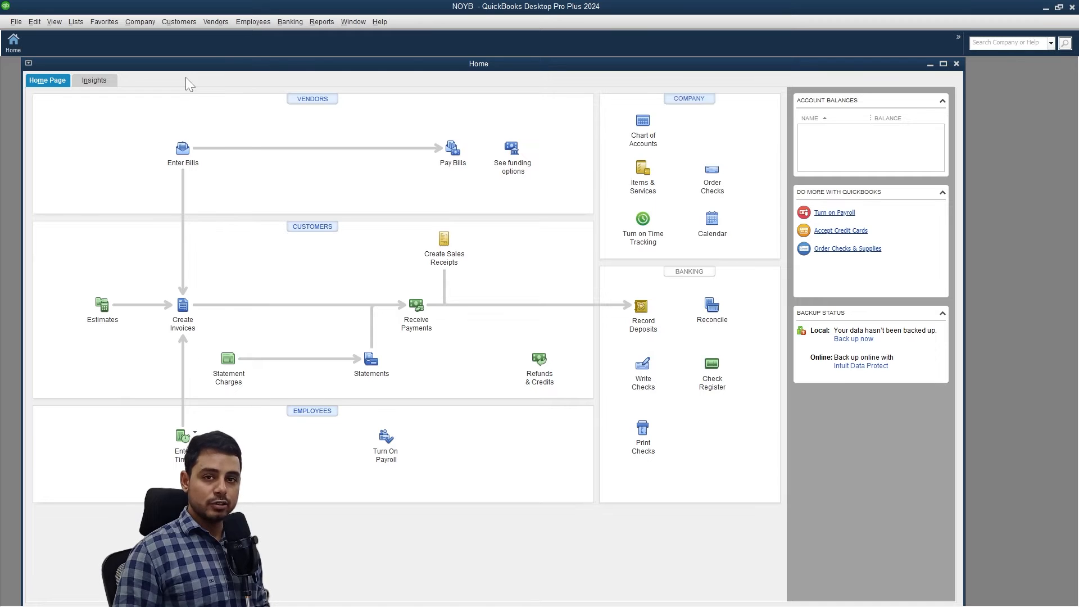
click(304, 22)
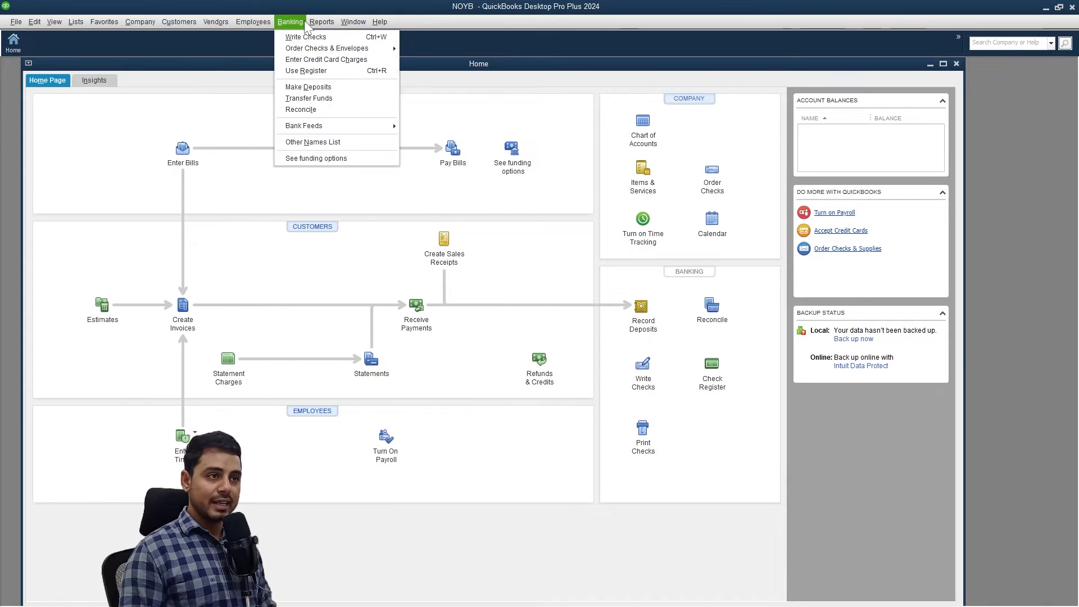
Create Bank account 10011 'Checking' with description 'Checking account for my business'.
click(316, 85)
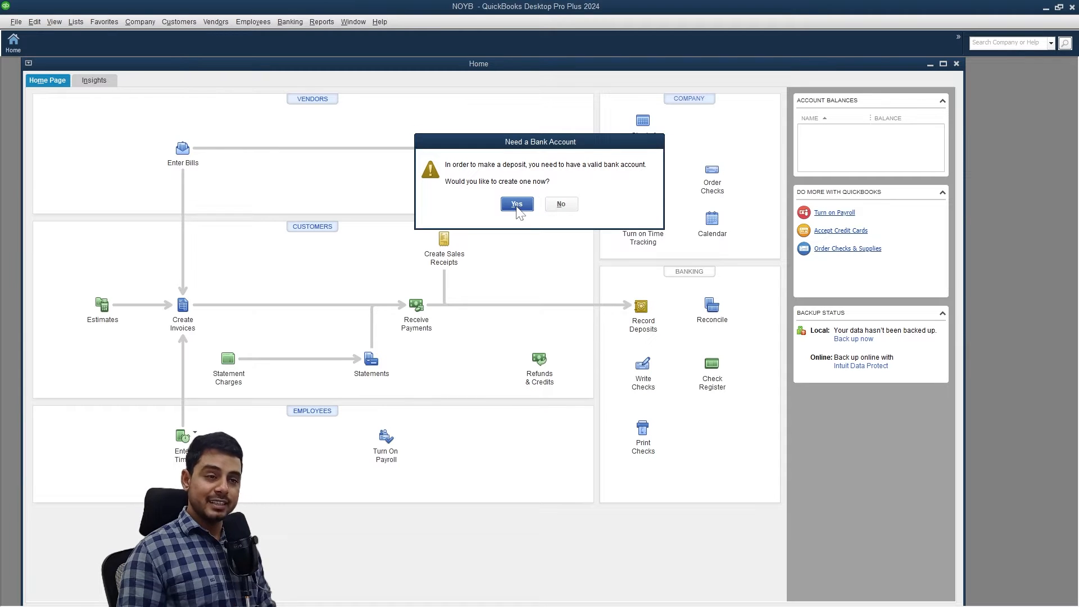
click(517, 205)
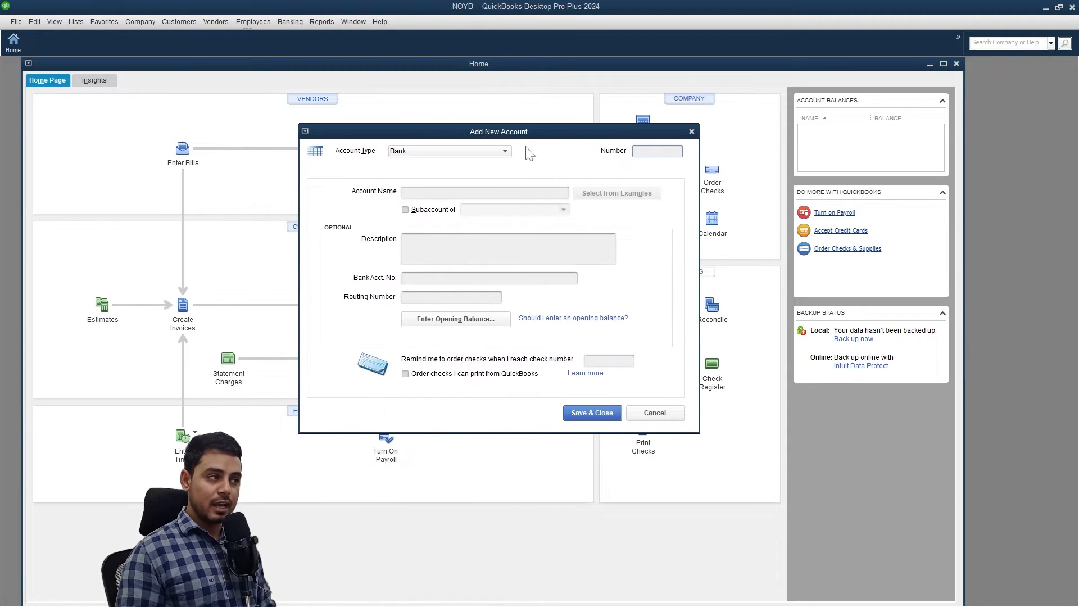
click(444, 153)
click(444, 166)
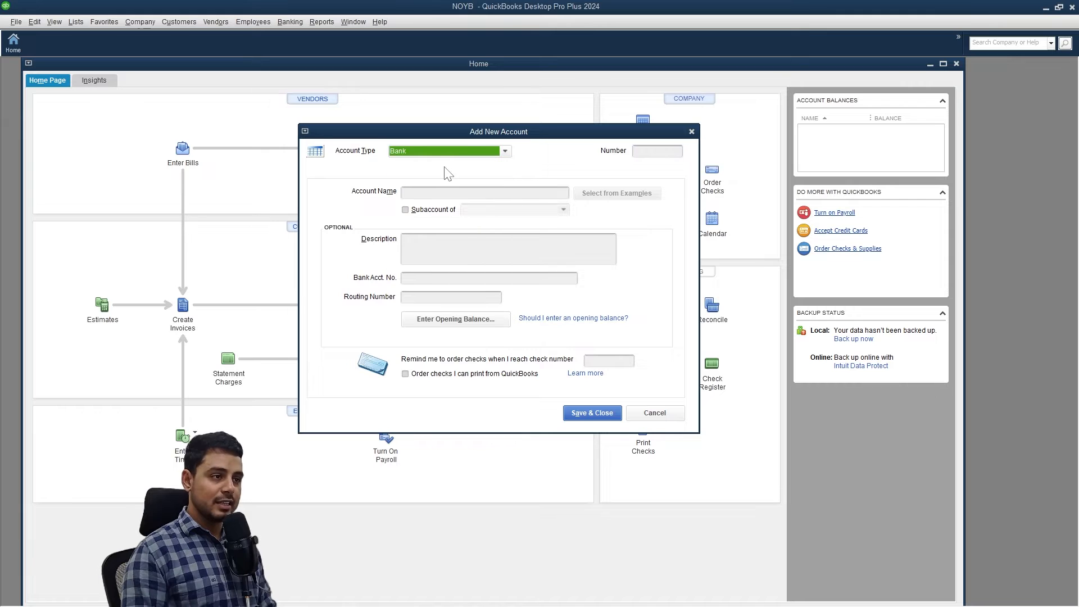
click(641, 151)
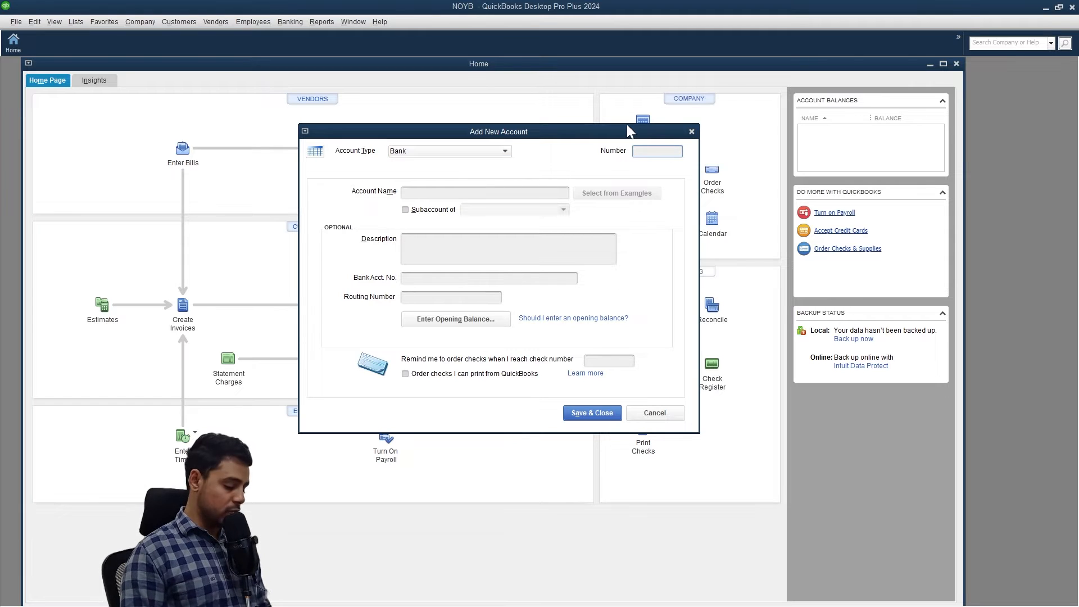
text(10011)
click(486, 193)
text(Checking)
key(Tab)
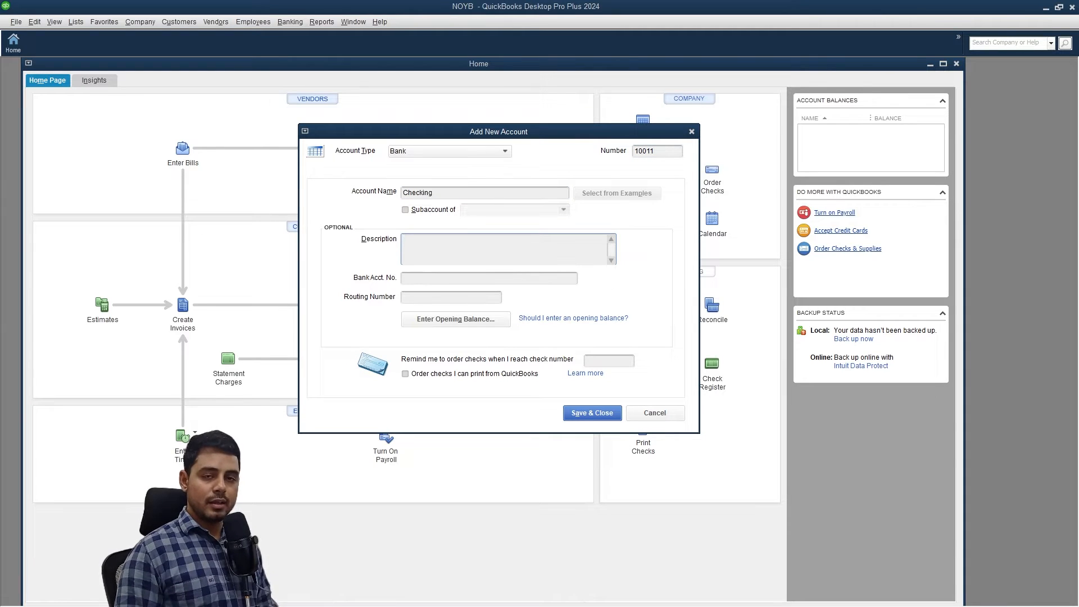
text(Checking account for my business)
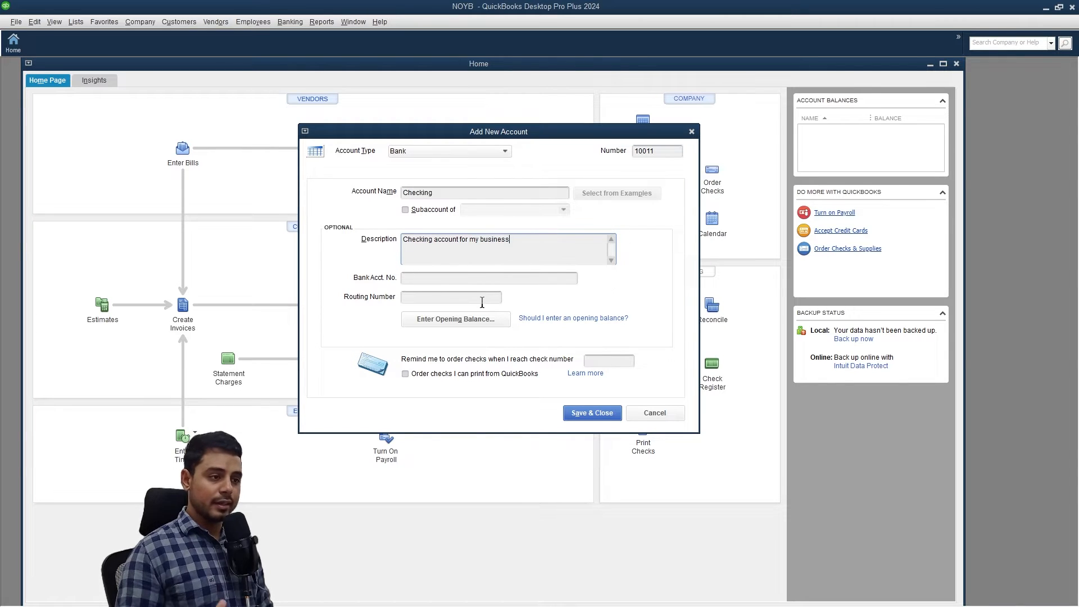
click(589, 416)
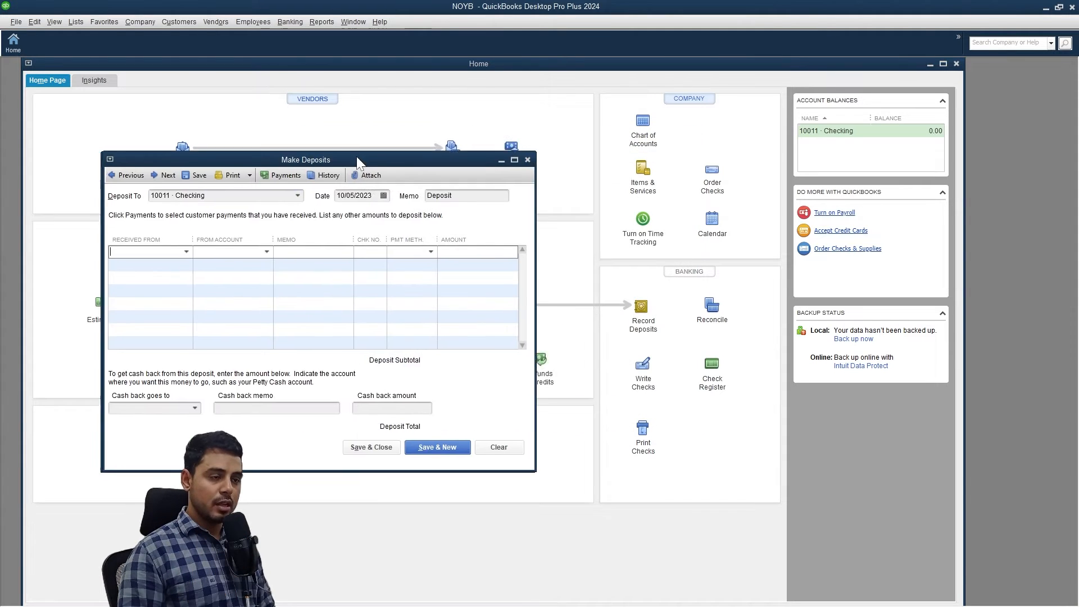
drag(356, 156, 436, 120)
Create Equity account 30010 'Owner's equity', described as 'amount invested by the owner', as deposit source.
click(356, 214)
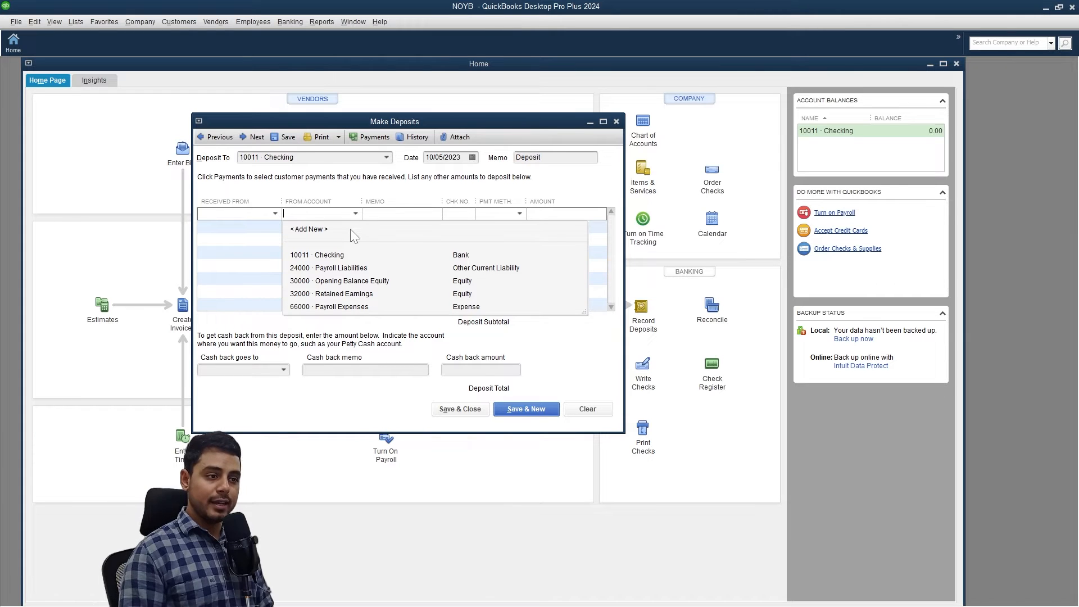
click(350, 228)
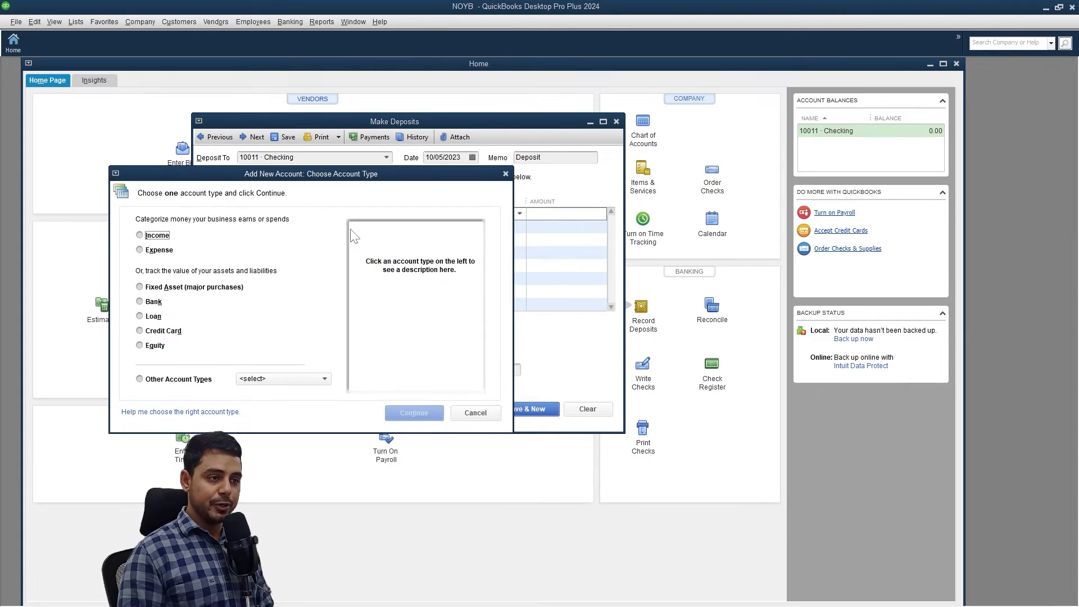
click(159, 348)
click(413, 413)
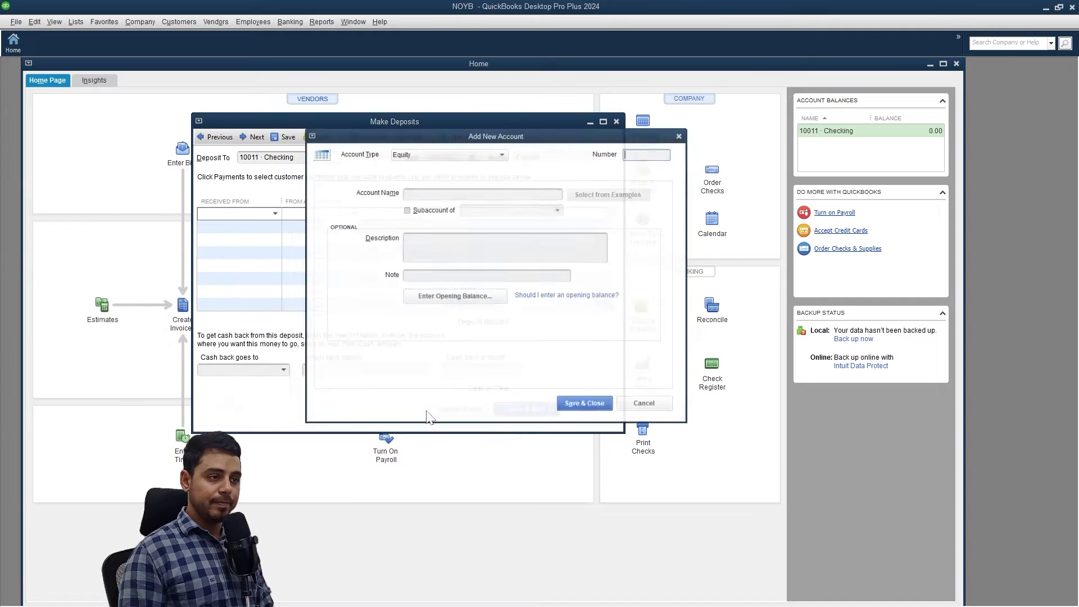
click(481, 188)
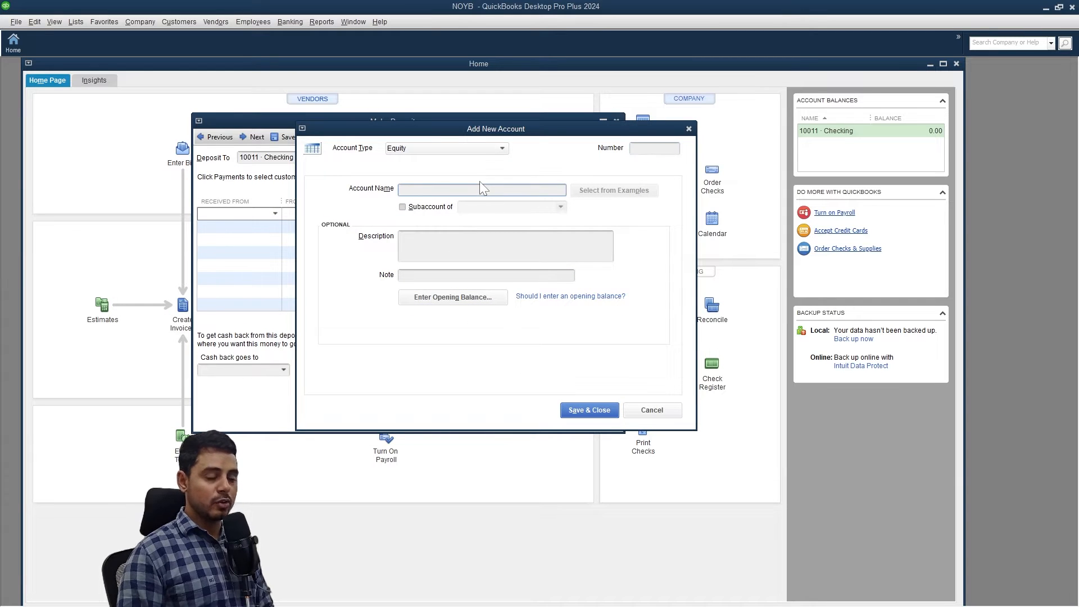
text(Owner's equity)
click(476, 240)
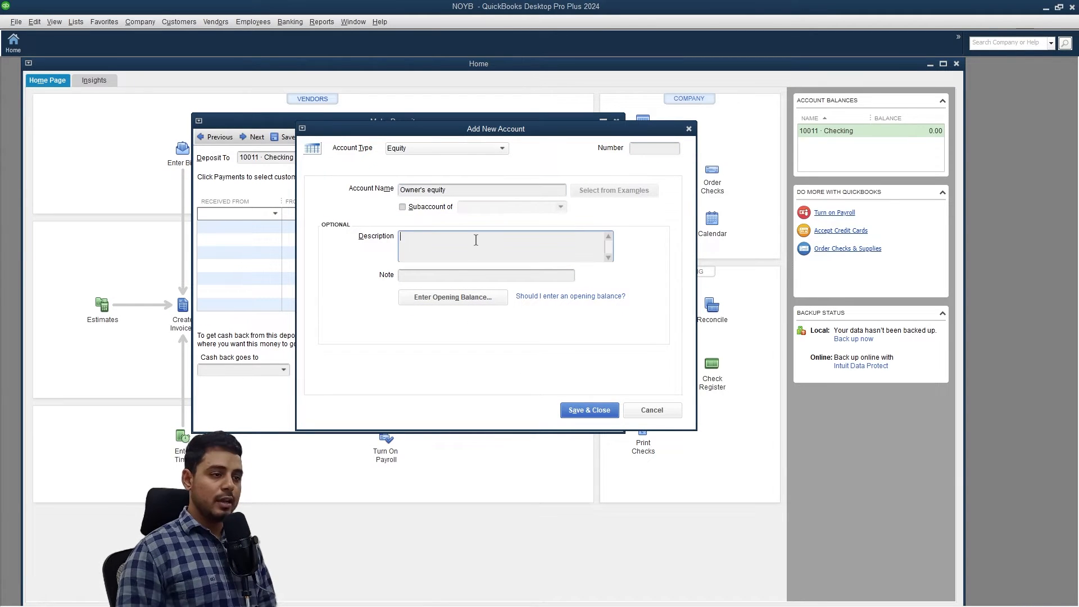
text(amount invested by the owner)
click(667, 149)
text(30010)
click(588, 409)
Add memos 'initial investment' and 'initial investment to start business', dated 04/01/2023.
click(426, 214)
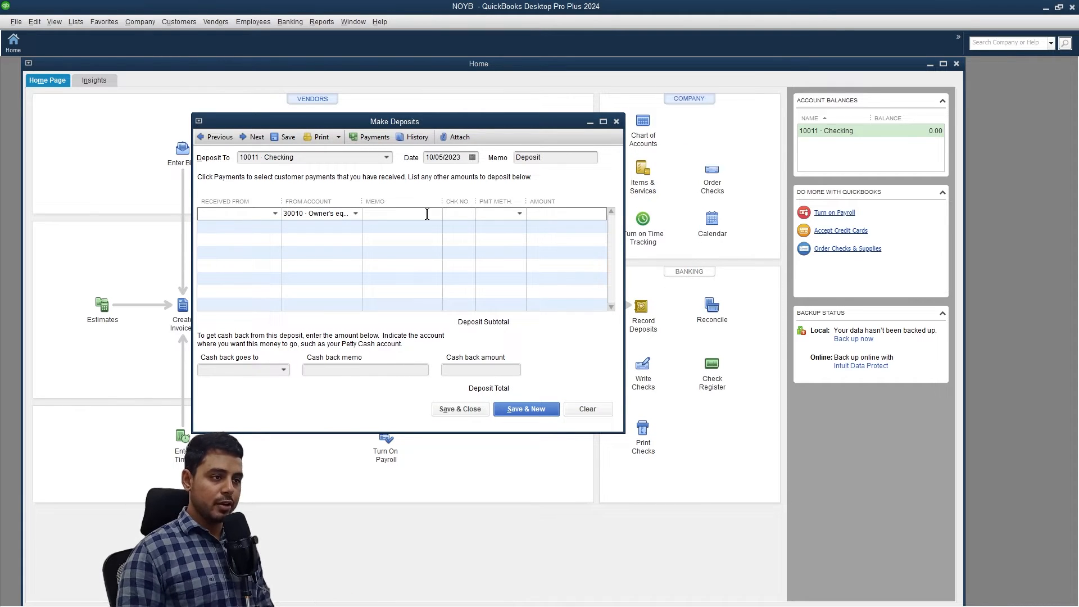
text(initial investment)
click(555, 158)
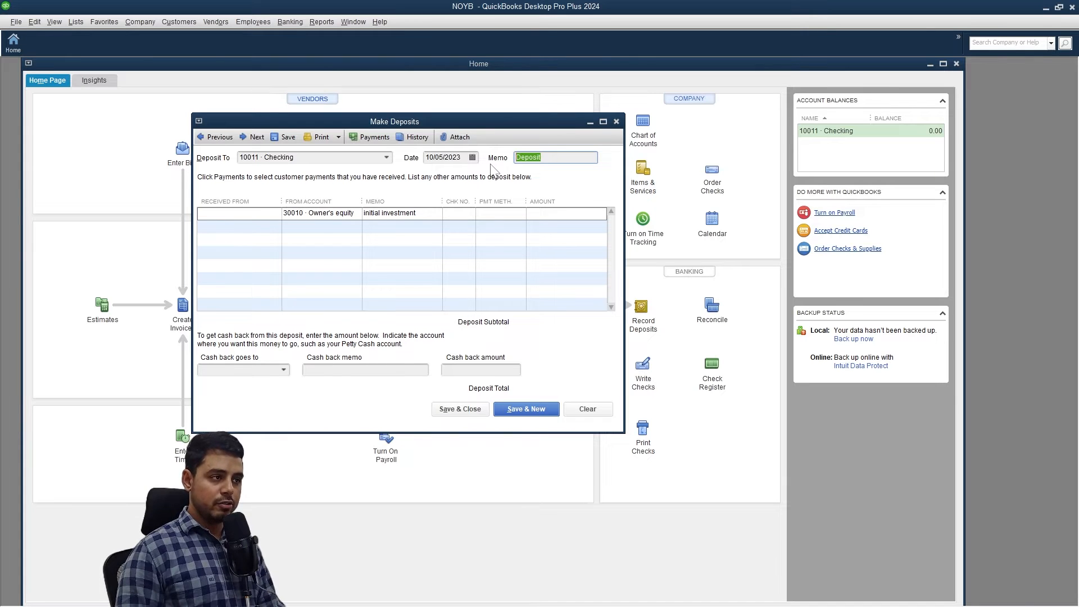
text(initial investment to start business)
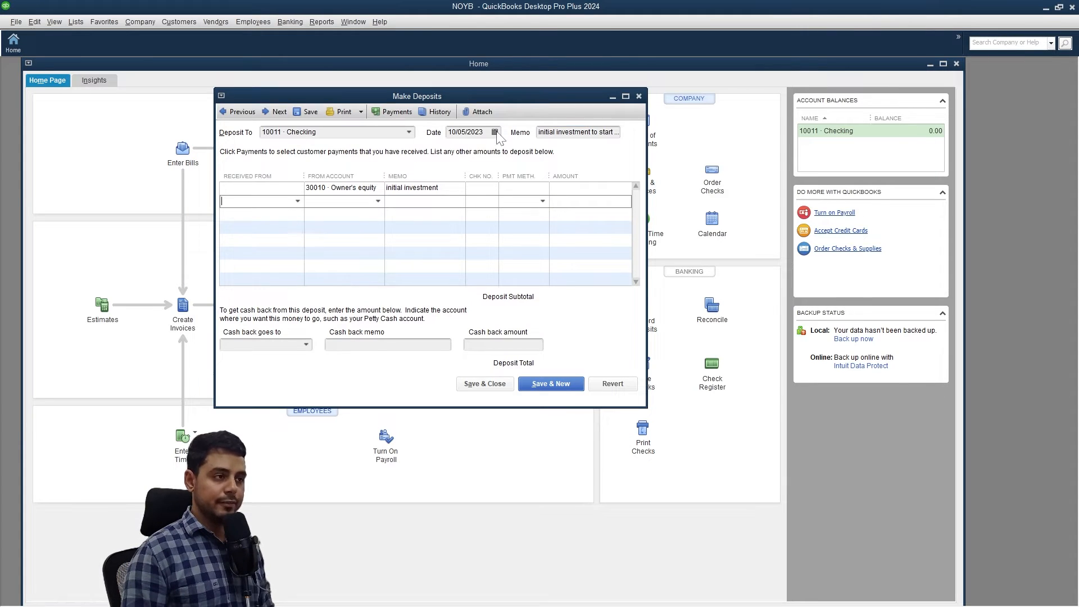
click(494, 131)
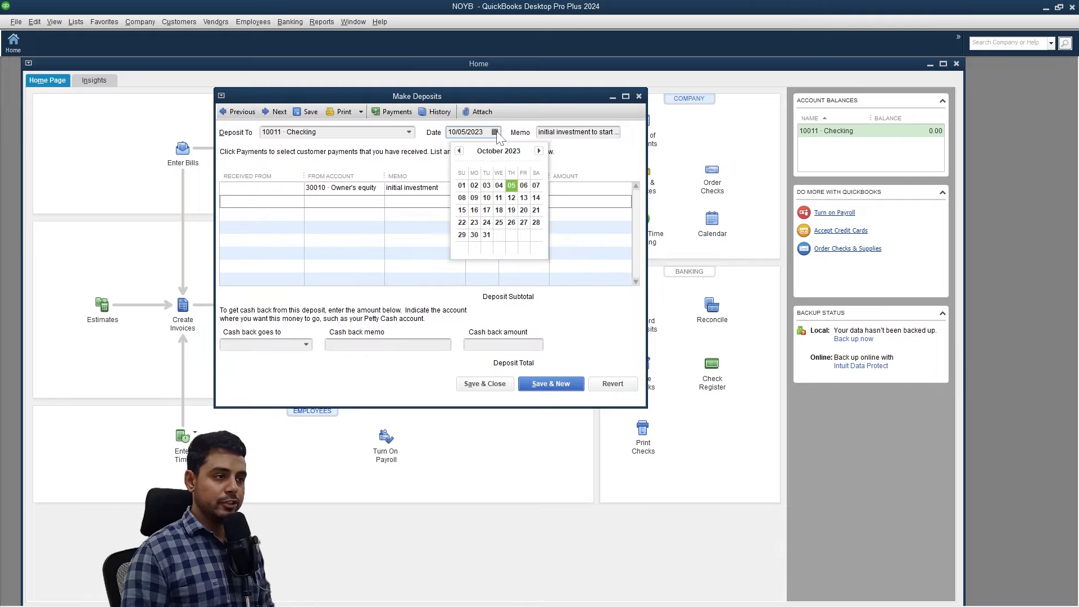
click(458, 151)
click(457, 151)
click(458, 151)
click(458, 151)
click(459, 151)
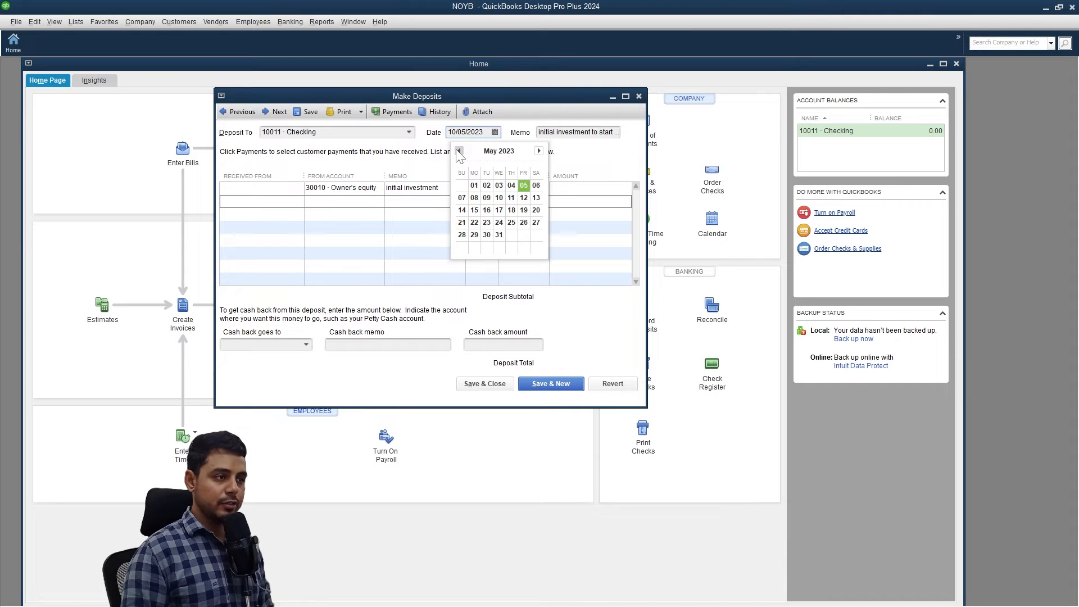
click(458, 150)
click(535, 185)
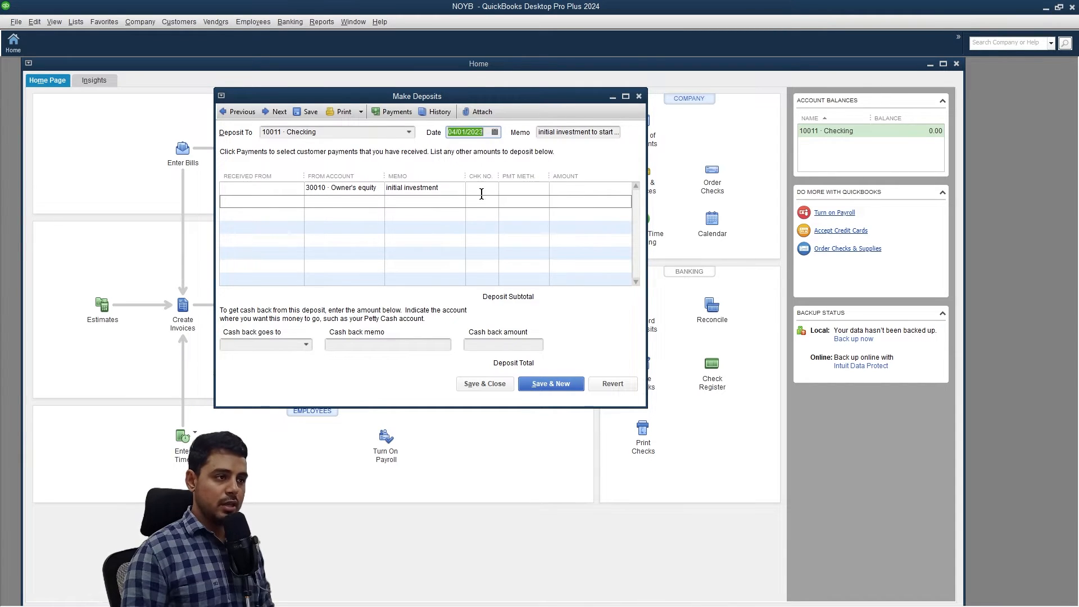
Enter the 20,000.00 amount paid by Check #1 and save the deposit.
click(576, 190)
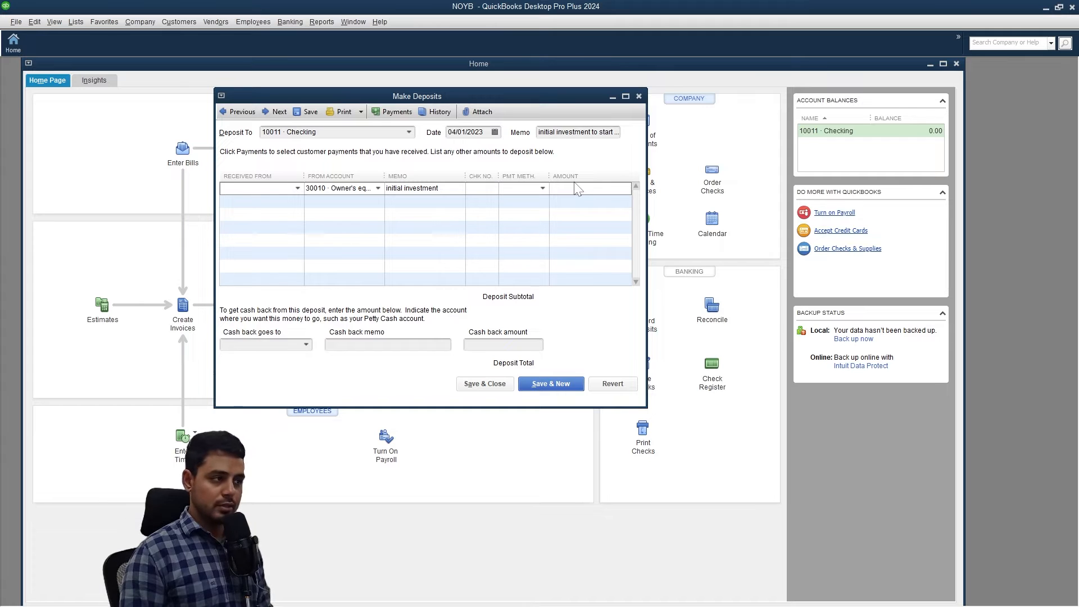
text(20000)
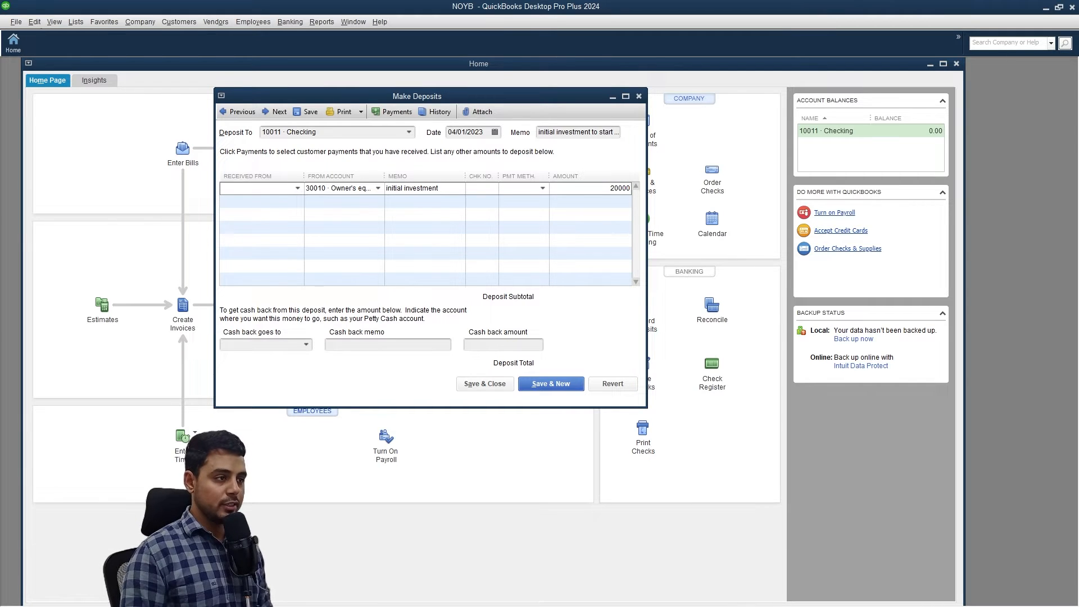
click(543, 189)
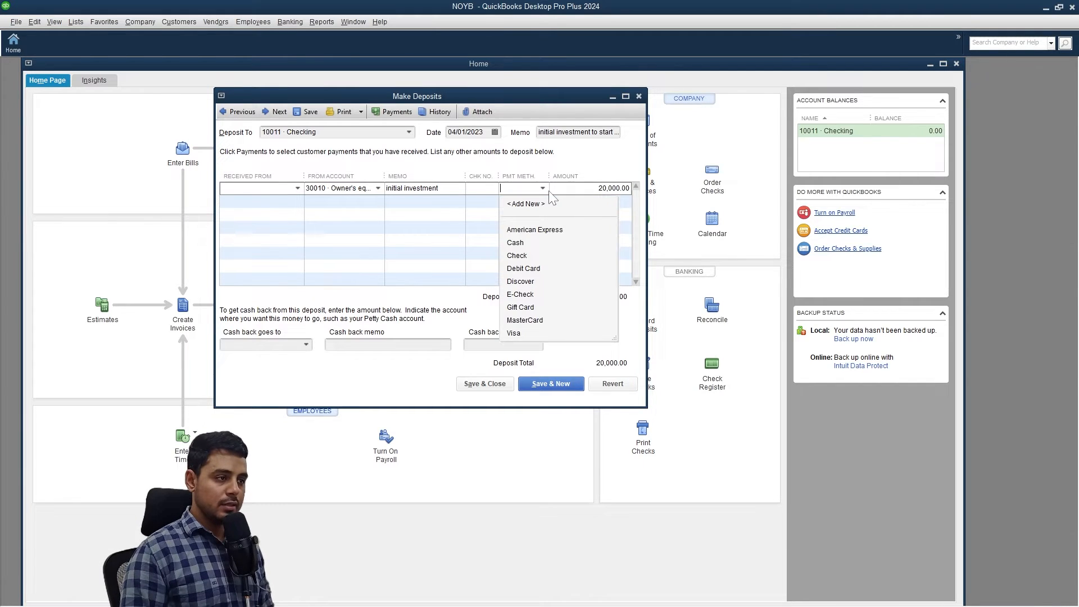
click(517, 256)
click(485, 190)
text(1)
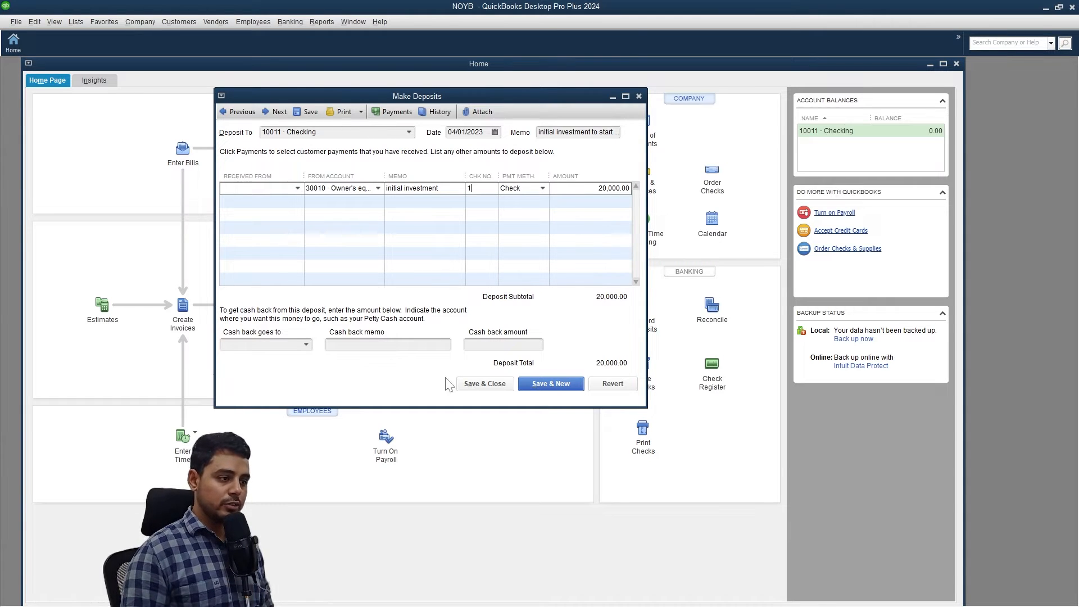
click(472, 385)
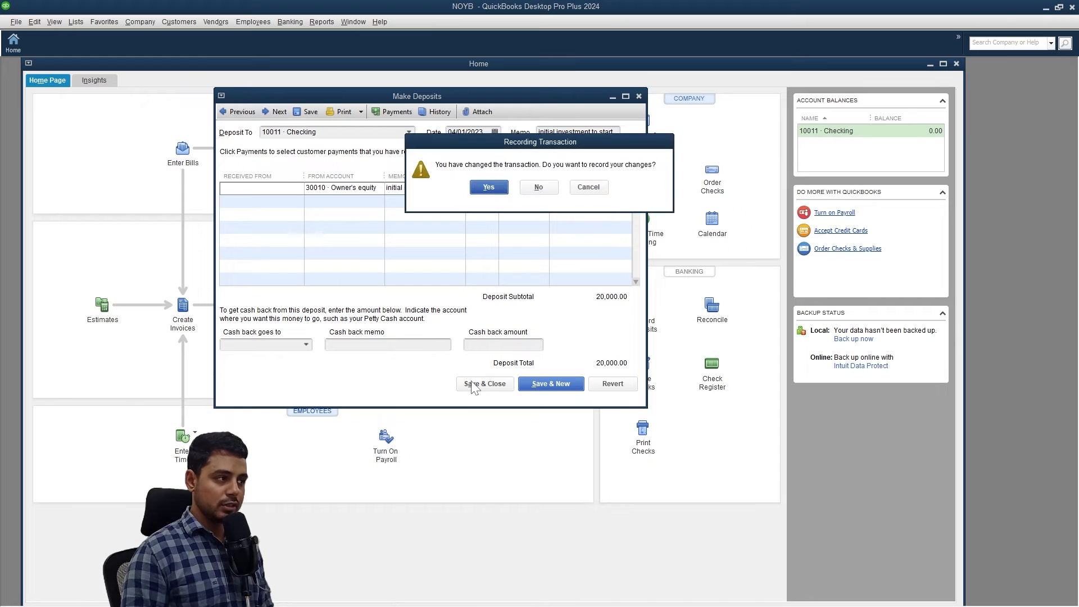
click(489, 186)
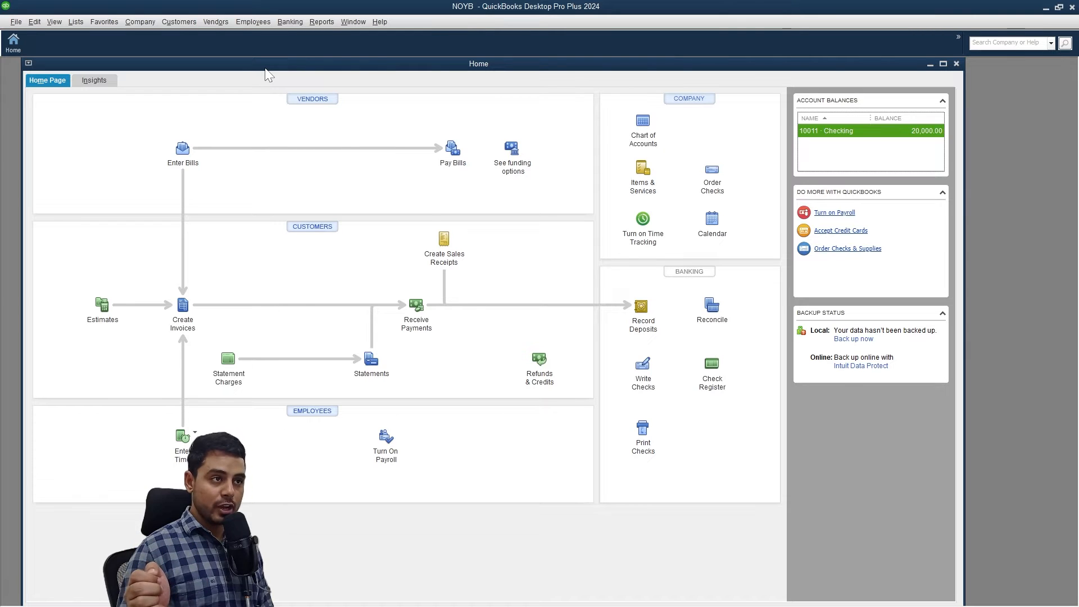
click(322, 22)
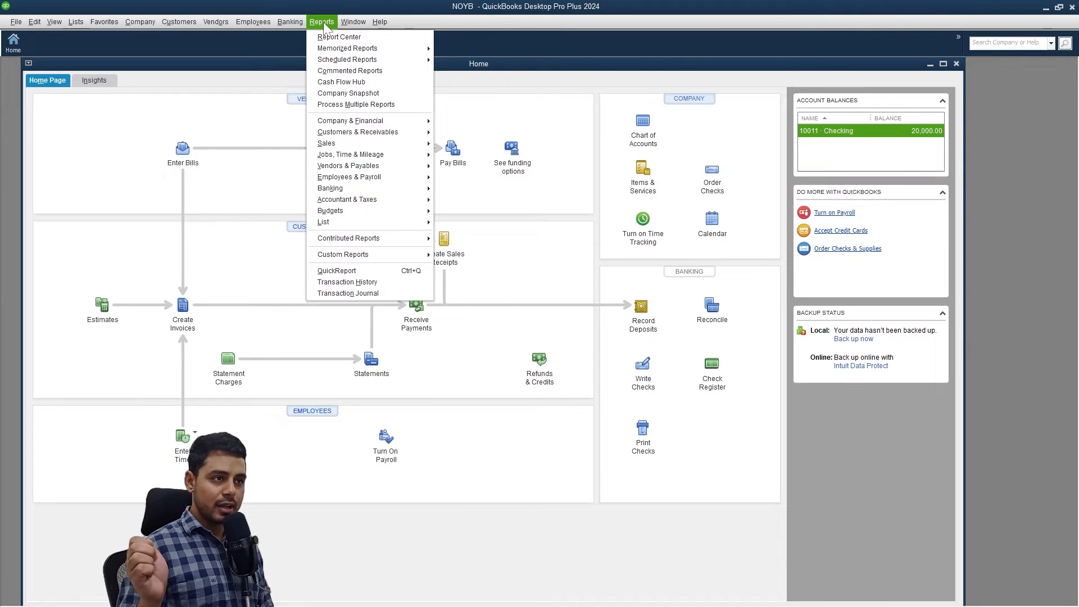
Open the Trial Balance report and set its date range to All.
mouse_move(365, 200)
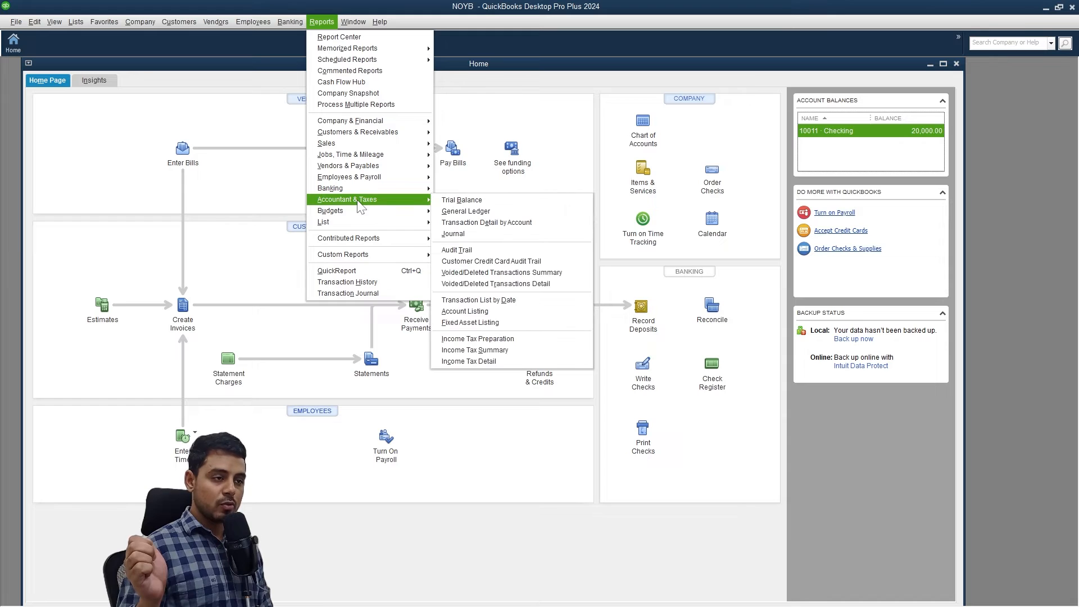
click(489, 203)
click(174, 130)
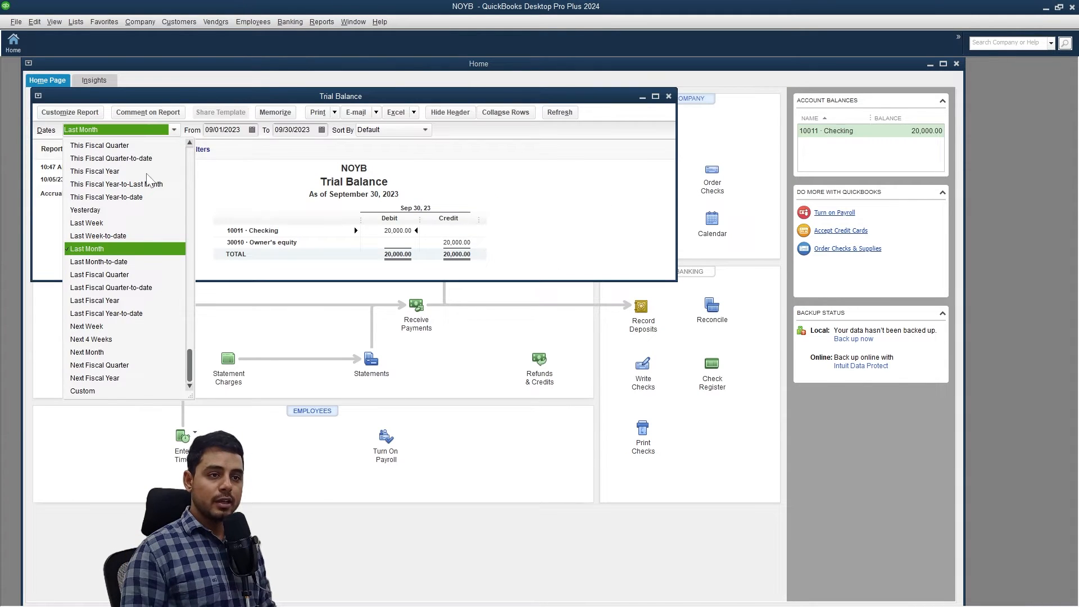
scroll(129, 210, up, 2)
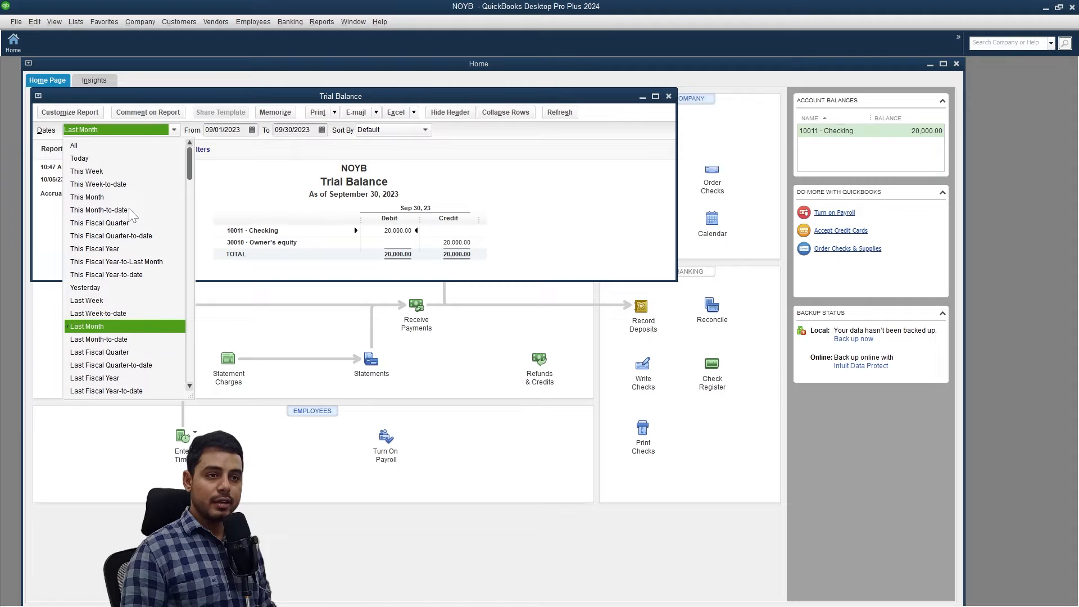
click(145, 145)
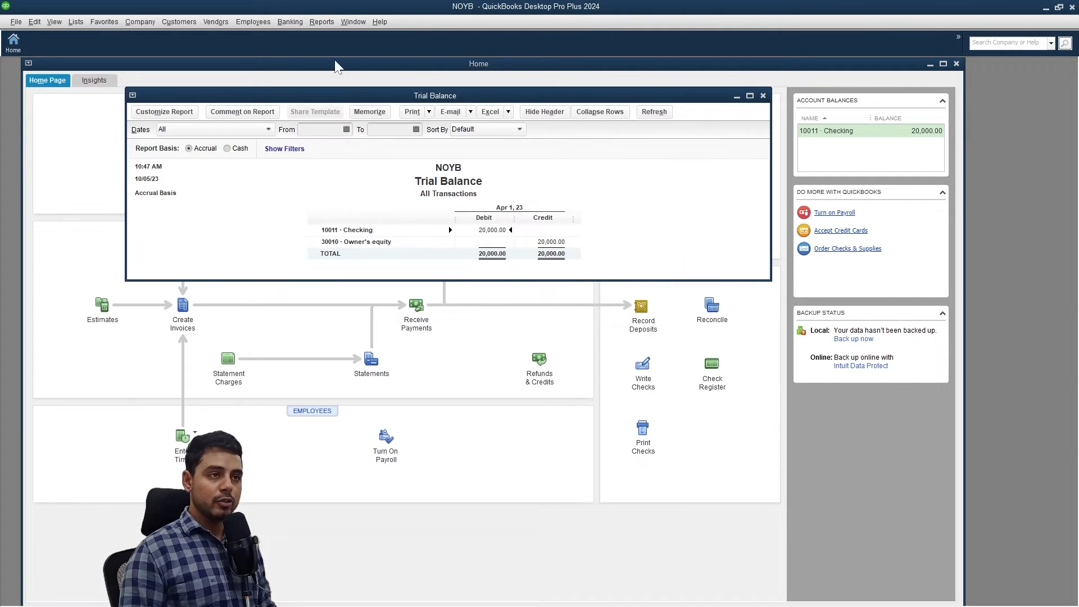
drag(168, 97, 163, 115)
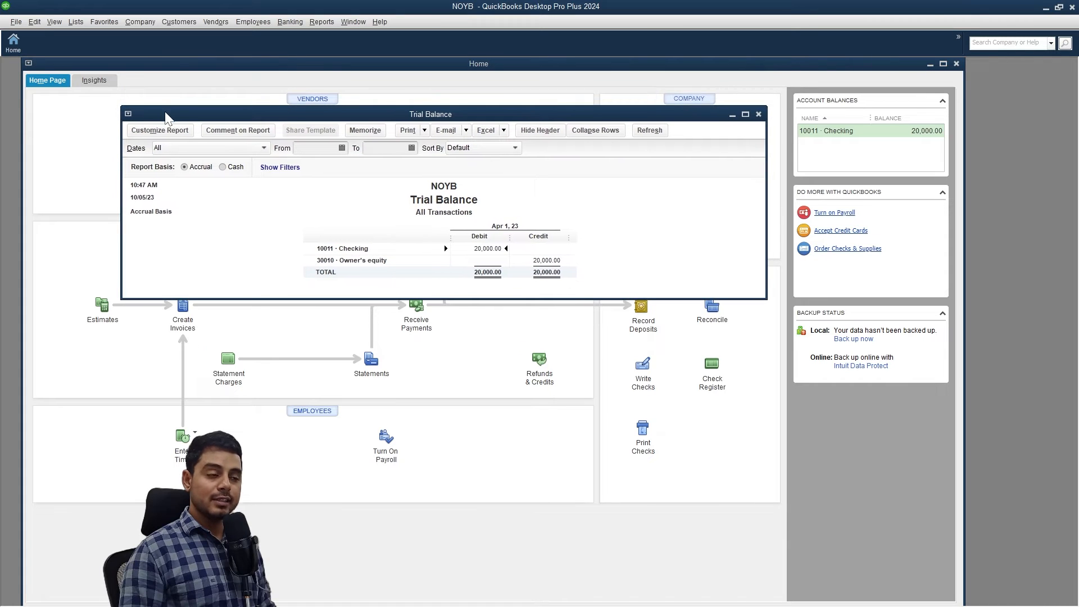
Add the Trial Balance report to the icon bar as a 'TB' shortcut.
click(60, 21)
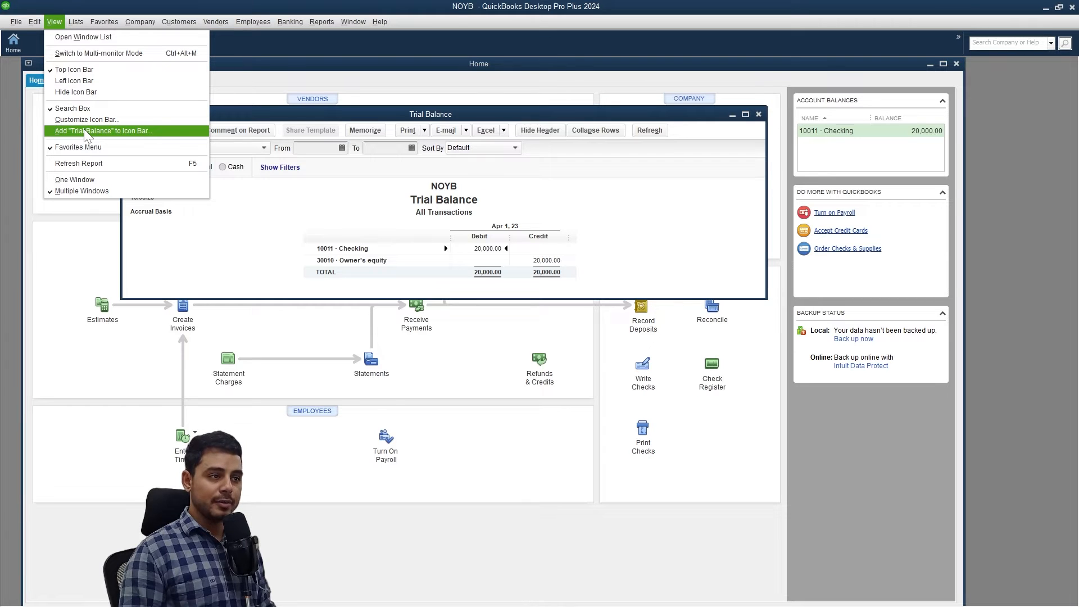
click(84, 130)
click(261, 137)
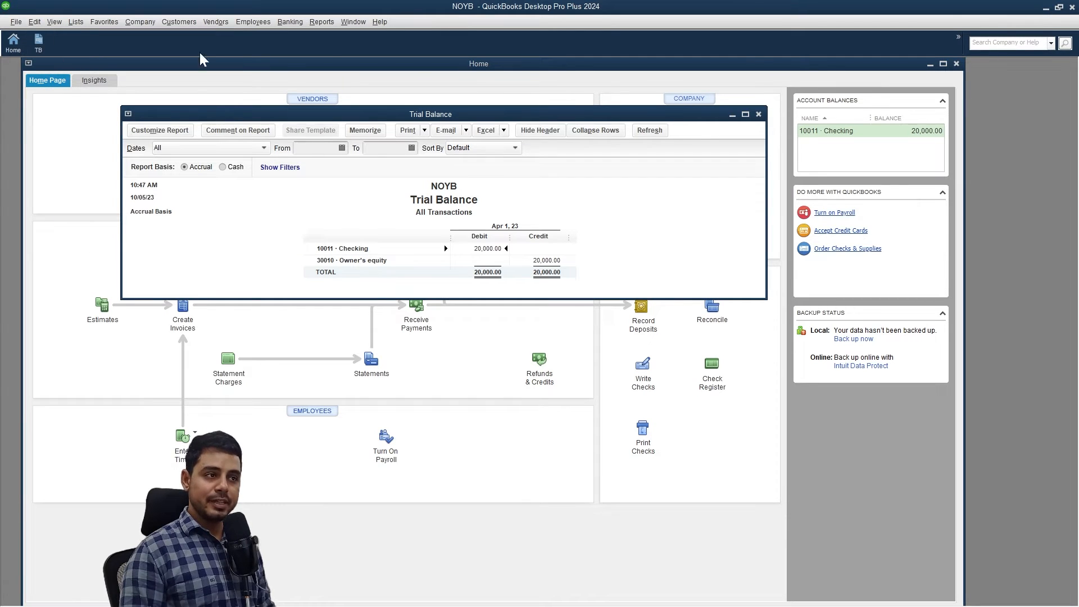
Close the report without memorizing it, then reopen it from the TB shortcut.
click(758, 114)
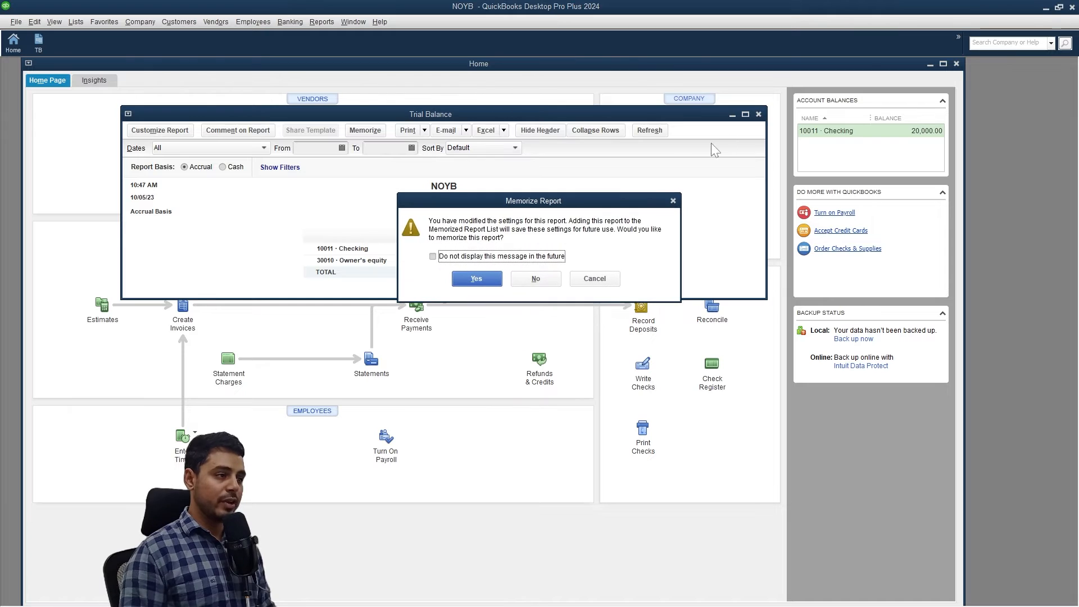
click(539, 277)
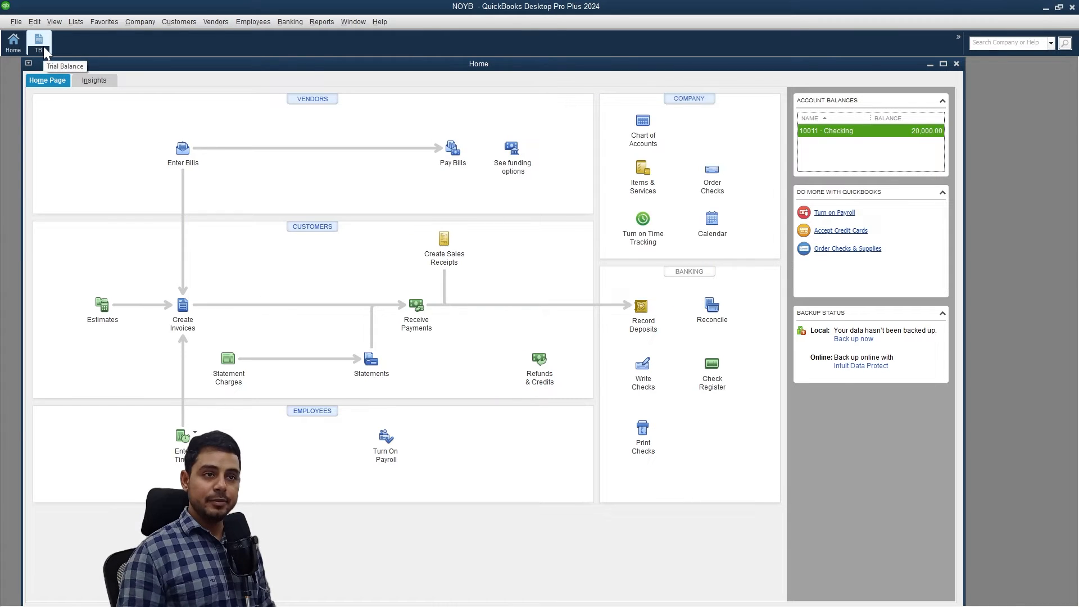
click(39, 42)
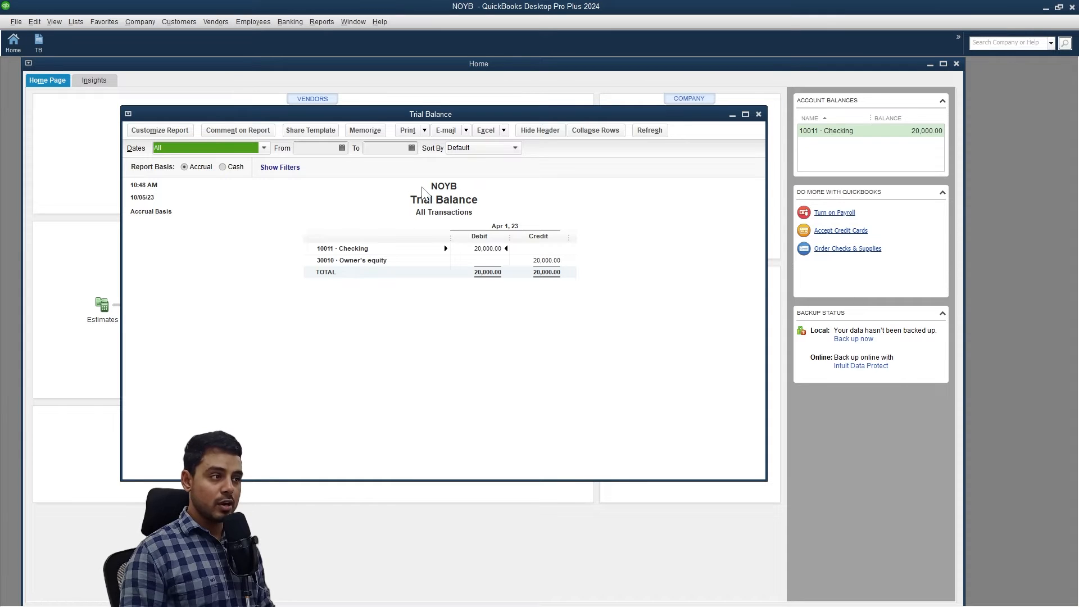
click(366, 249)
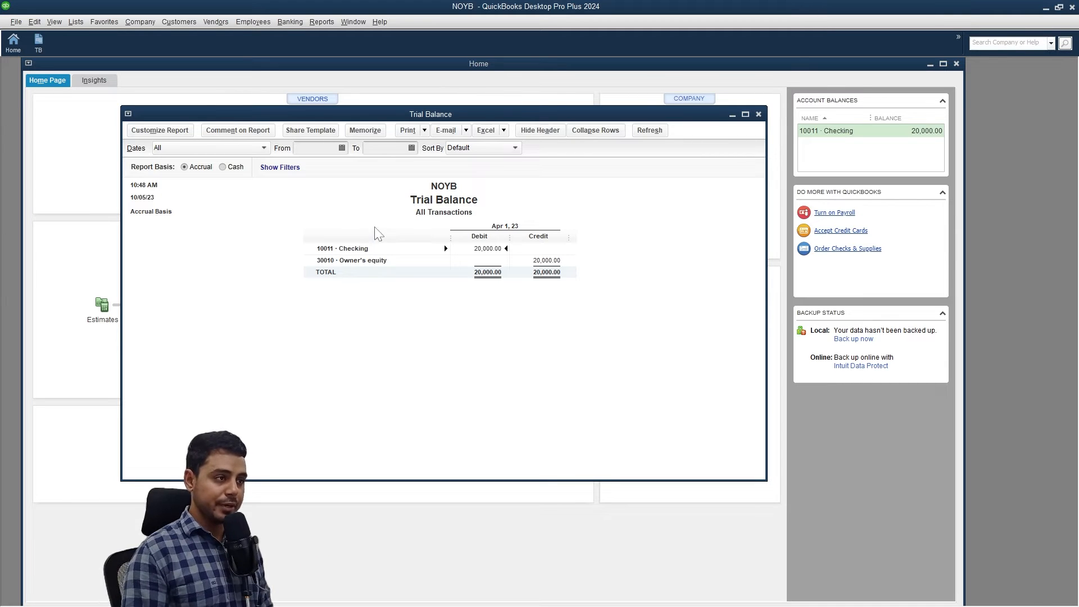
key(Escape)
Open the Chart of Accounts from the Company menu and enlarge its window.
click(140, 22)
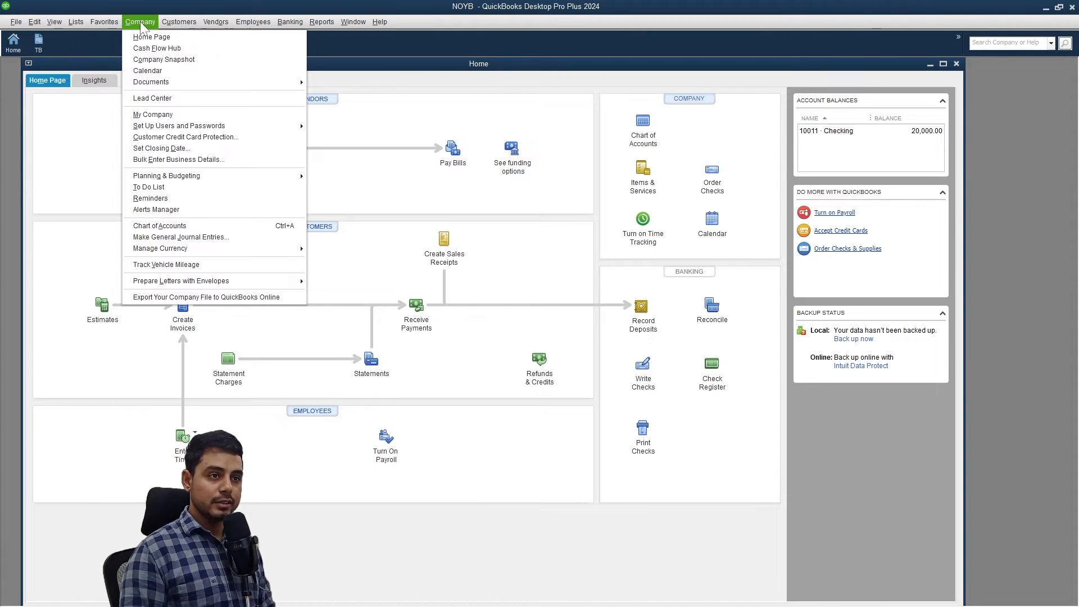
drag(509, 155, 566, 154)
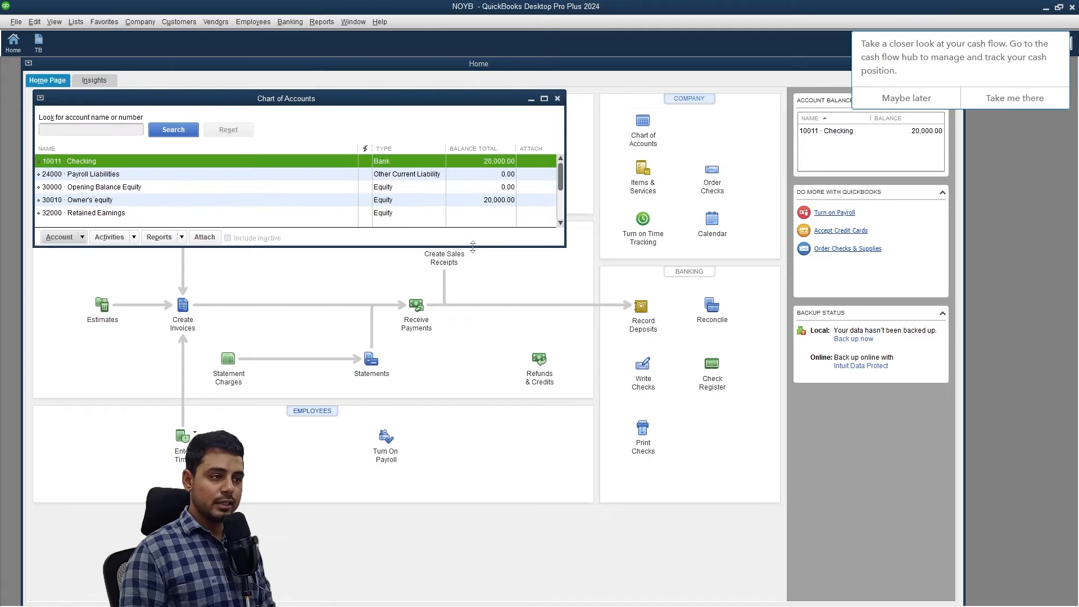
drag(473, 247, 456, 394)
drag(405, 101, 613, 80)
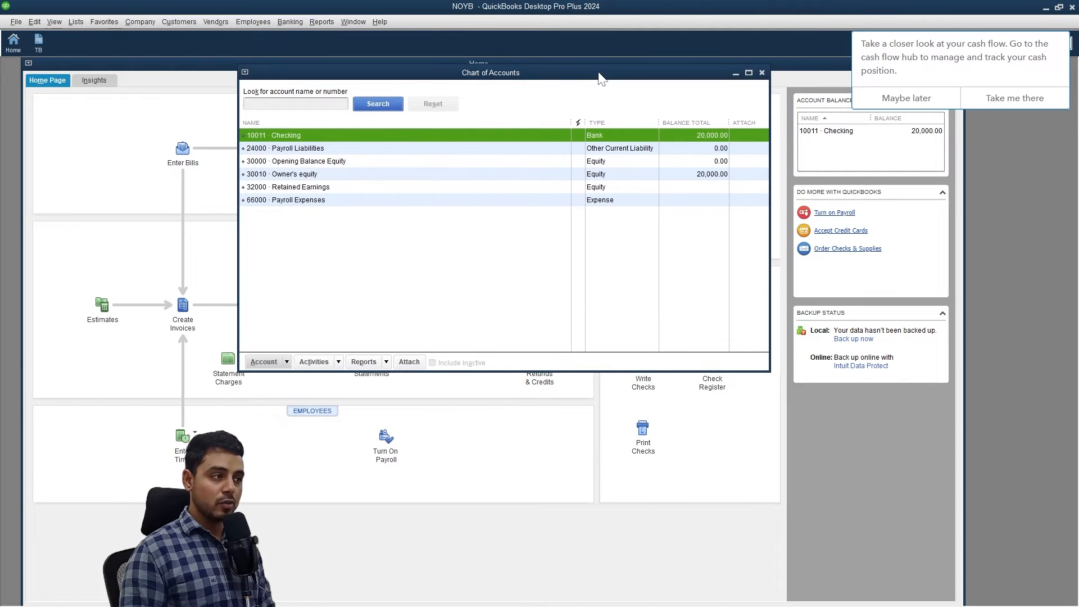
Start a new account from the Chart of Accounts' Account menu.
click(718, 170)
click(444, 210)
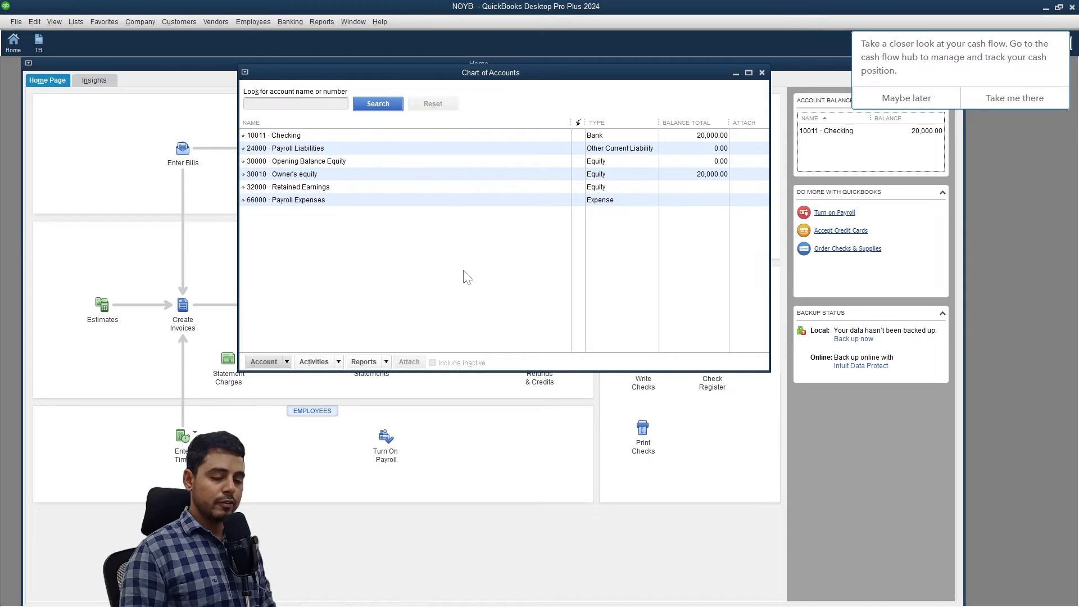
click(287, 362)
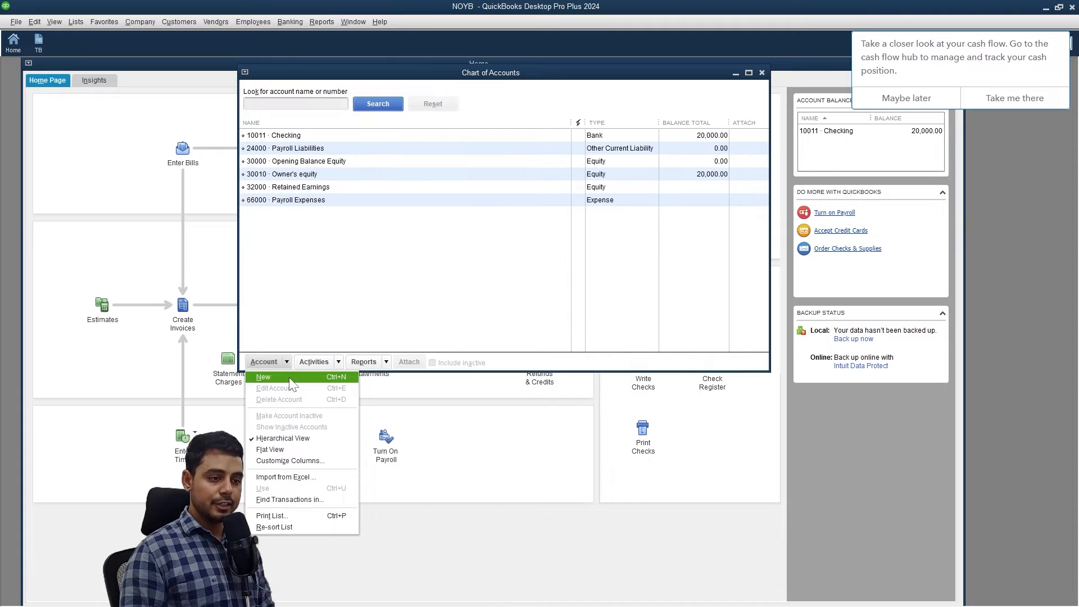
click(291, 380)
Choose Bank as the new account's type.
drag(516, 106, 589, 102)
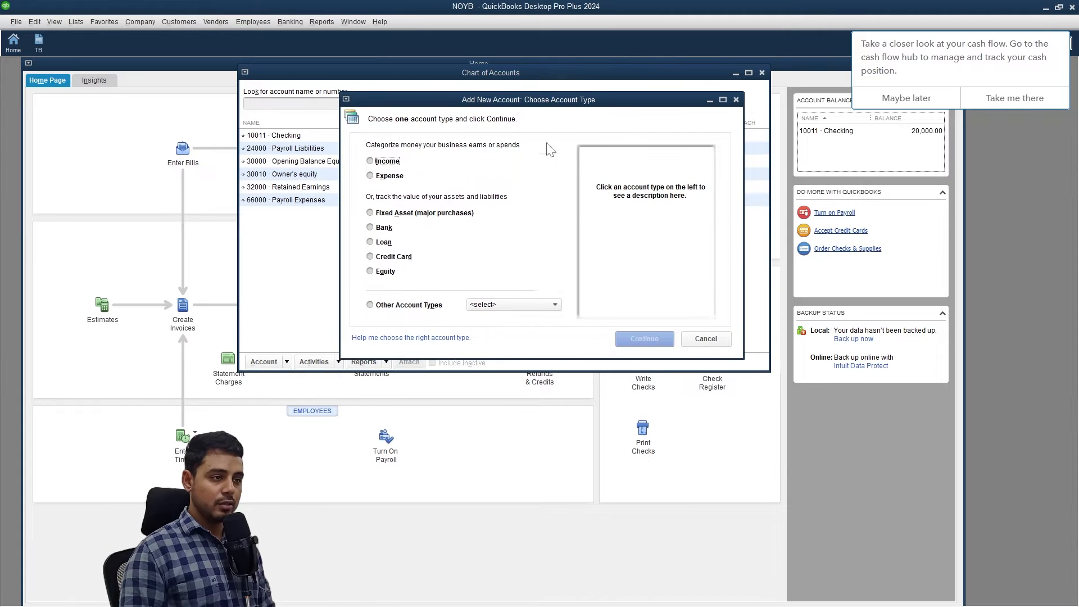
click(380, 227)
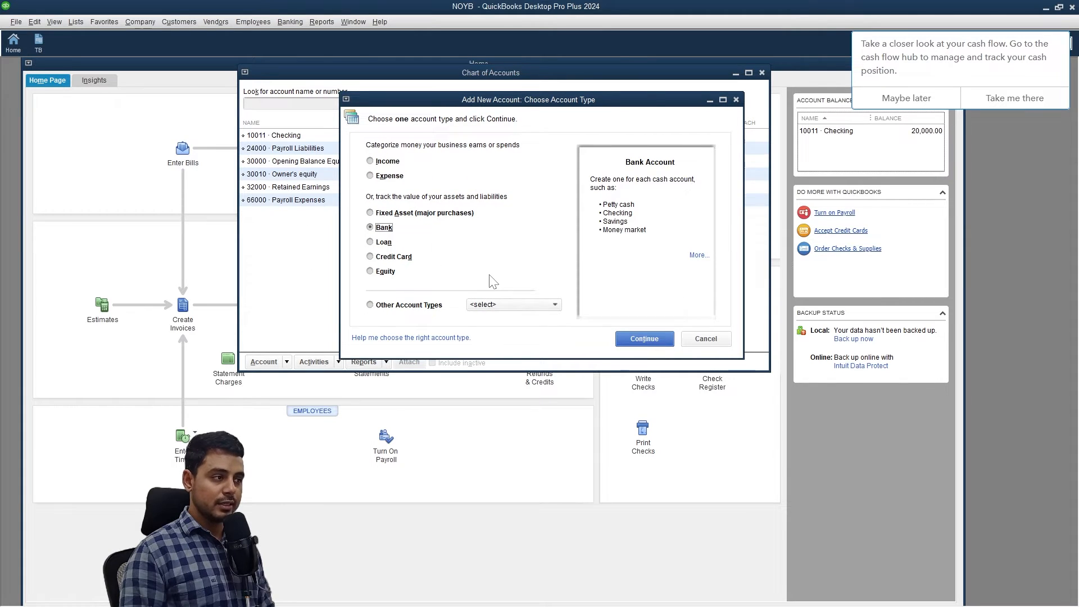
click(647, 337)
Save account 10021 'Savings', described 'Savings account for my business', declining a bank feed.
click(659, 159)
text(10021)
click(552, 200)
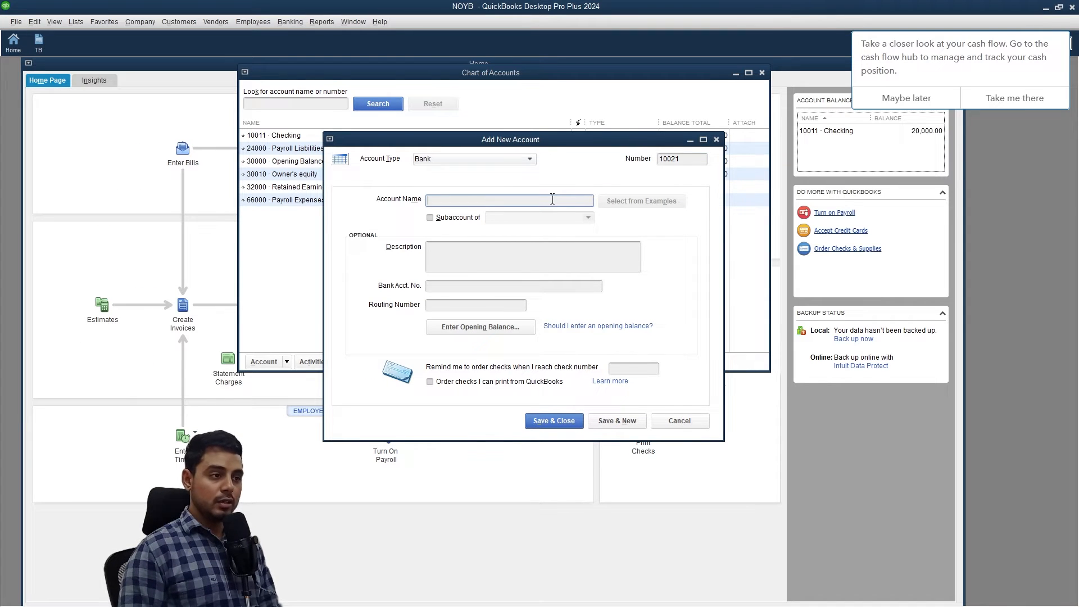
text(Savings)
click(440, 257)
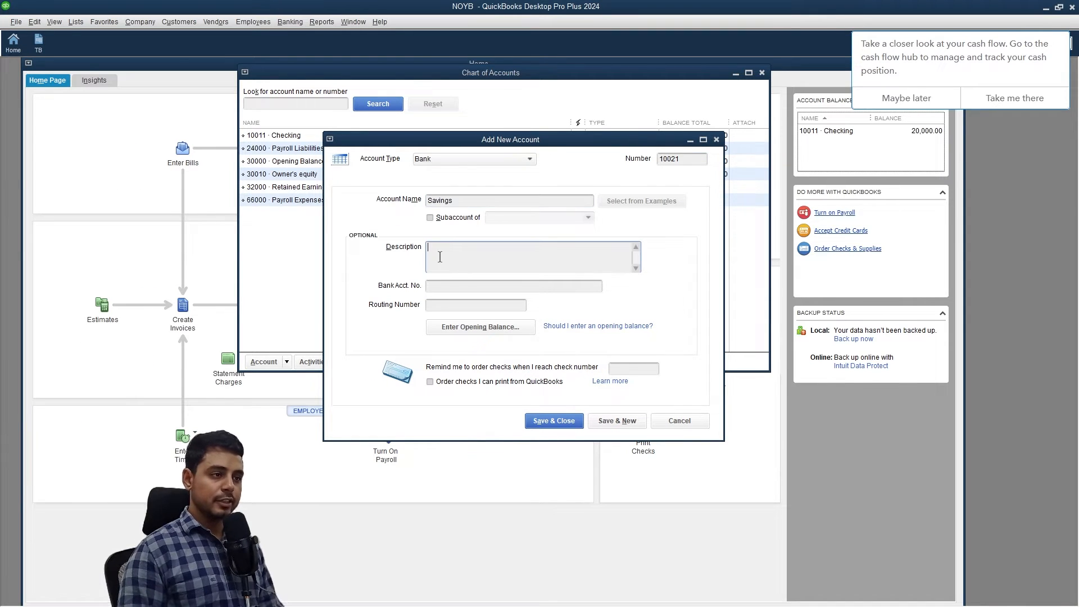
text(Savings account for my business)
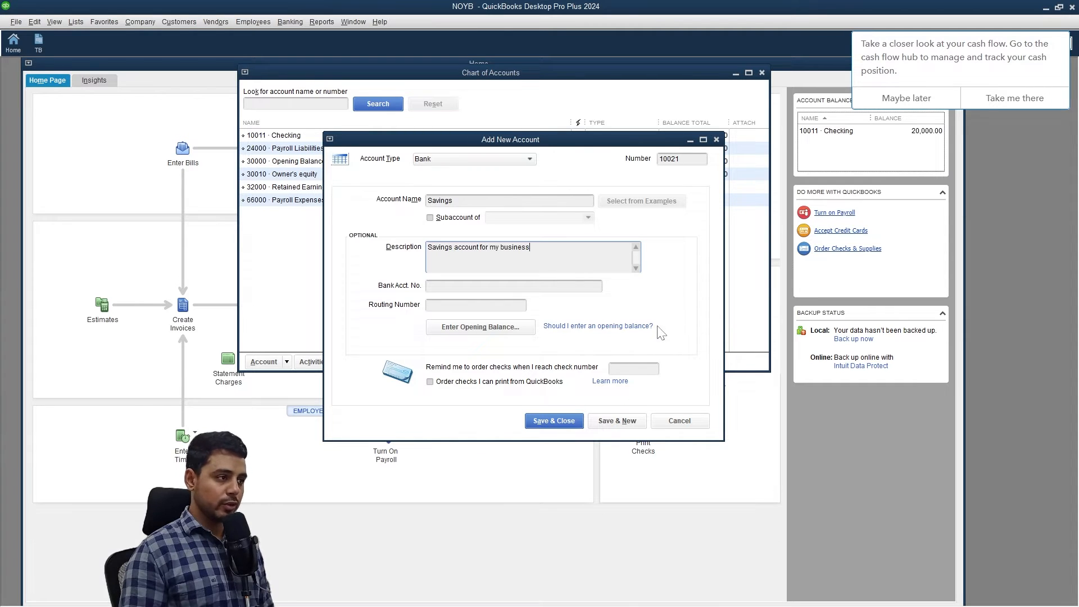
click(572, 427)
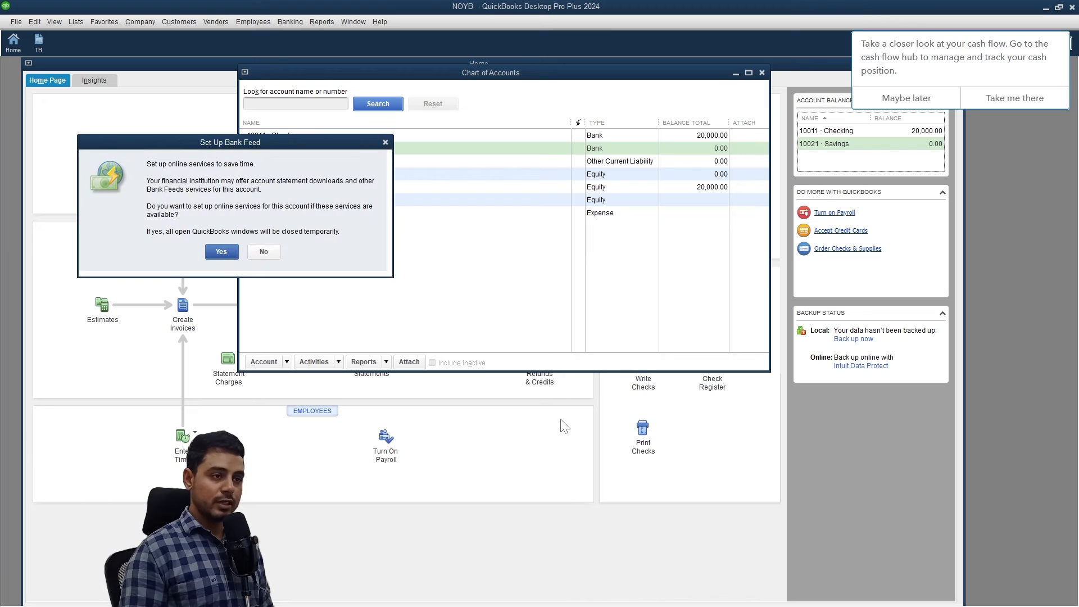
drag(299, 148, 450, 157)
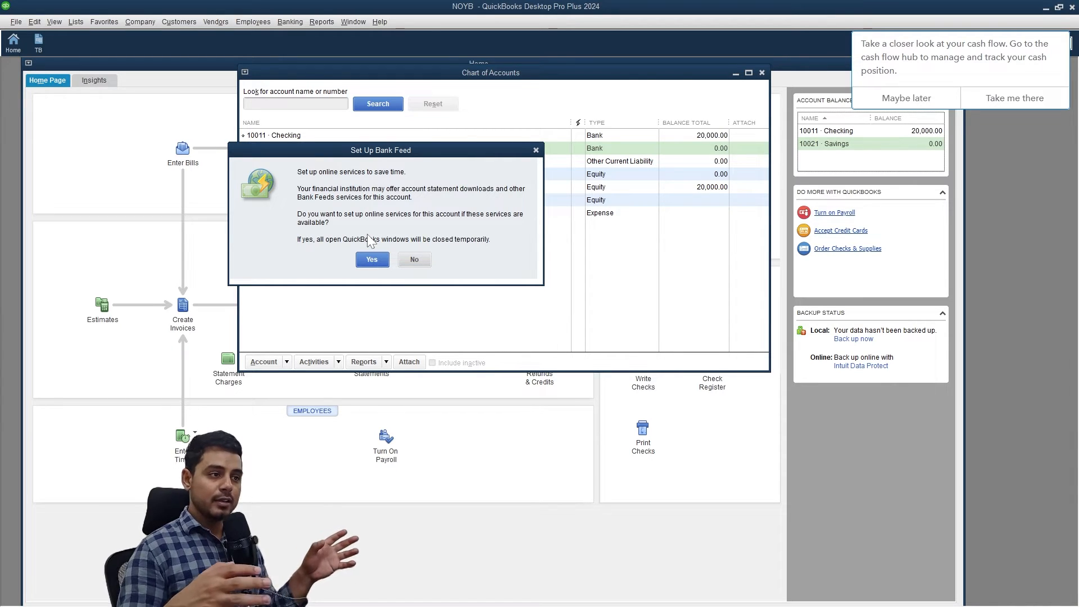
click(415, 260)
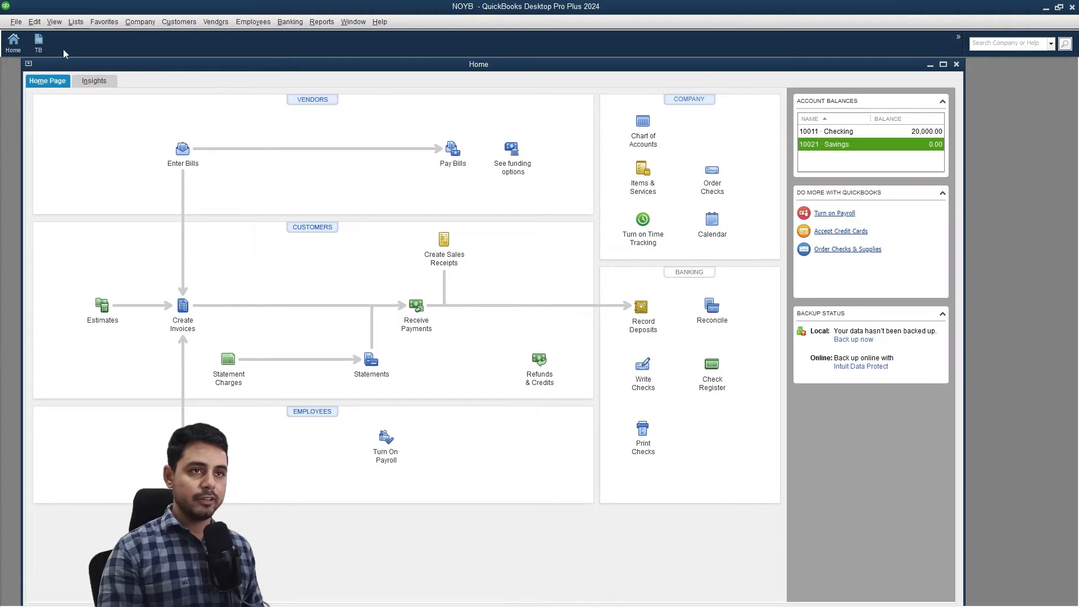
Create a local backup of the company file in a new QBD folder under D:\999 practice.
click(16, 23)
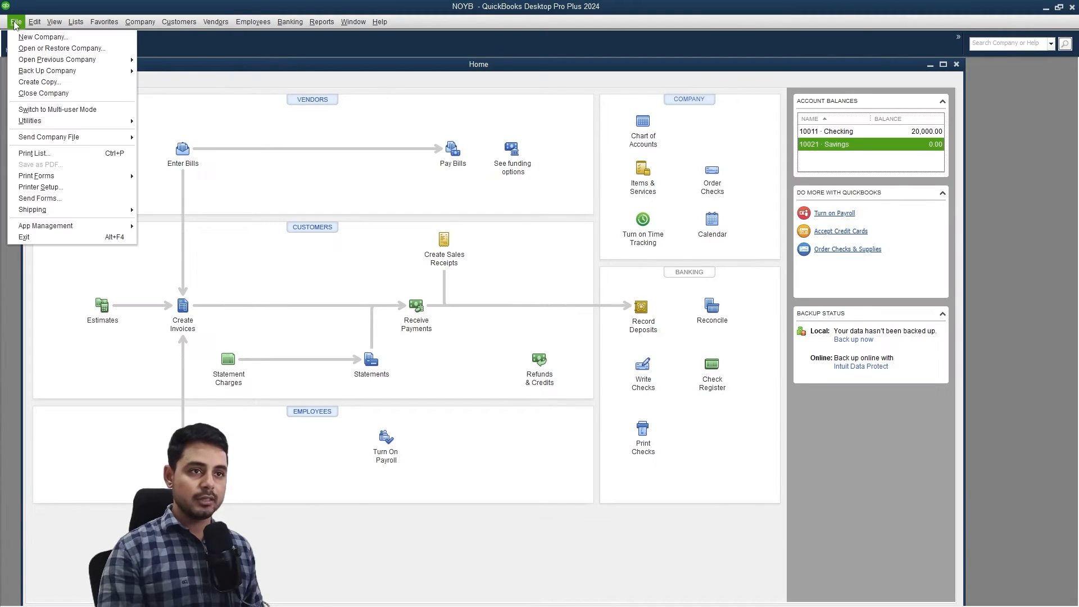
mouse_move(124, 71)
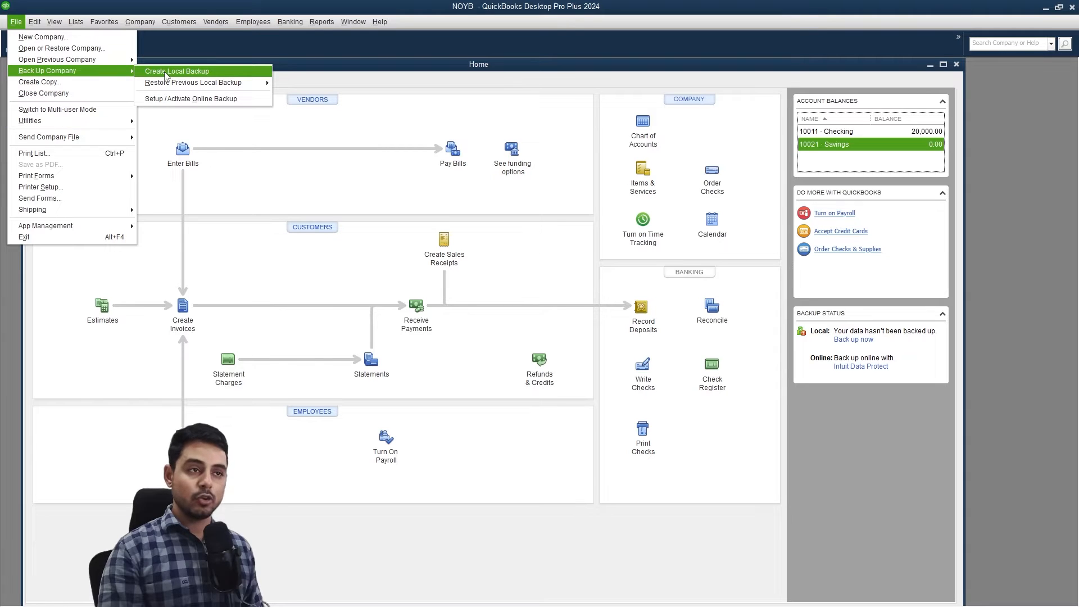
click(166, 72)
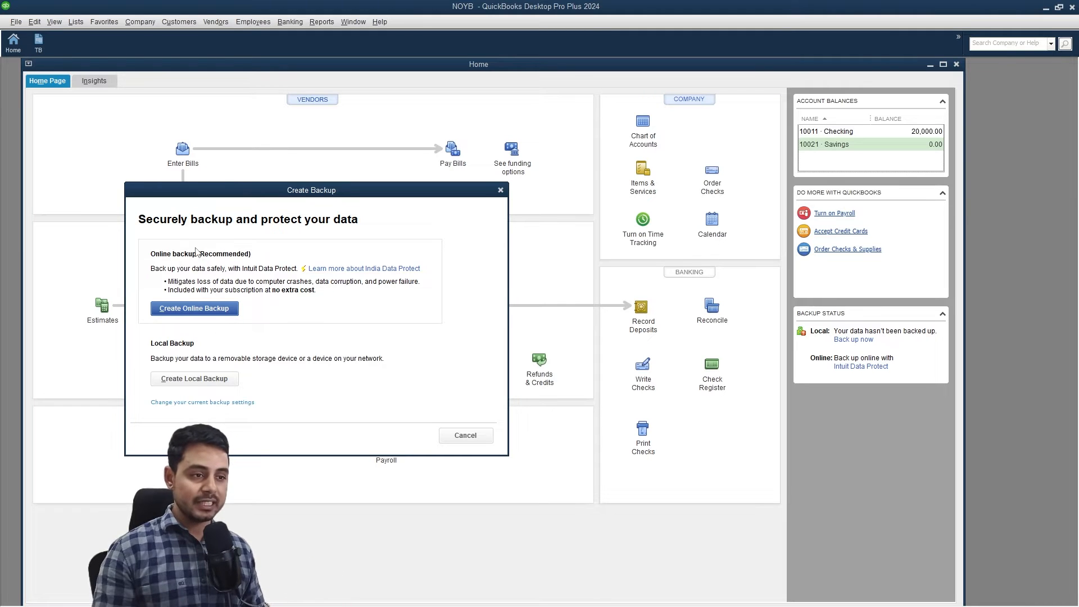
click(200, 378)
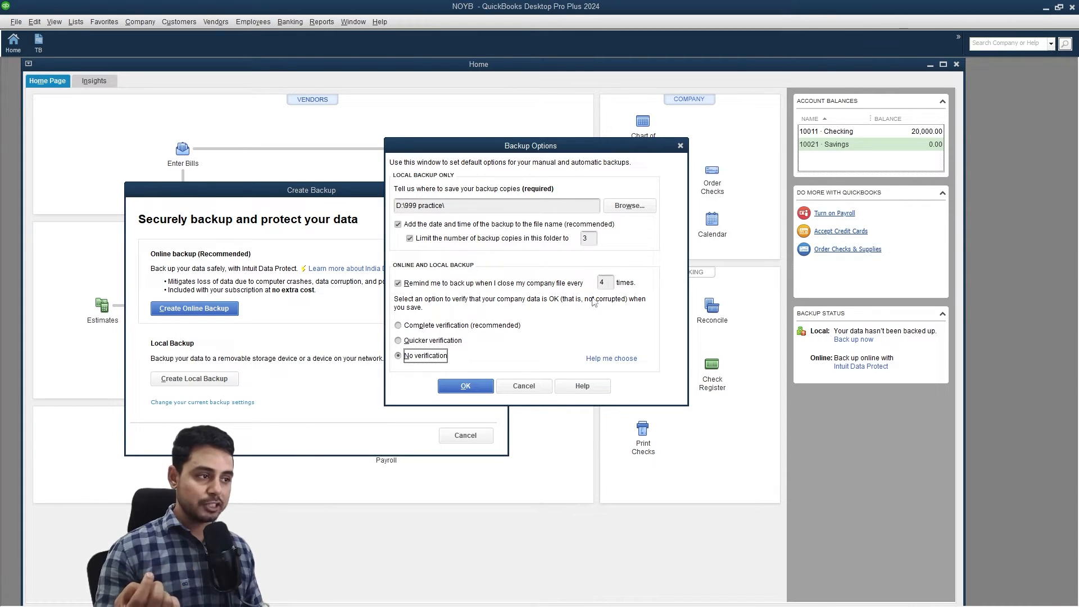
key(Return)
click(233, 441)
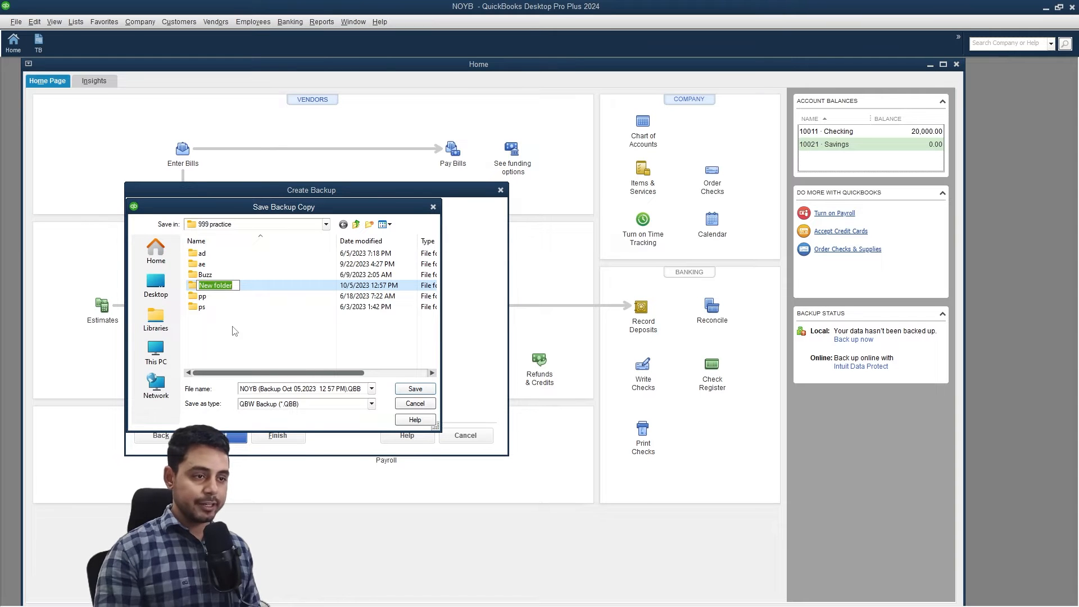
click(416, 389)
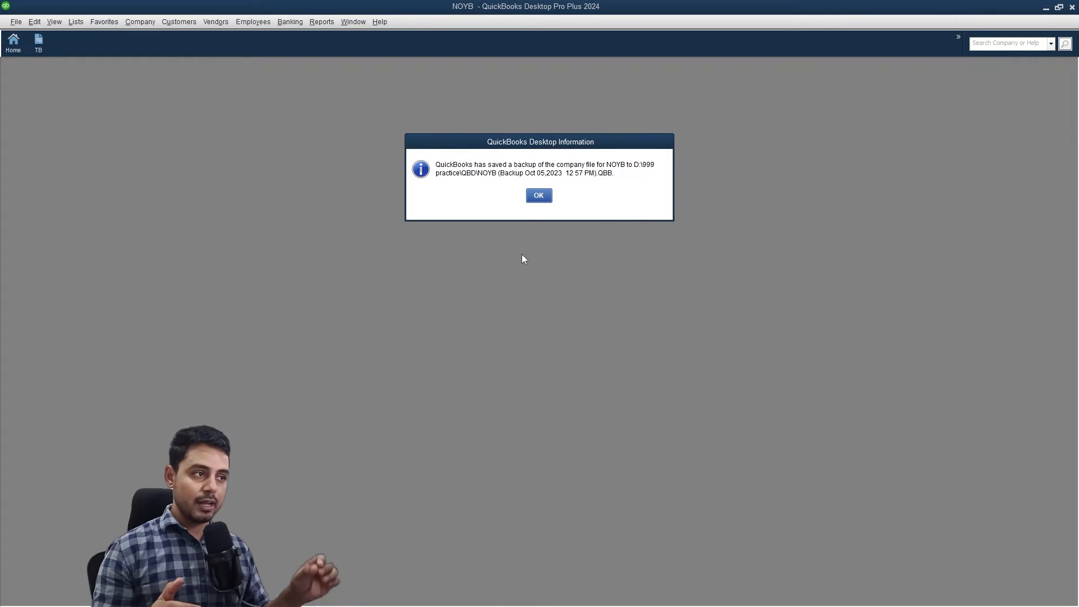
Browse File Explorer to TitanDB (D:)\999 practice to confirm the NOYB .QBB backup.
click(538, 195)
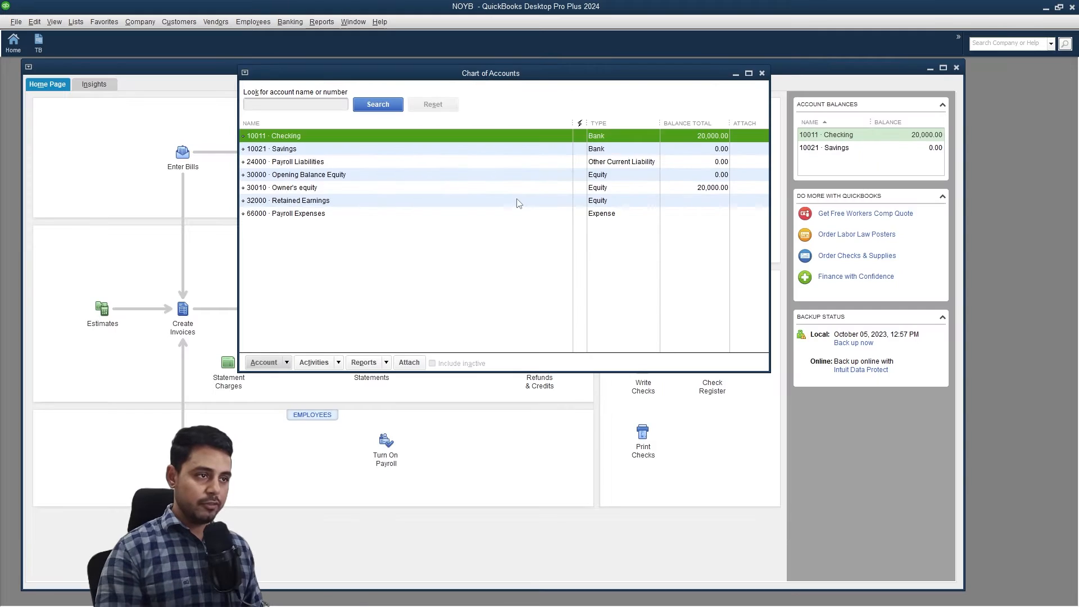
key(super+e)
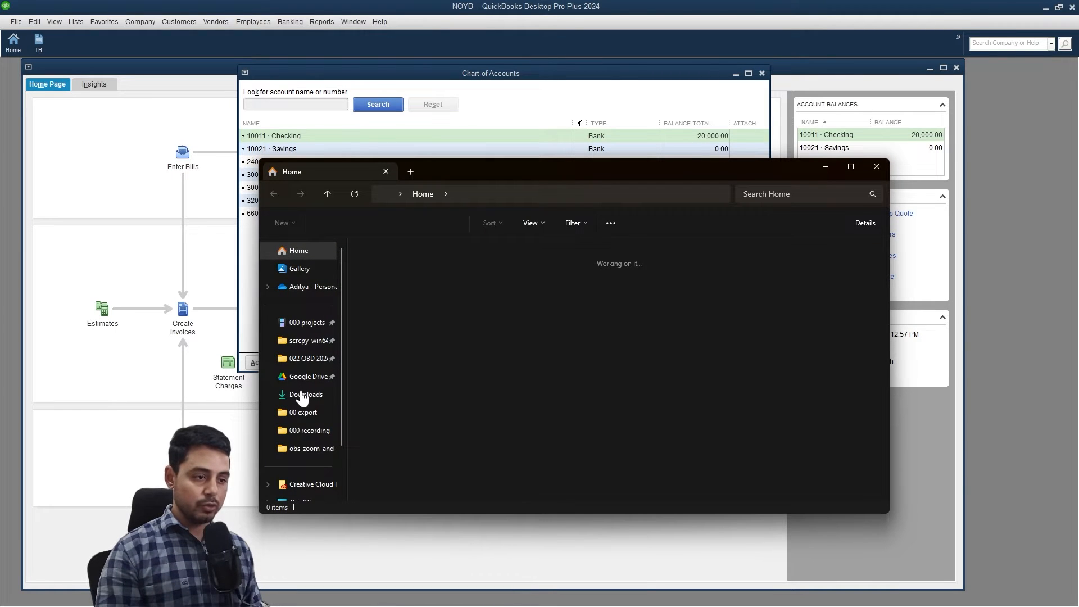
scroll(281, 403, down, 1)
click(304, 445)
double_click(599, 278)
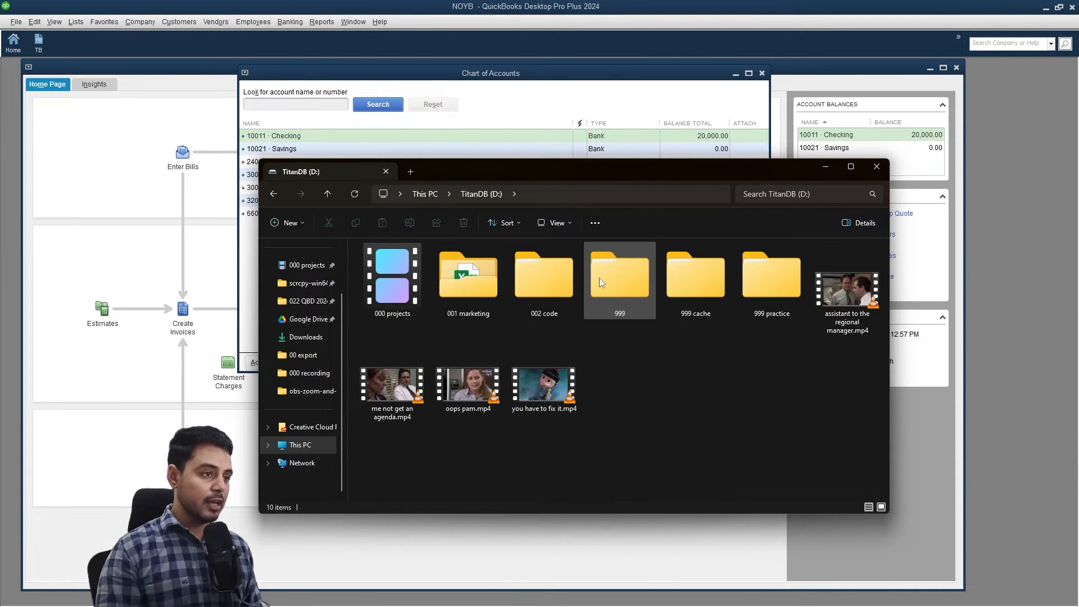
double_click(597, 278)
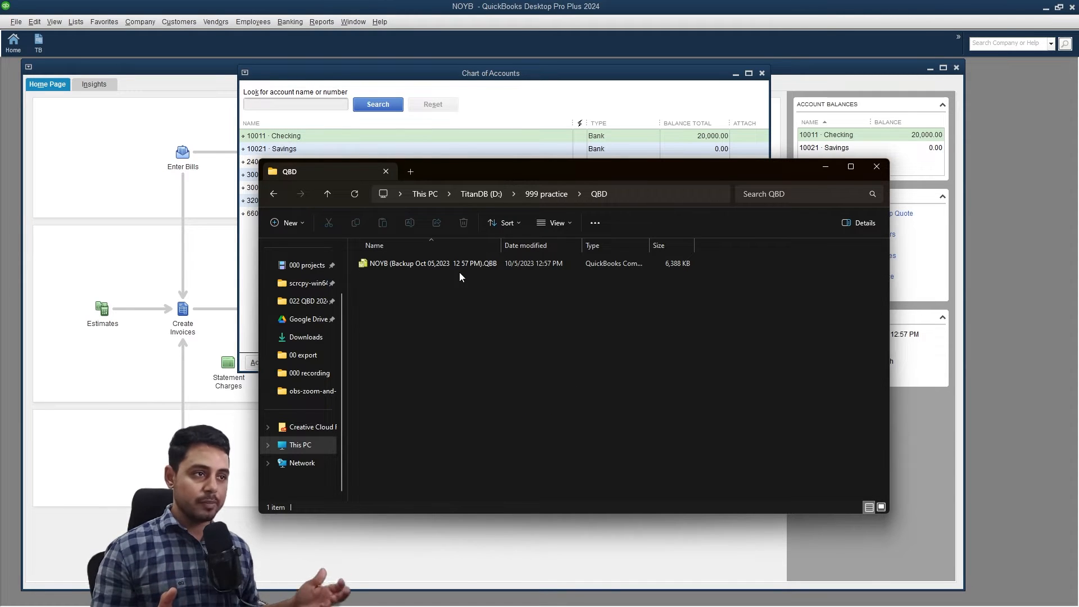
click(16, 23)
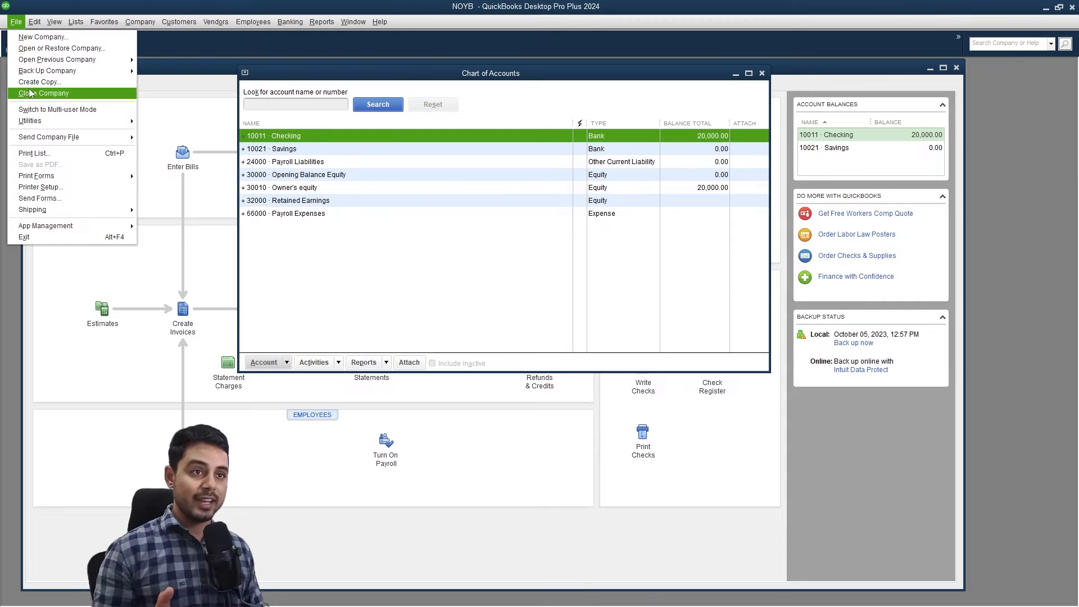
mouse_move(101, 74)
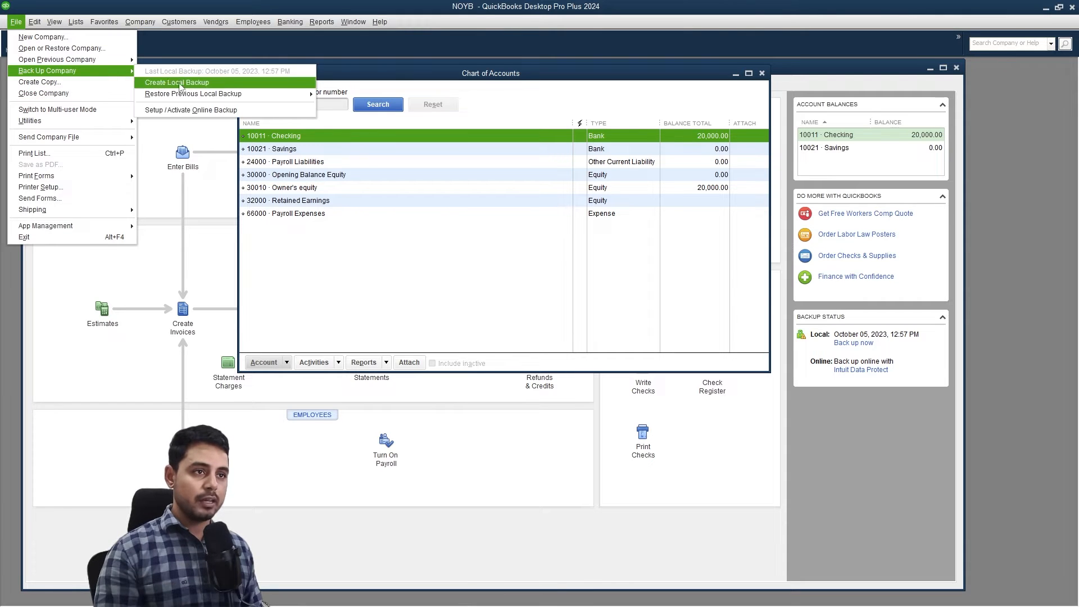
mouse_move(183, 96)
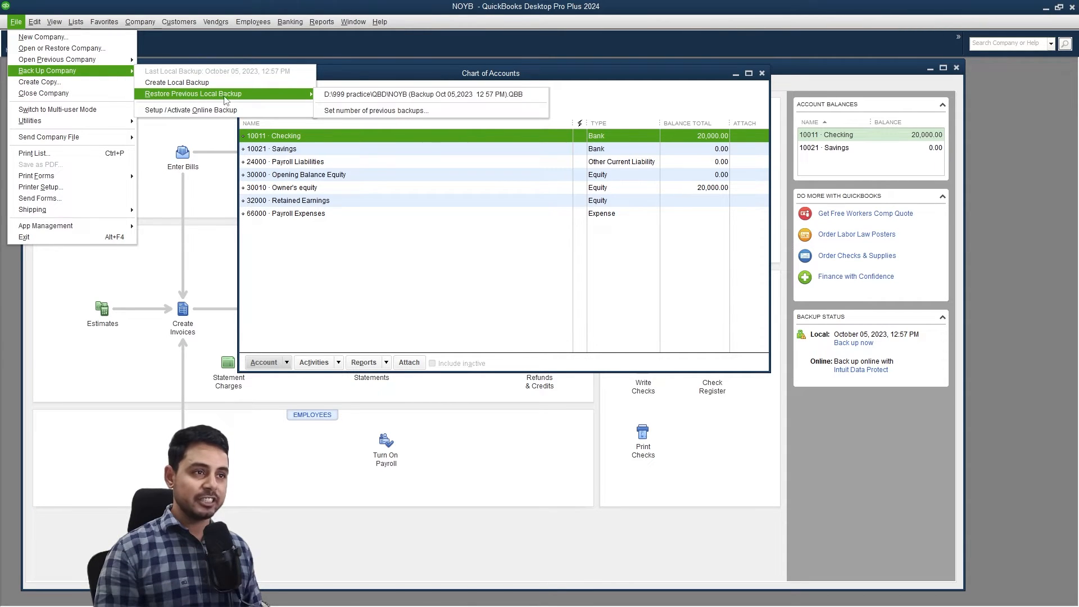
click(349, 99)
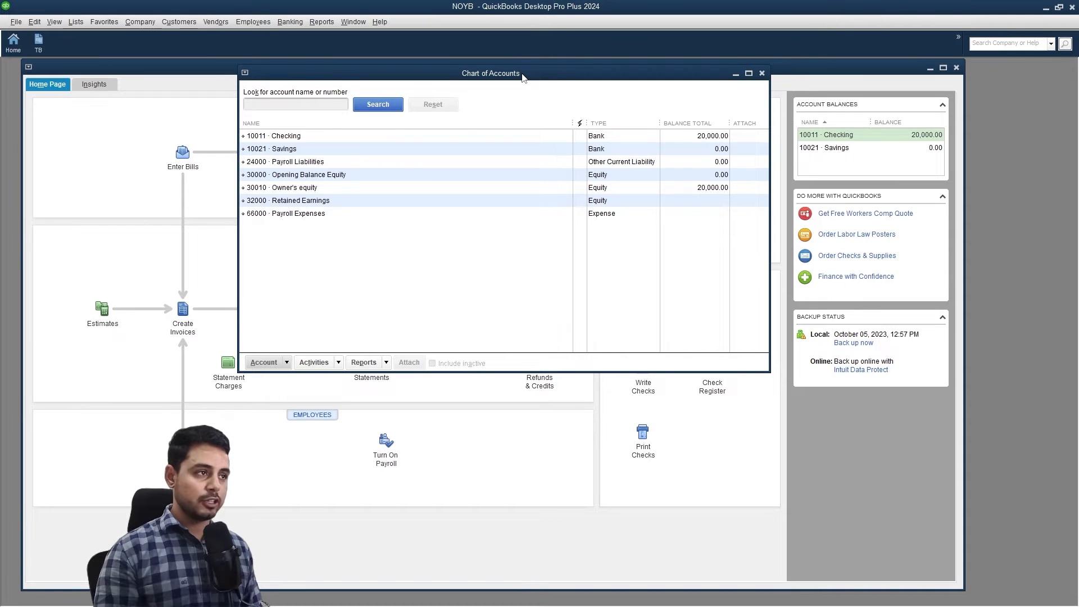
drag(522, 77, 482, 78)
Delete the 24000 Payroll Liabilities account from the chart of accounts.
click(265, 223)
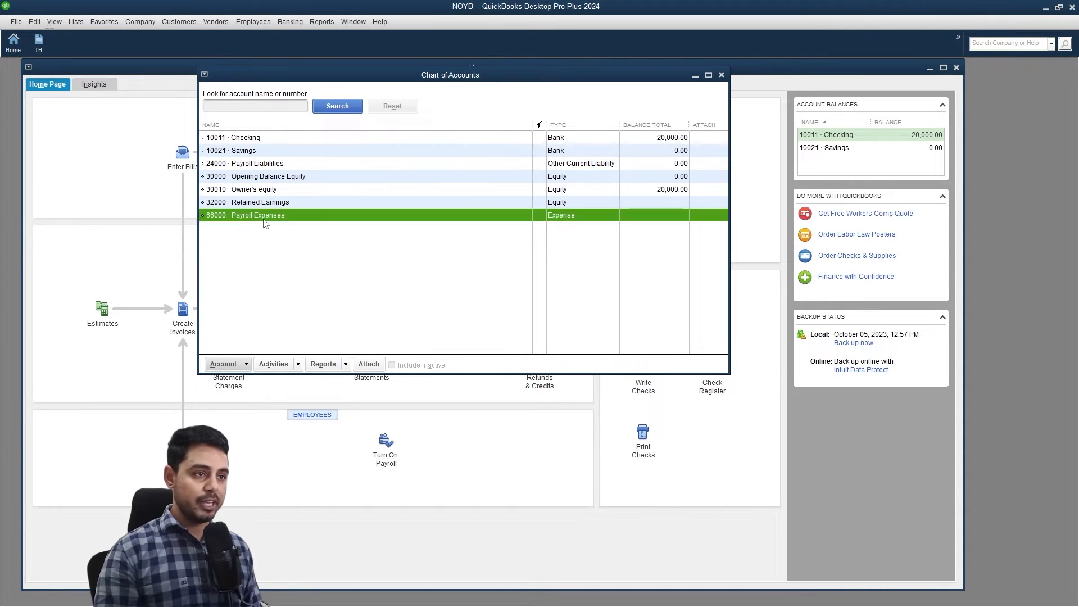
click(283, 167)
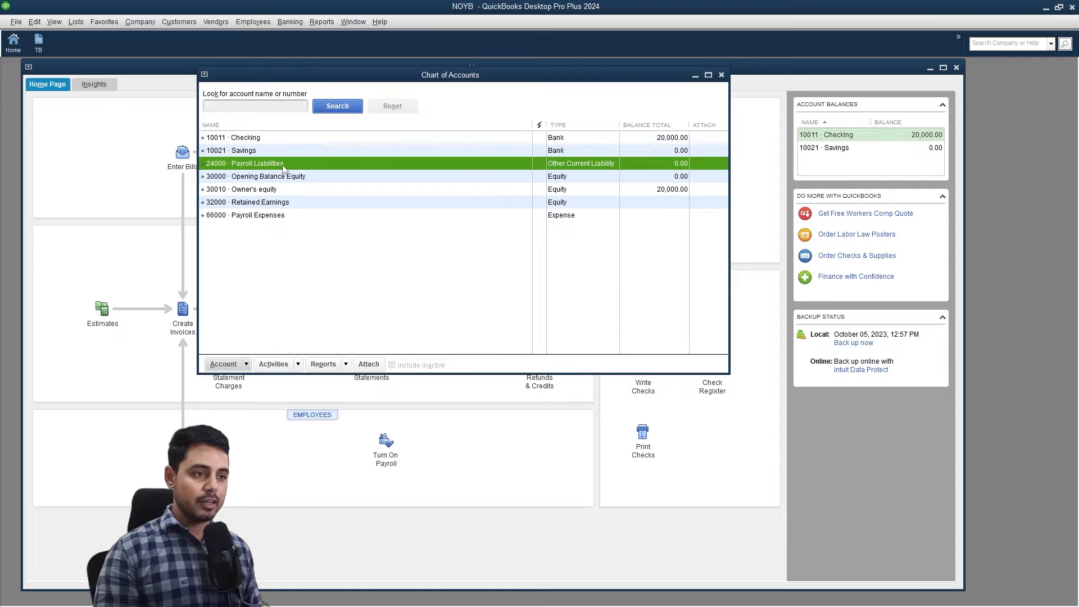
click(246, 365)
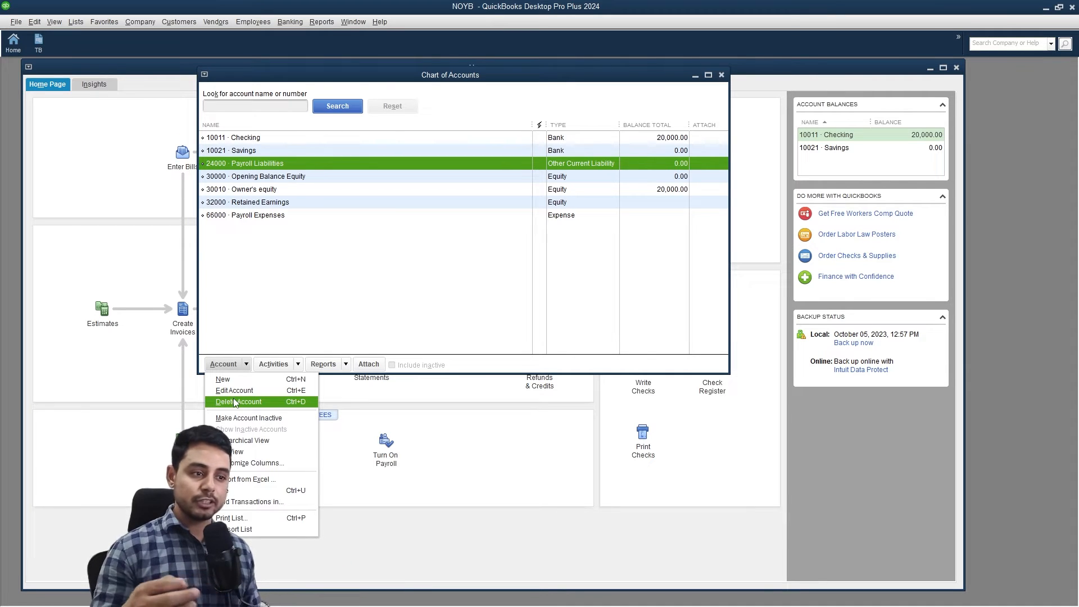
click(238, 418)
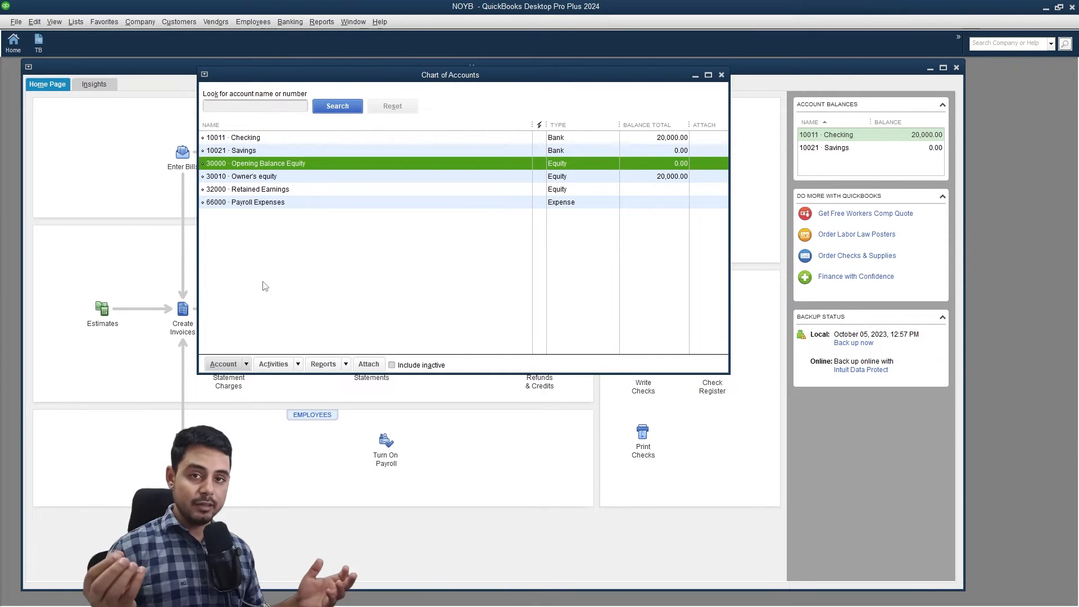
Delete the 66000 Payroll Expenses account the same way.
click(322, 312)
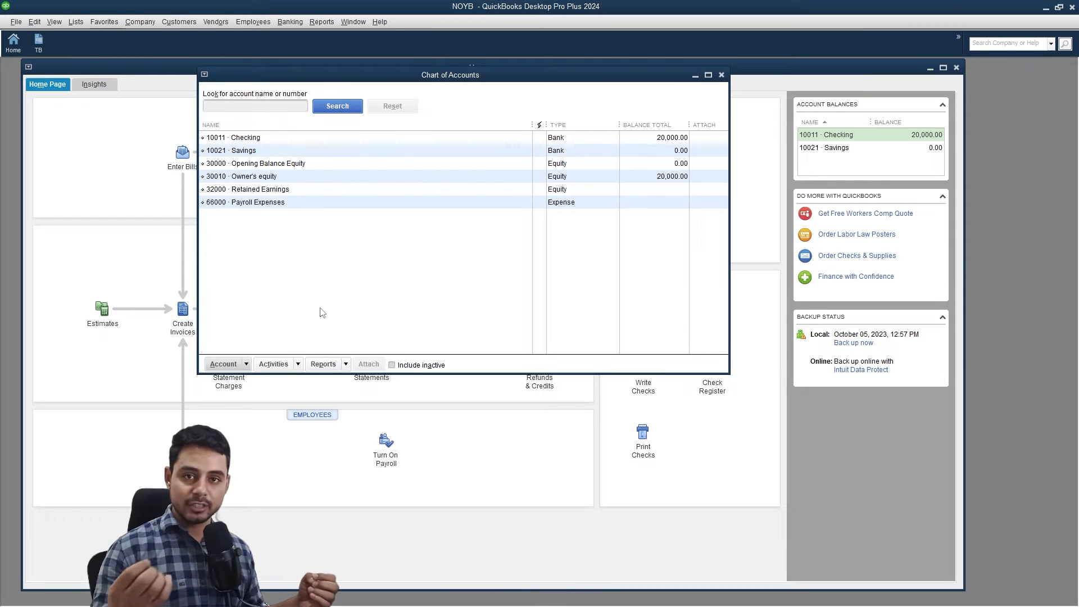
click(299, 206)
click(246, 367)
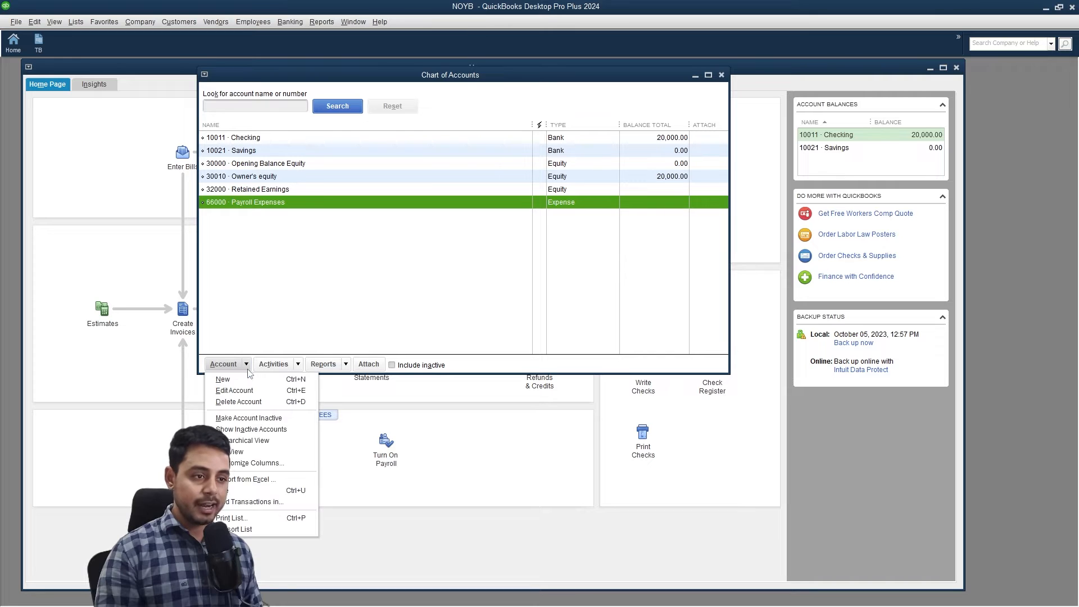
click(250, 417)
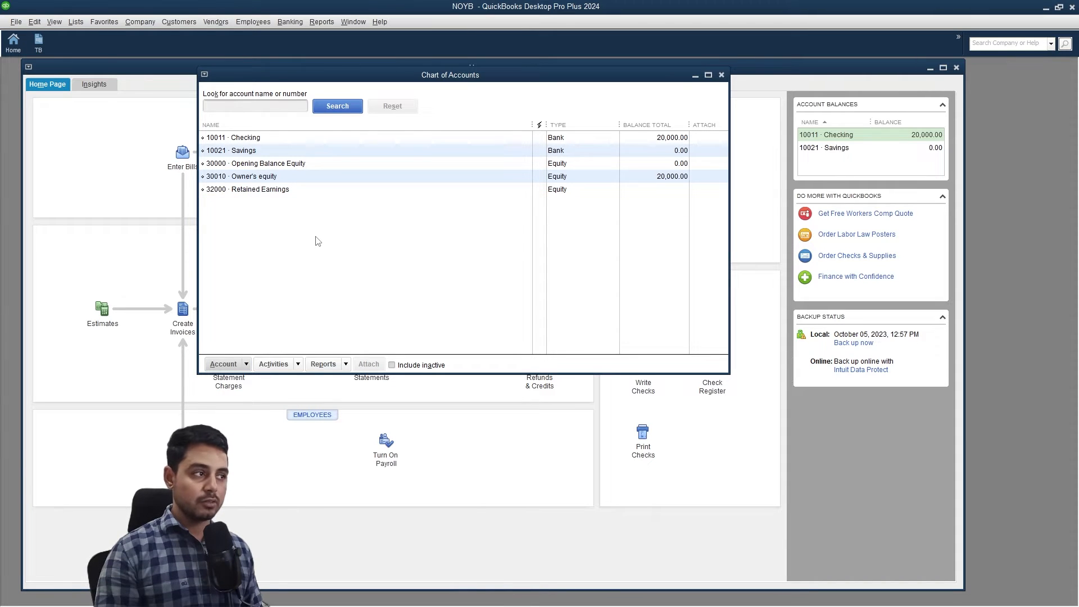
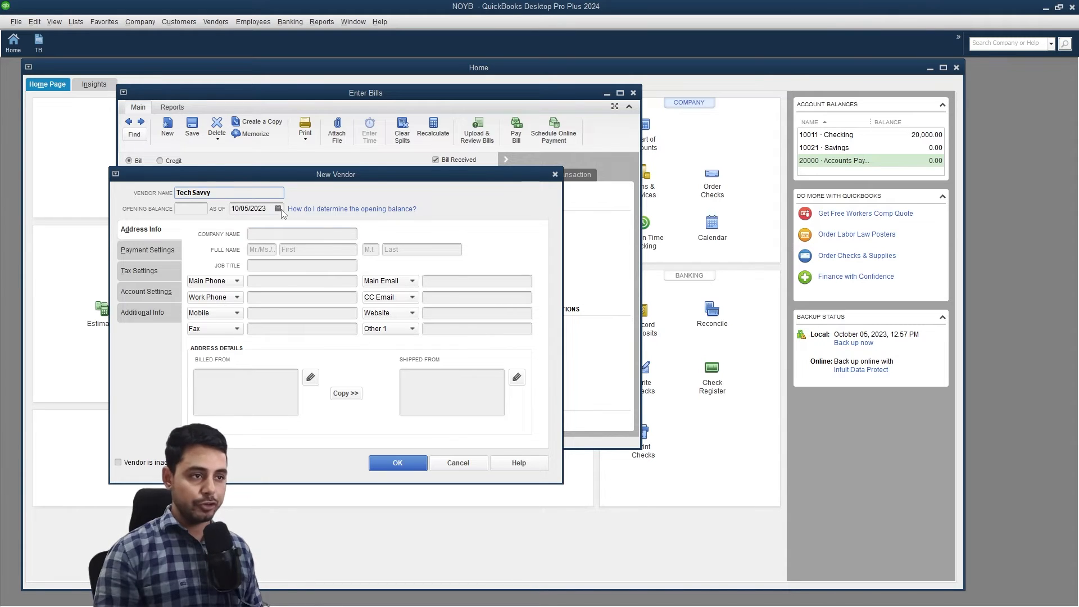
Enter company name TechSavvy and the main phone number, and set payment terms to Net 30.
click(279, 233)
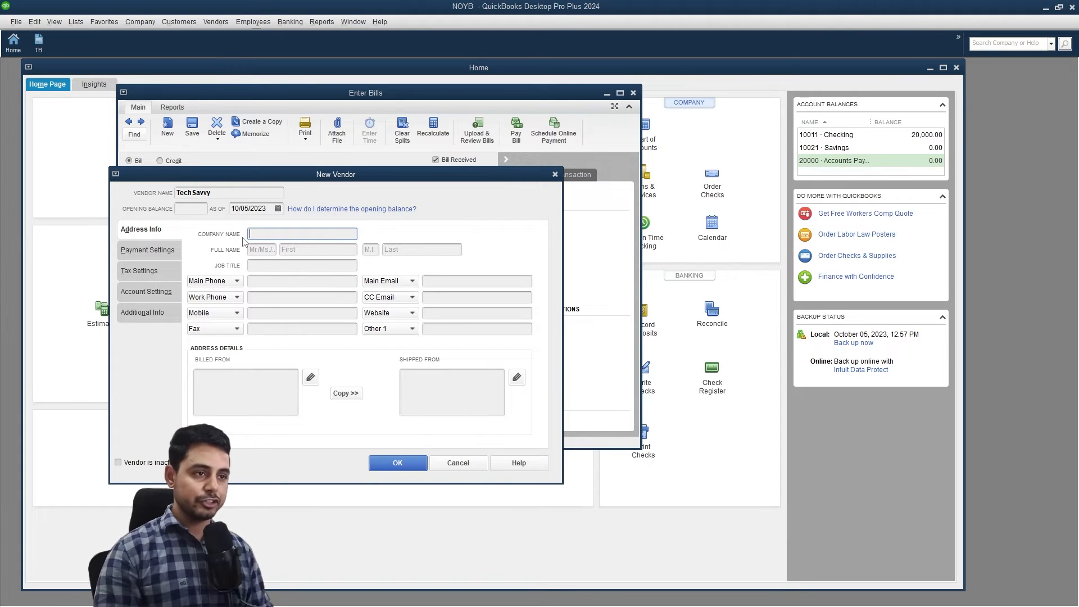
text(TechSavvy)
click(288, 281)
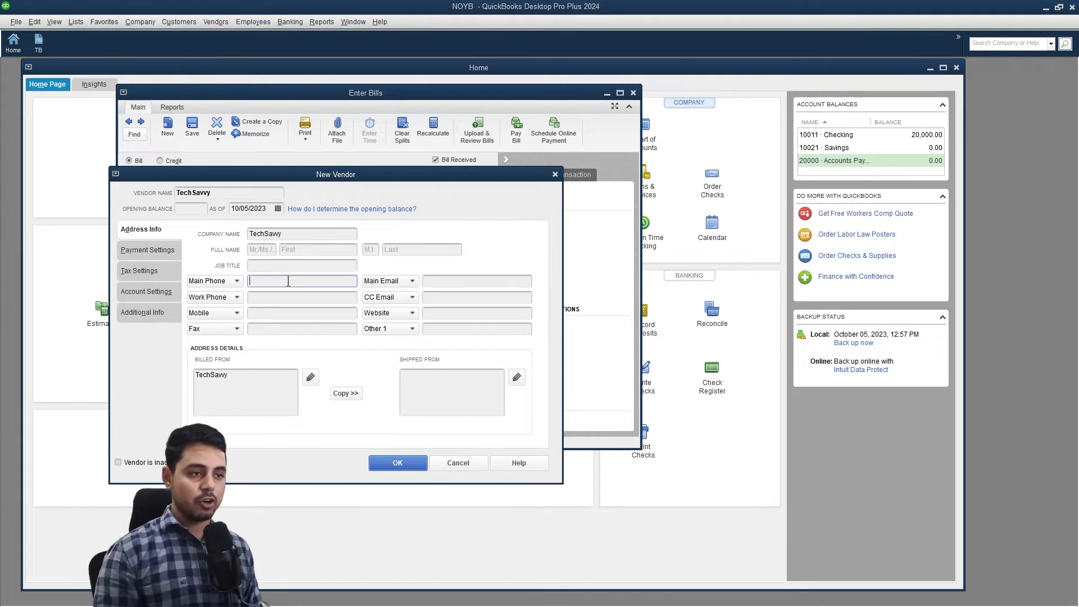
text(01234567890)
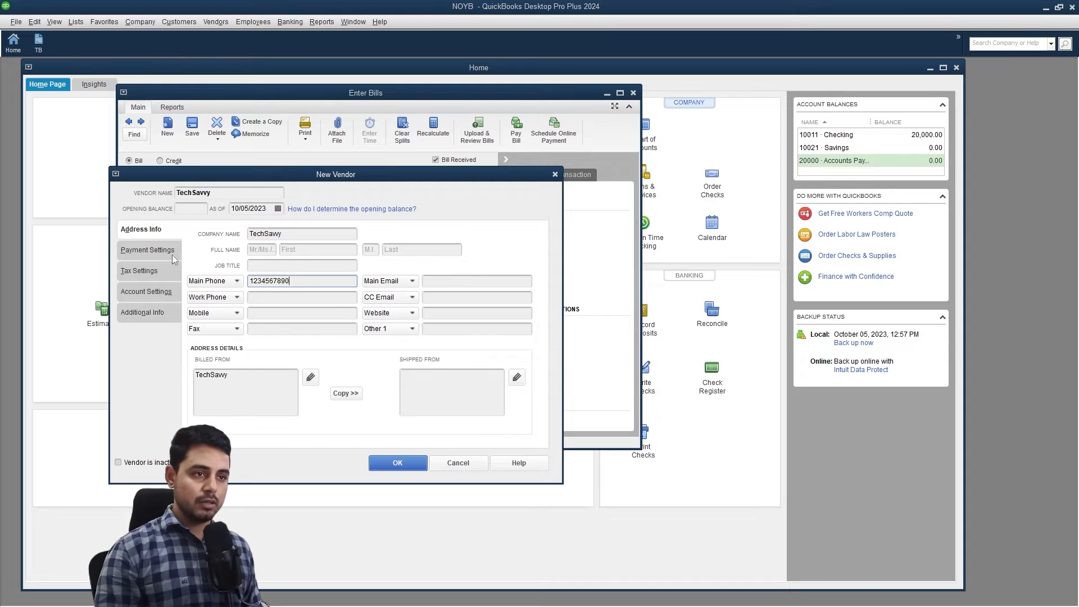
click(172, 255)
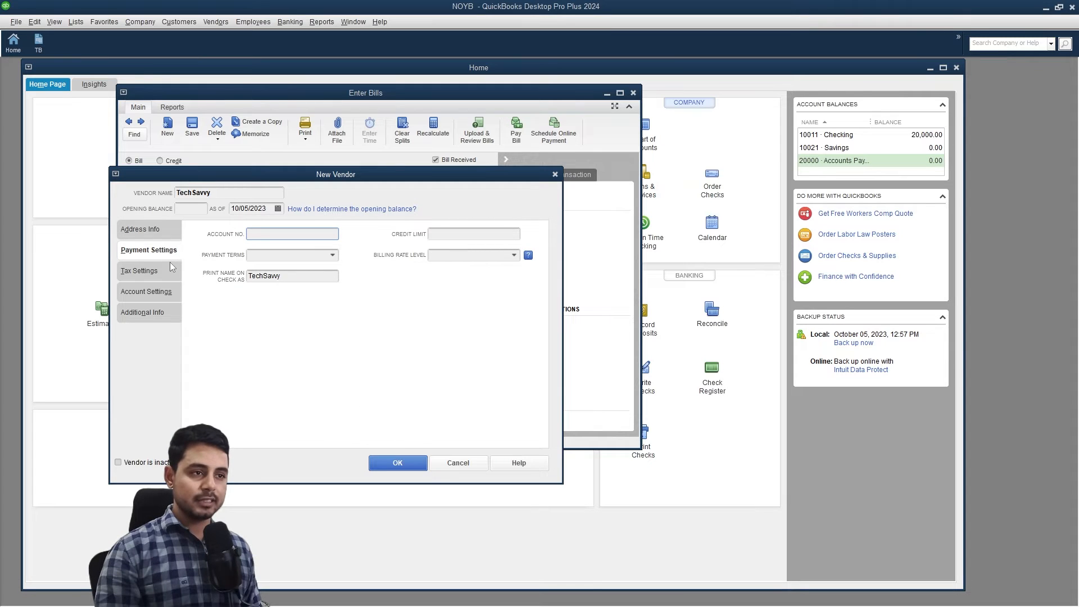
click(333, 255)
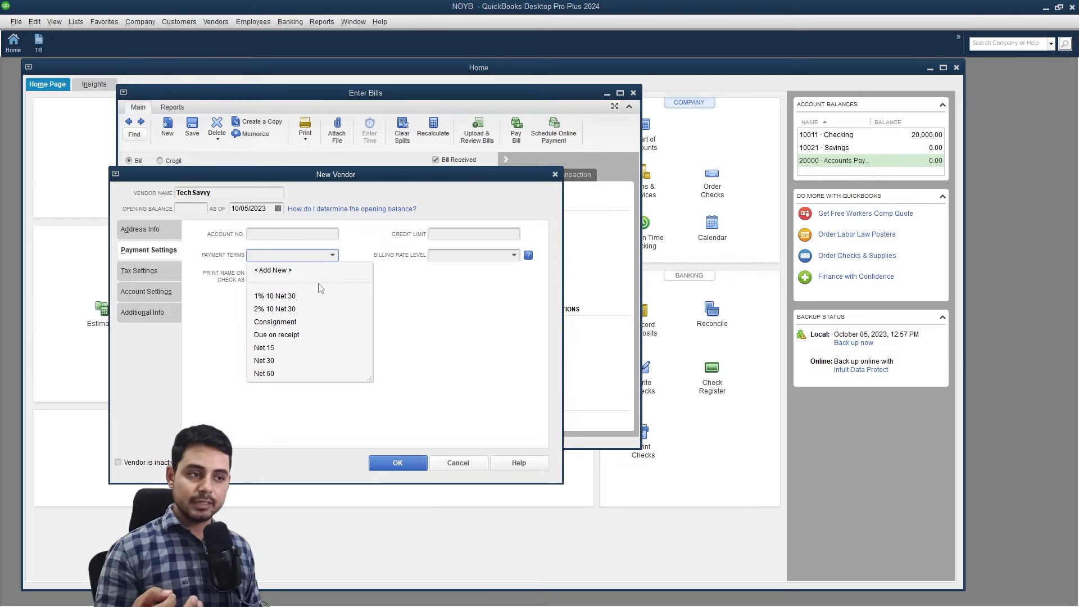
click(290, 363)
click(290, 363)
Prefill TechSavvy's bills with account 15001 · Computer equipment and save the vendor.
click(148, 271)
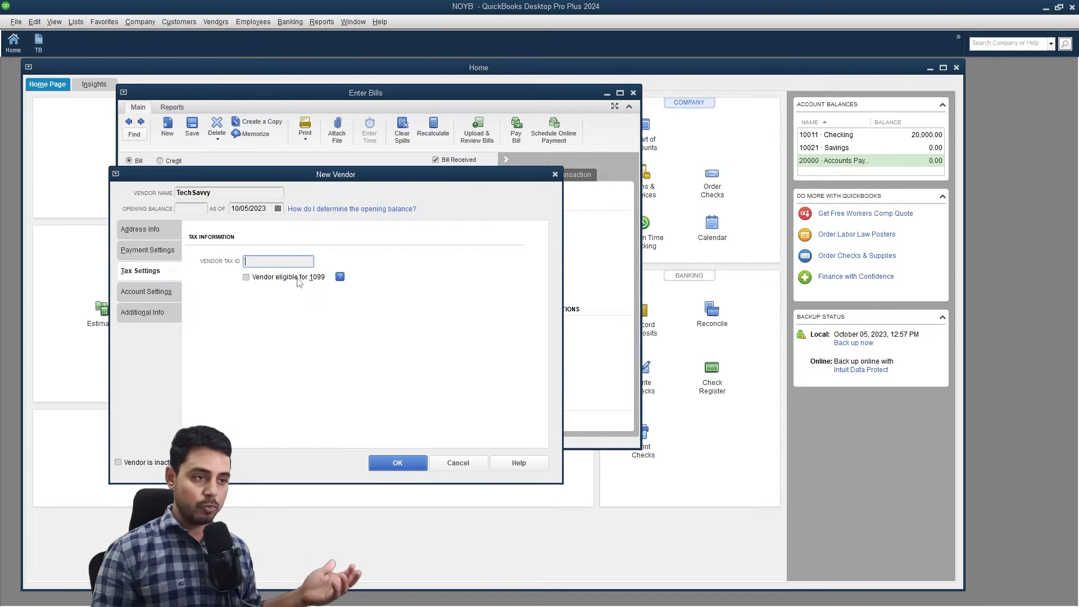
click(169, 291)
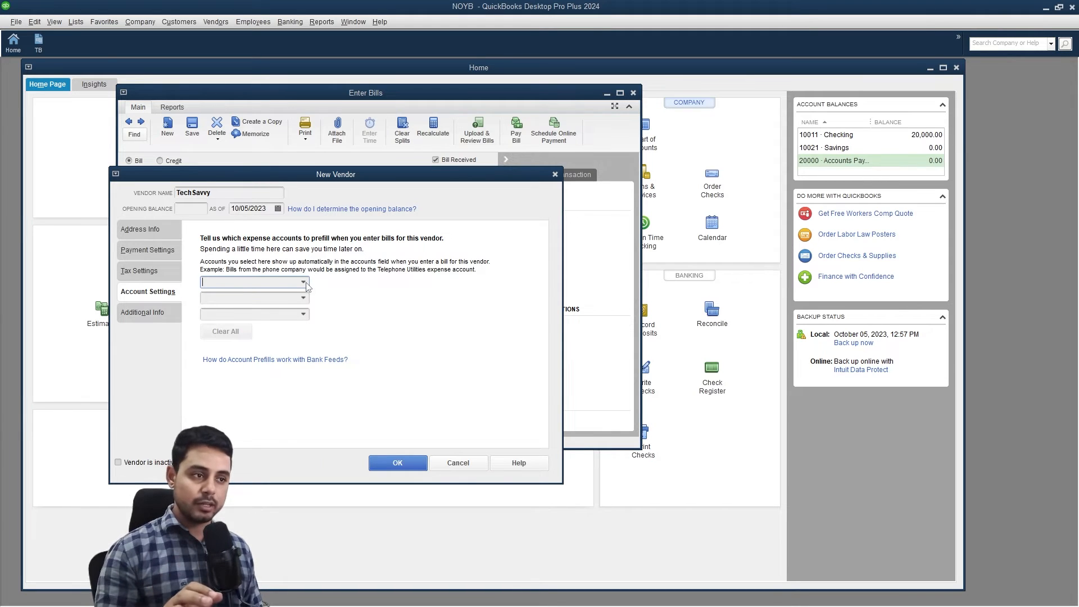
click(304, 282)
click(289, 349)
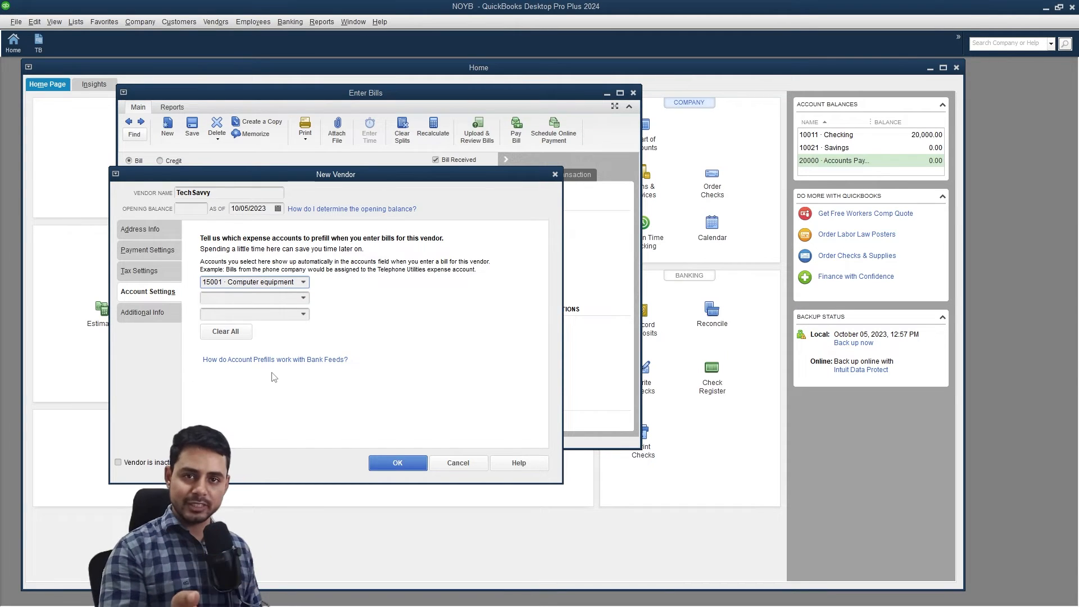
click(148, 312)
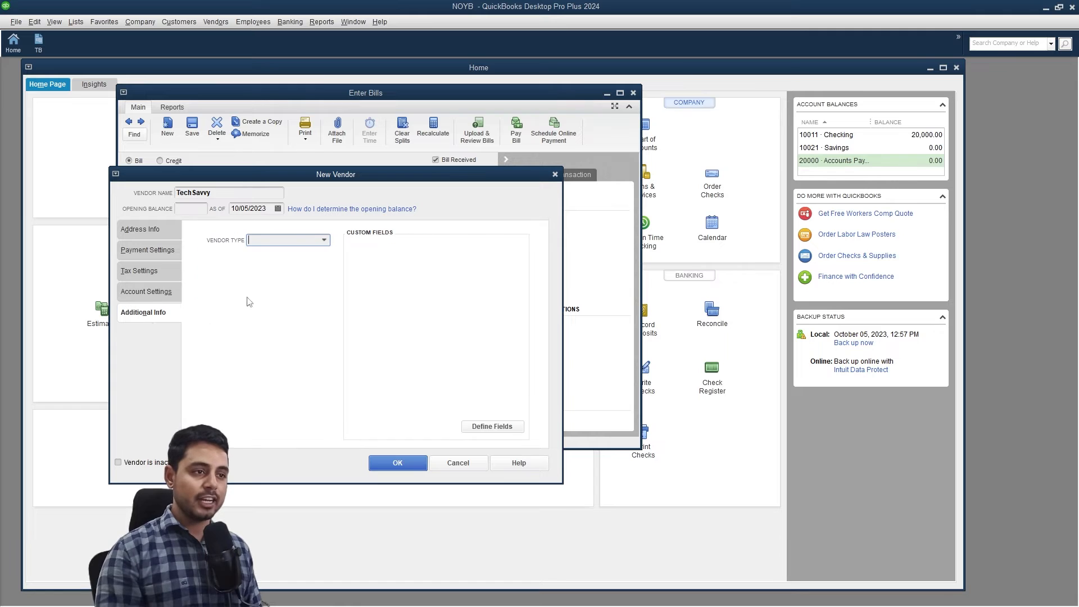
click(324, 240)
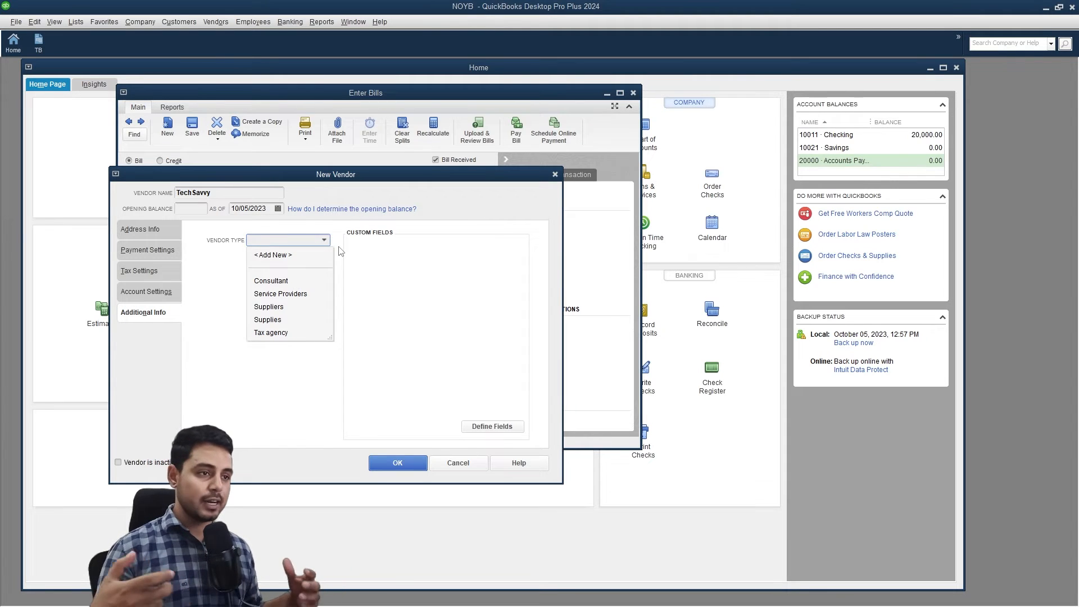
click(397, 463)
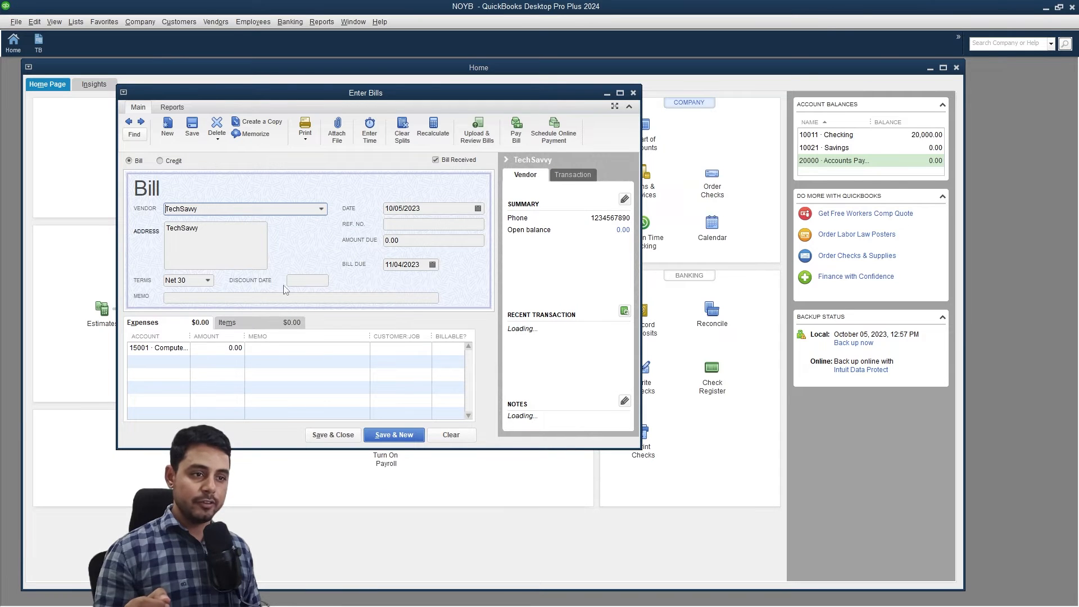
Keep 15001 · Computer equipment on the expense line and date the bill 04/01/2023.
click(159, 349)
click(184, 348)
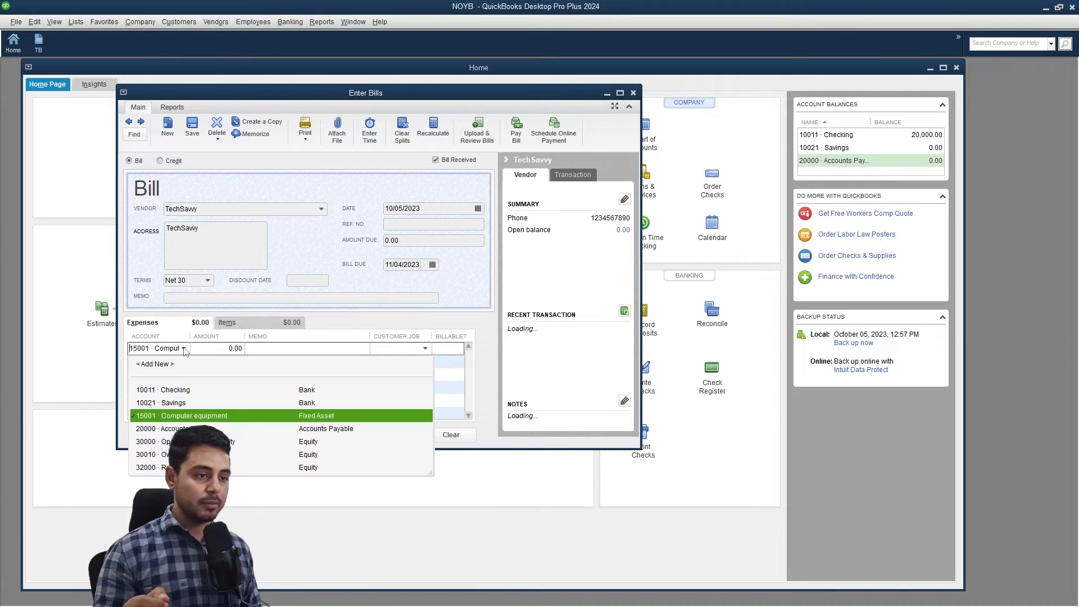
click(336, 349)
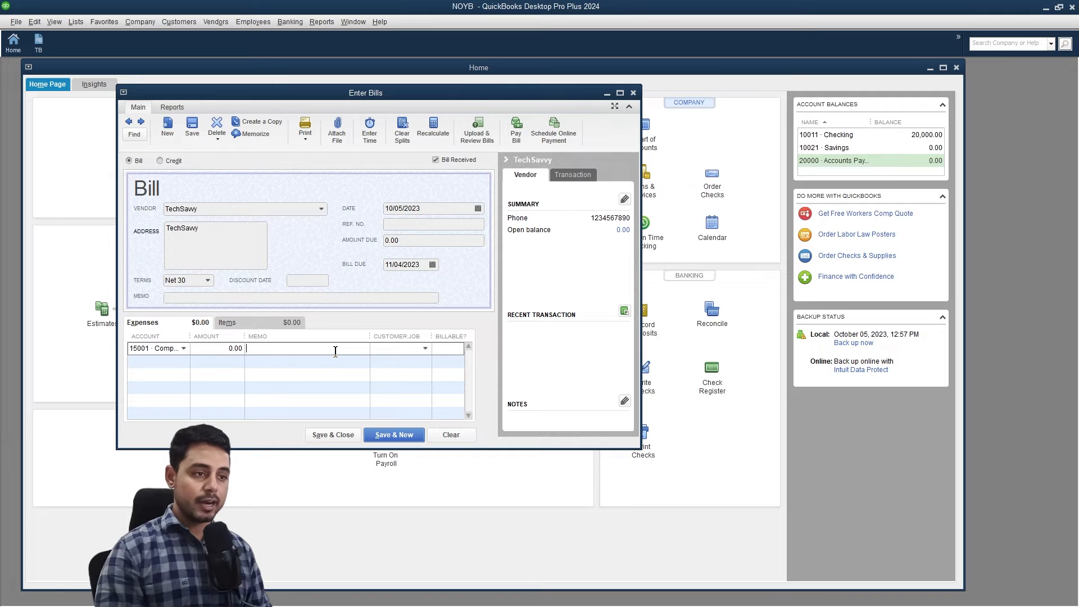
click(478, 208)
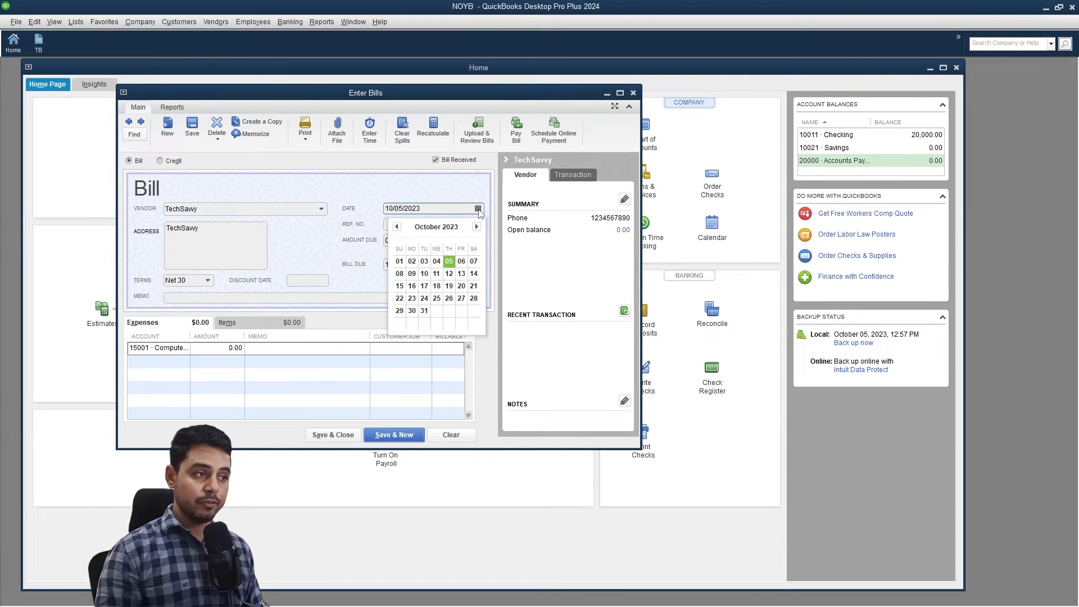
click(396, 227)
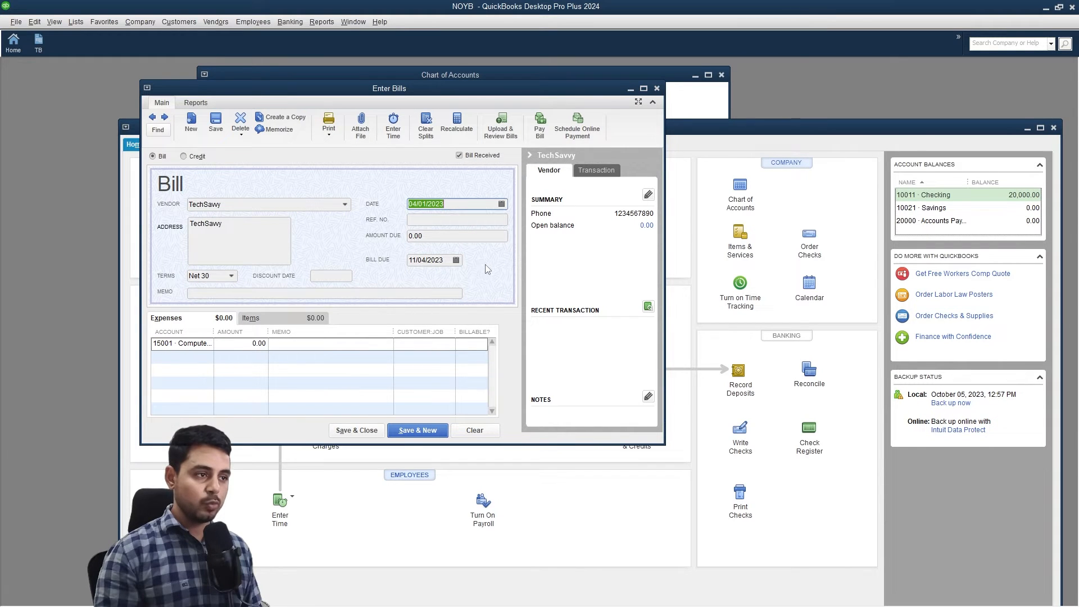
click(396, 349)
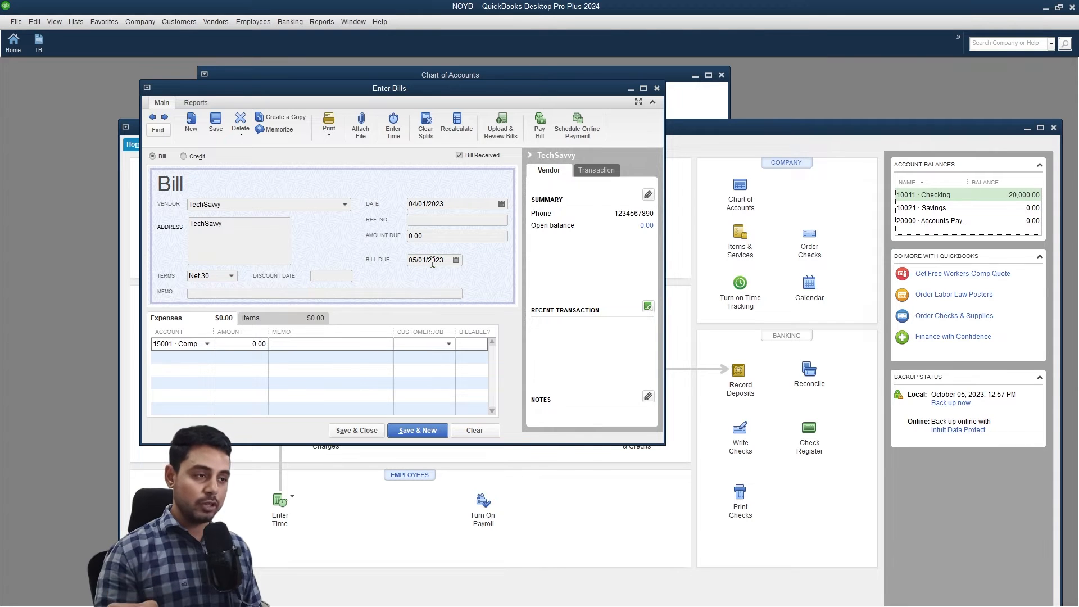
Add memo 'purchased supercomputer', enter 2,500.00 as the amount, and save the bill.
click(258, 292)
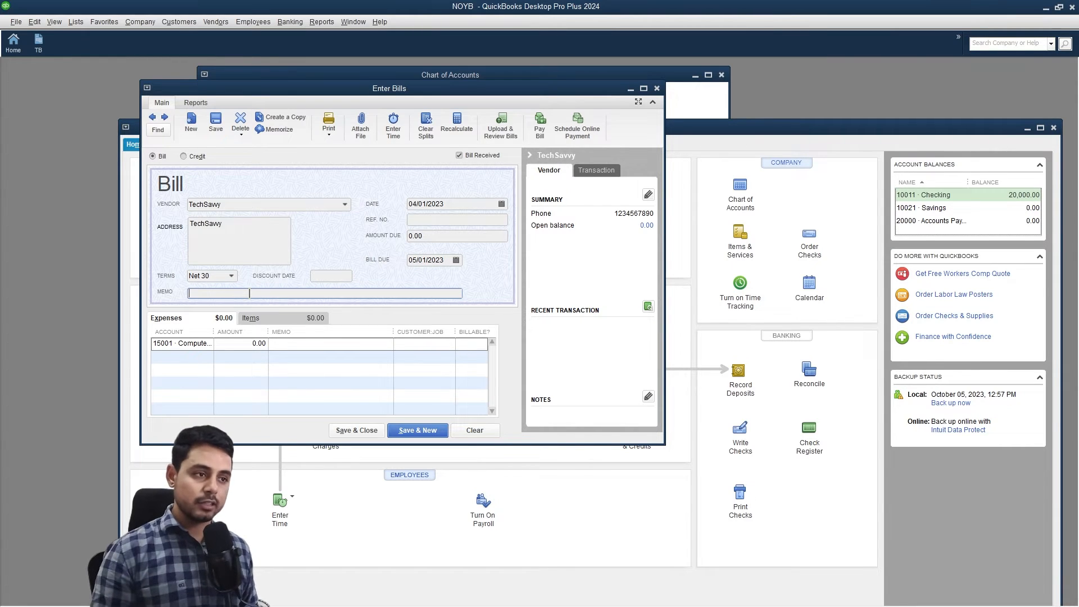
text(purchased supercomputer)
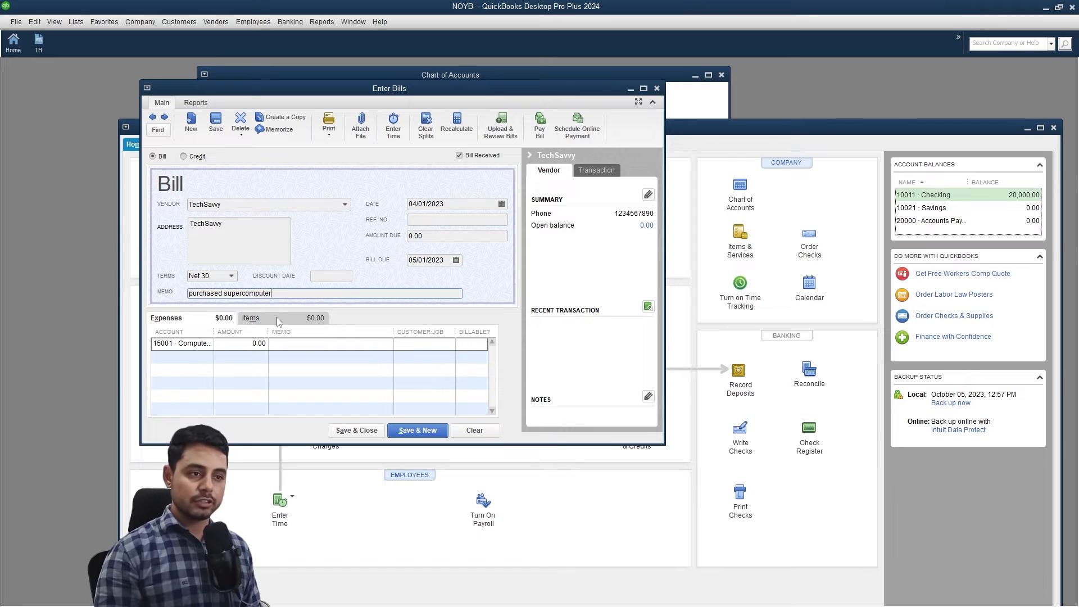
key(Tab)
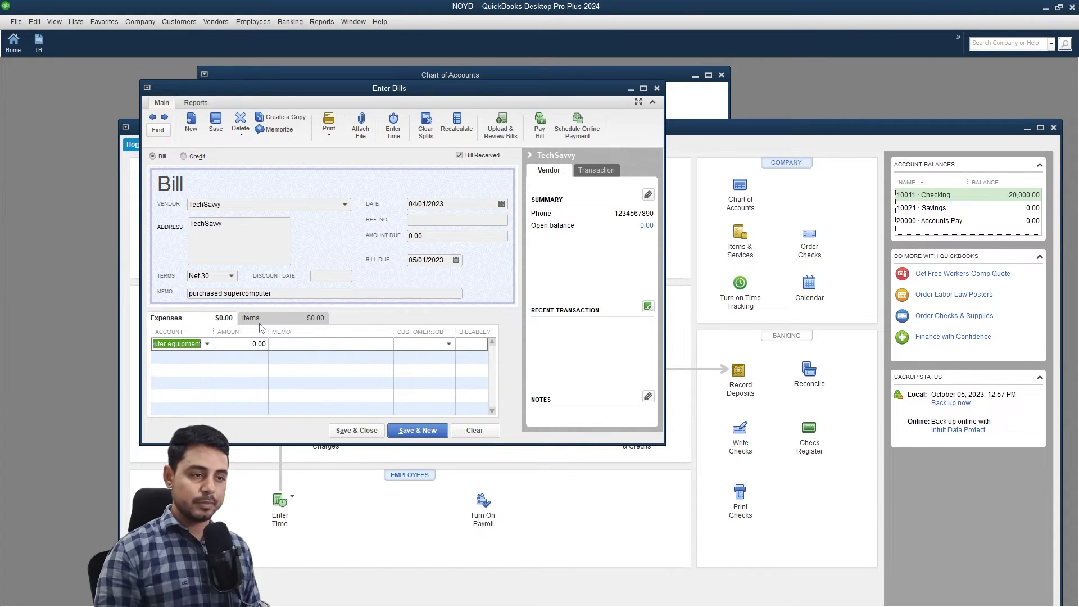
click(257, 322)
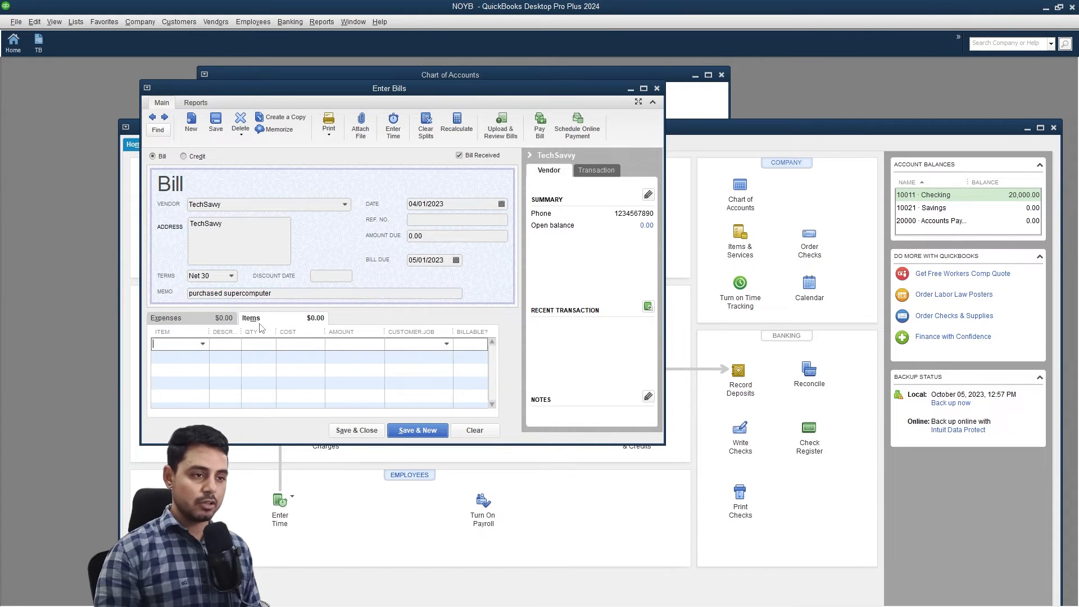
click(209, 323)
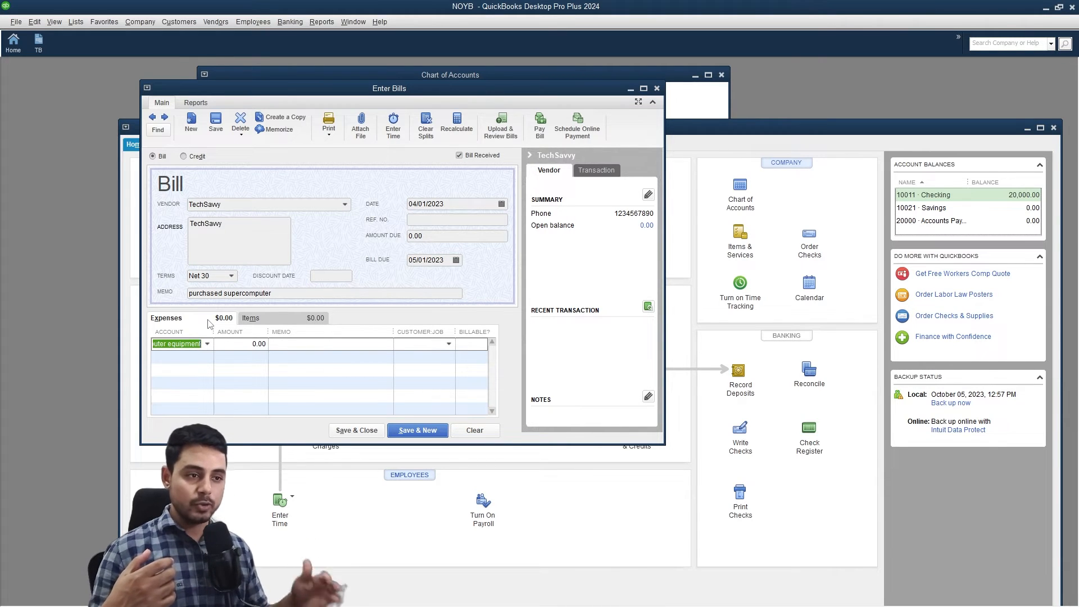
click(255, 344)
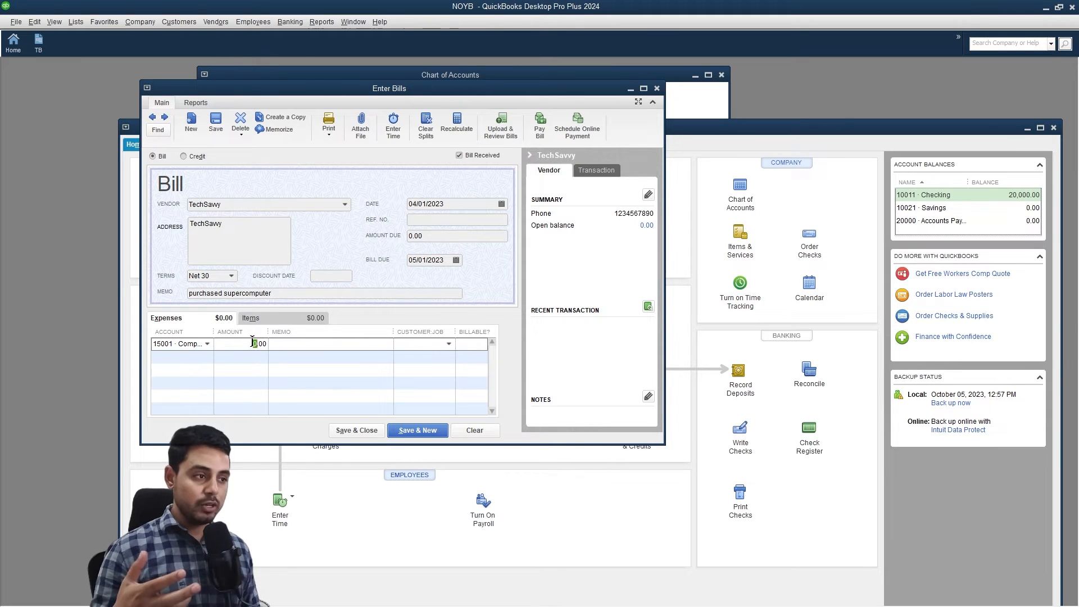
text(2)
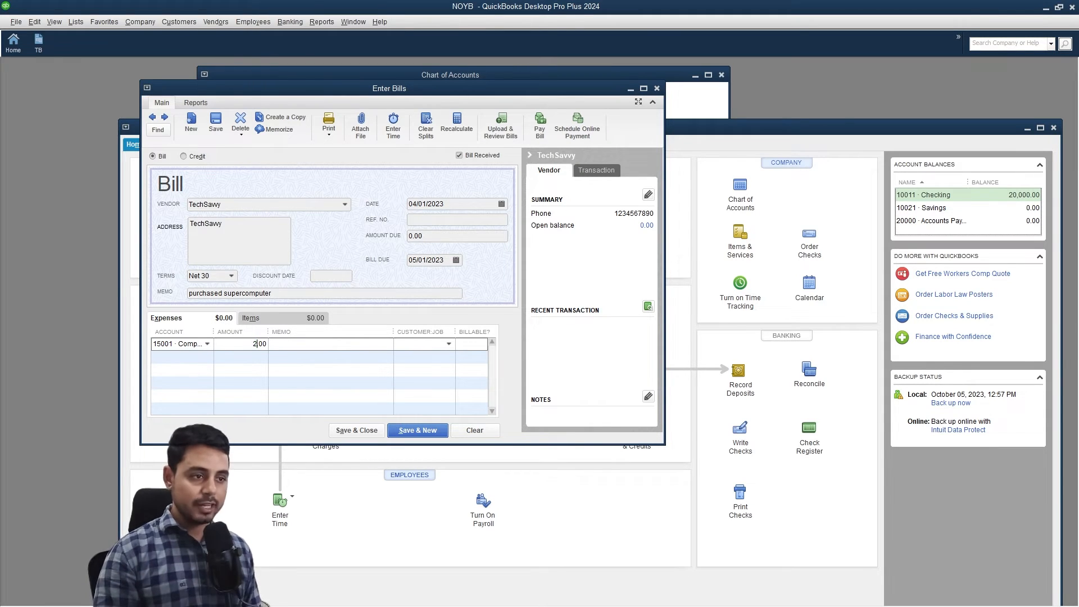
text(500)
click(341, 345)
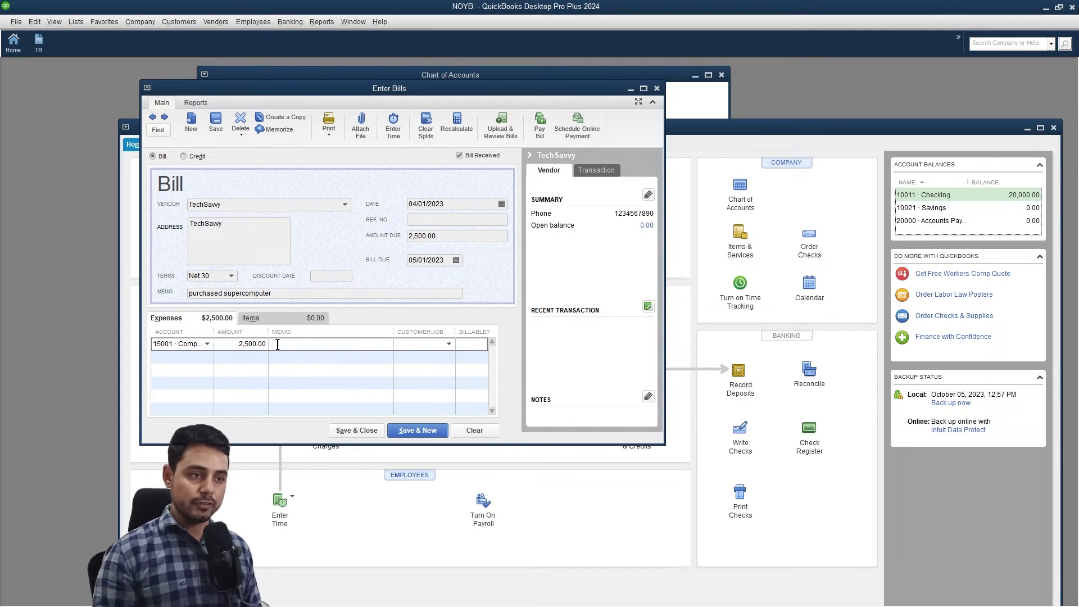
click(368, 433)
drag(574, 128, 501, 60)
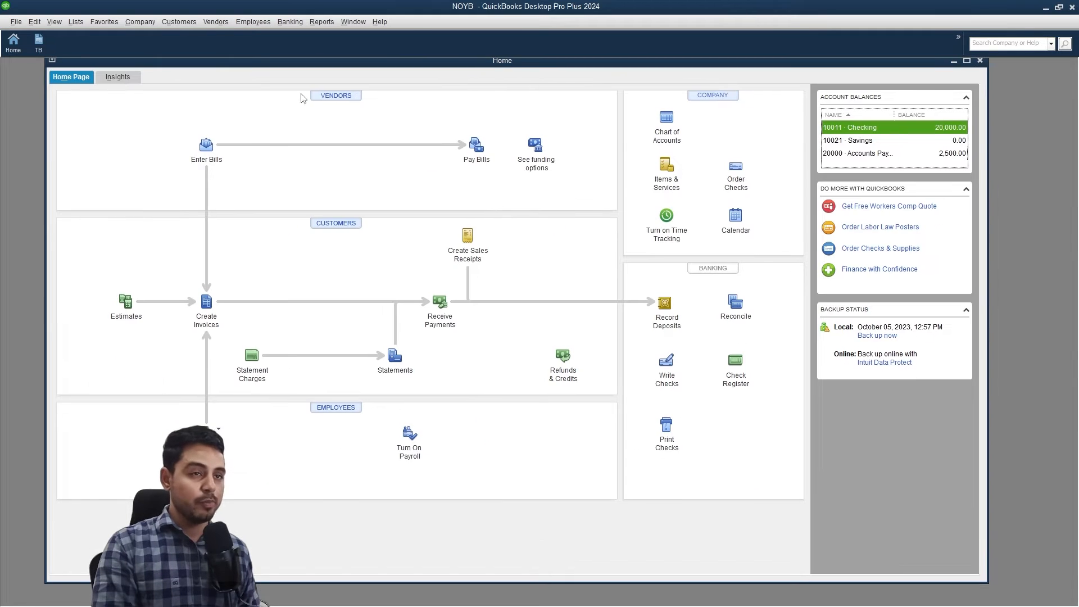
click(38, 42)
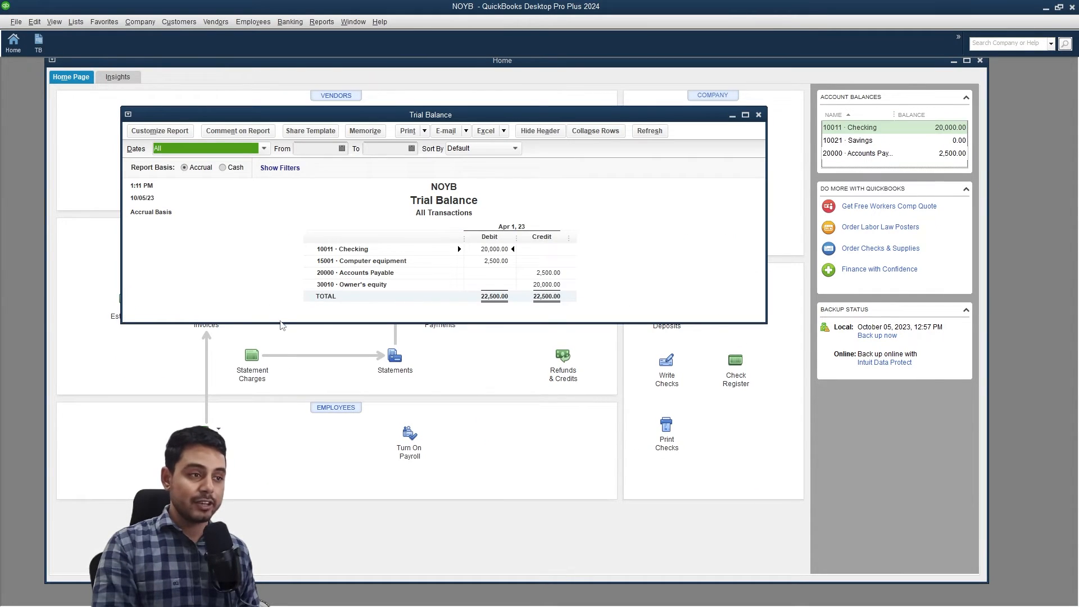
drag(280, 323, 270, 401)
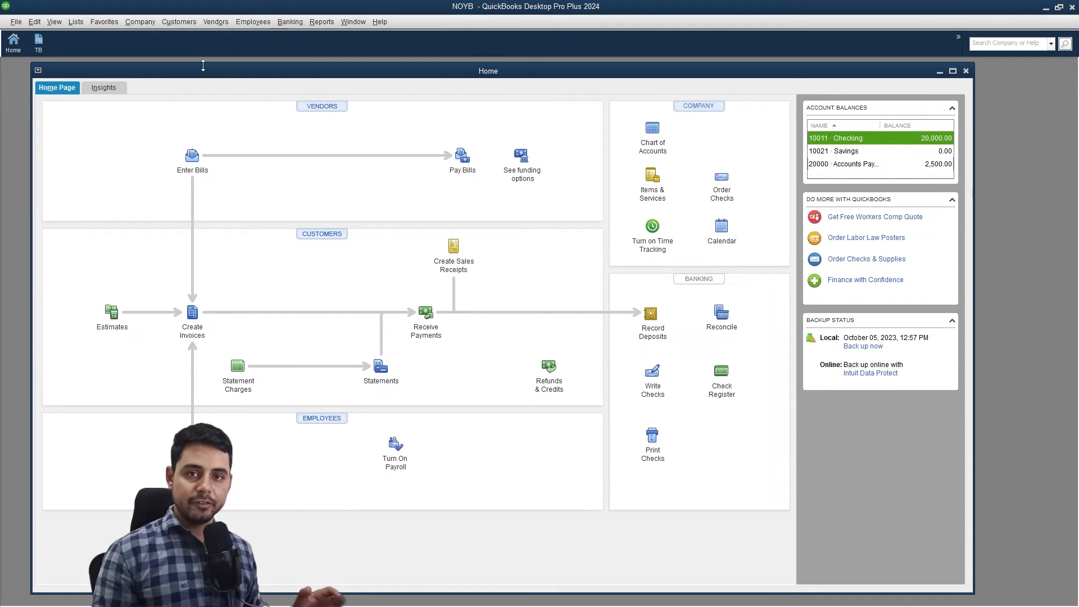
Start a new check and create vendor PrinterMaster as its payee.
click(285, 25)
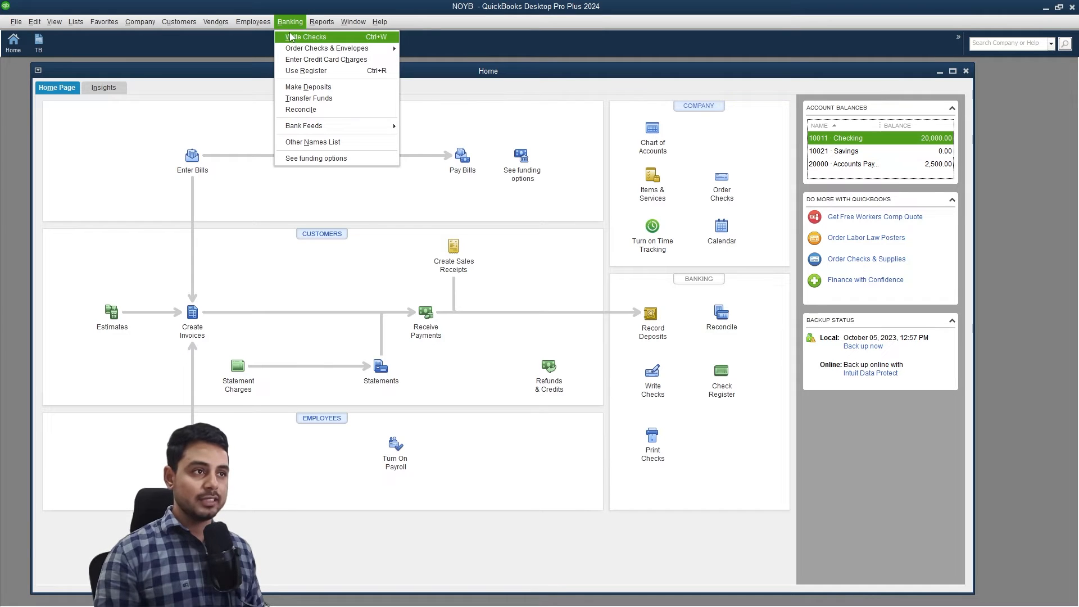
click(290, 37)
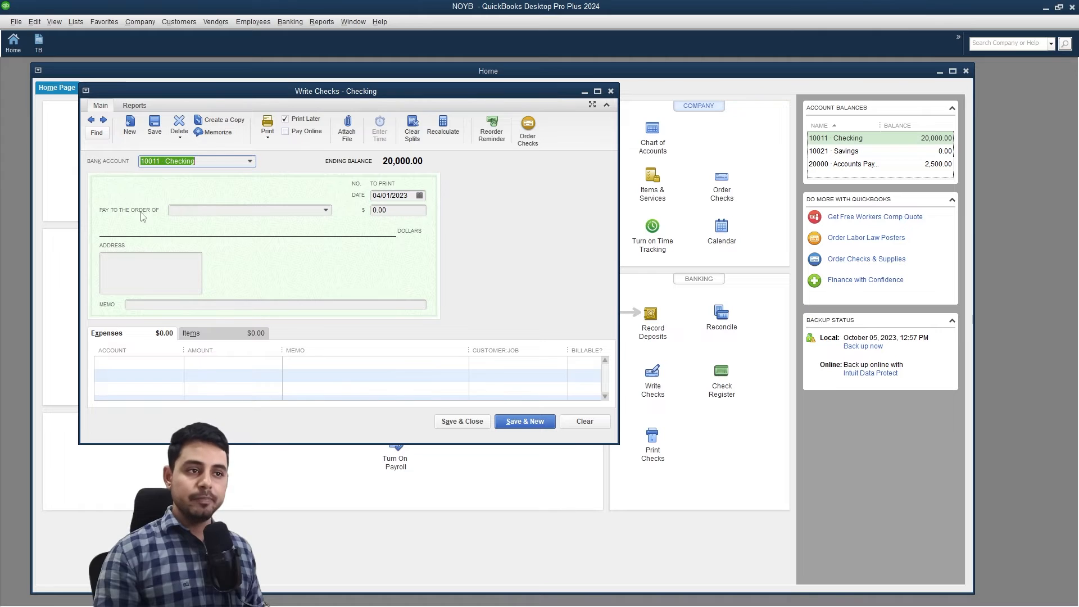
click(325, 211)
click(325, 211)
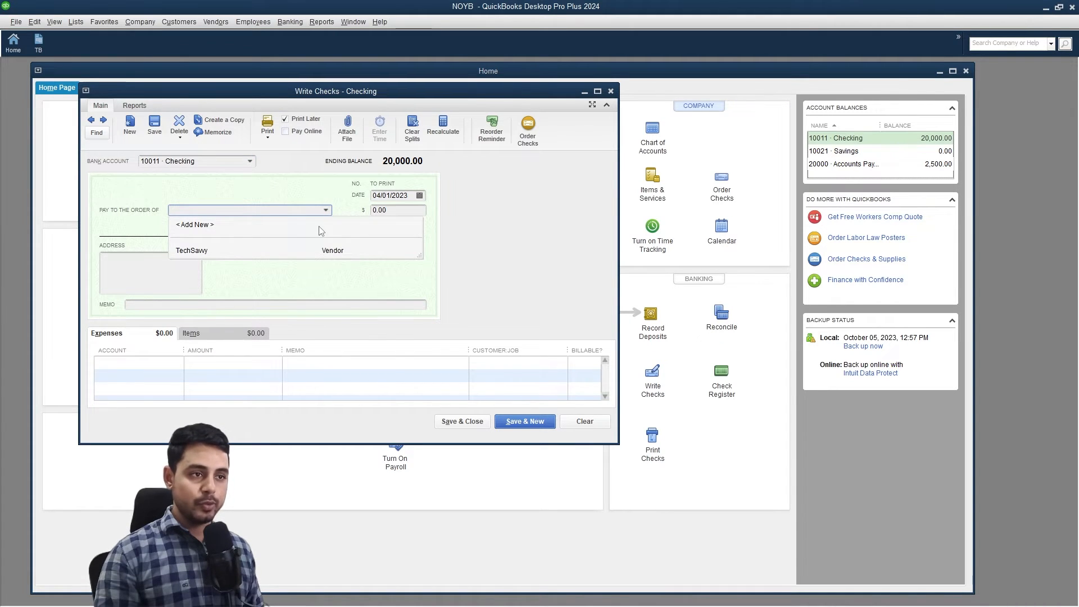
click(321, 227)
text(PrinterMaster)
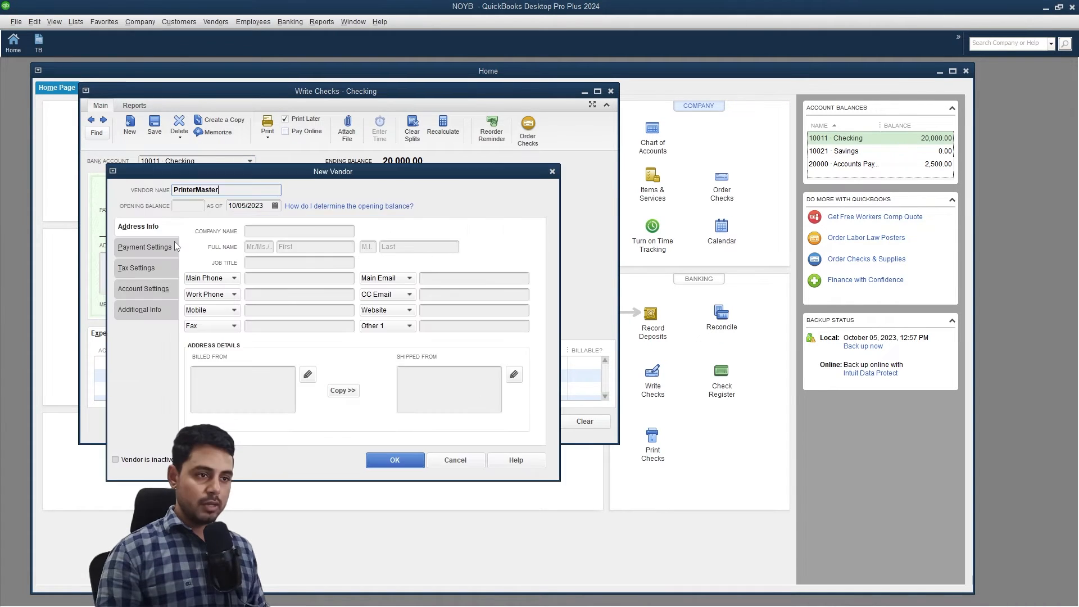
click(394, 462)
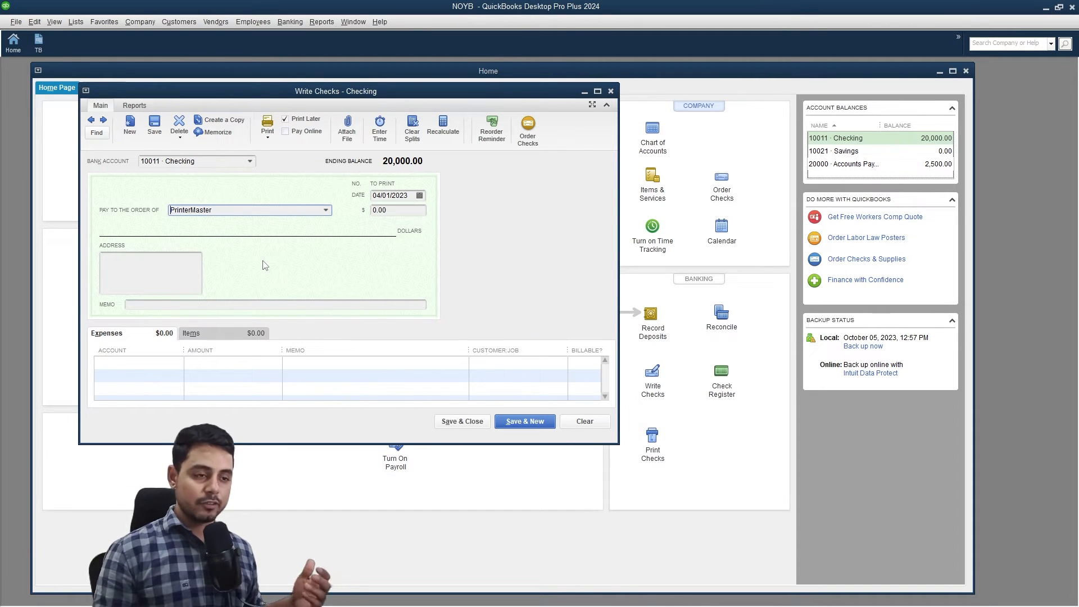
Charge 700.00 to account 15001 · Computer equipment on the check.
click(139, 366)
click(177, 362)
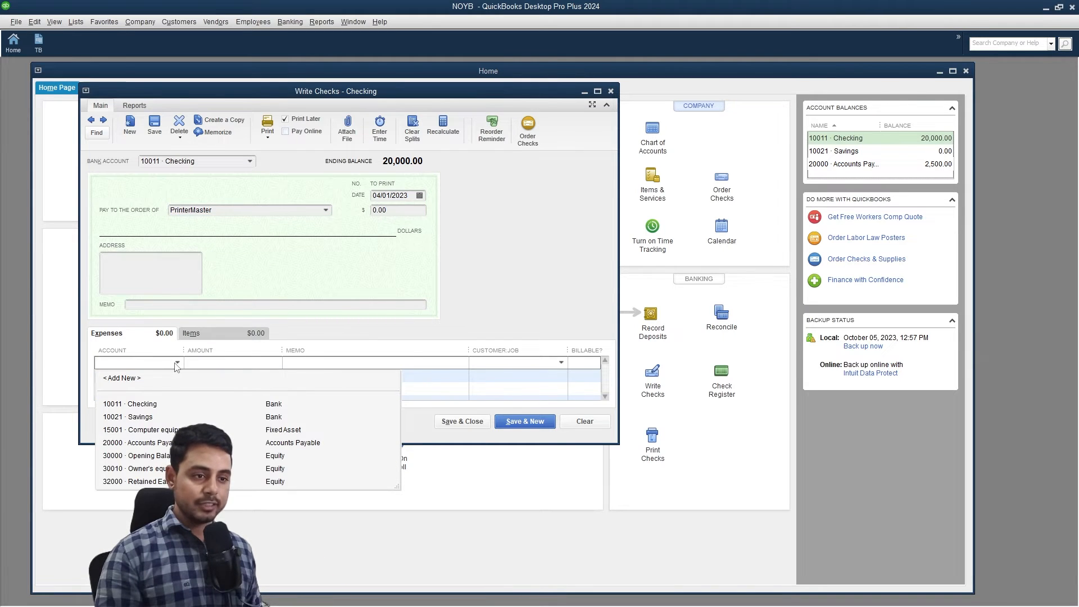
click(138, 429)
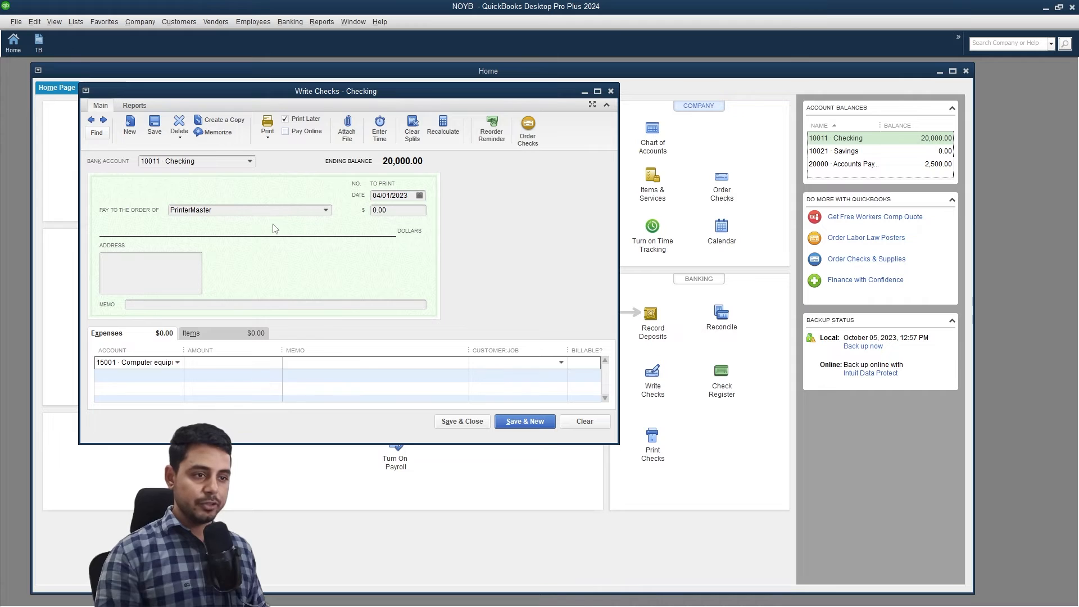
click(247, 364)
text(700)
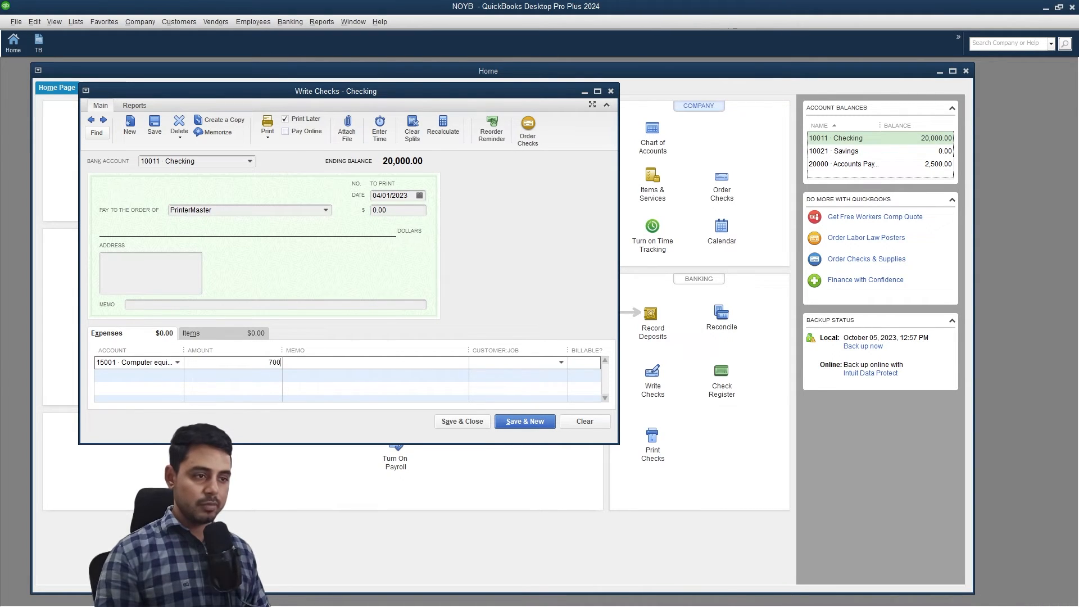
click(326, 364)
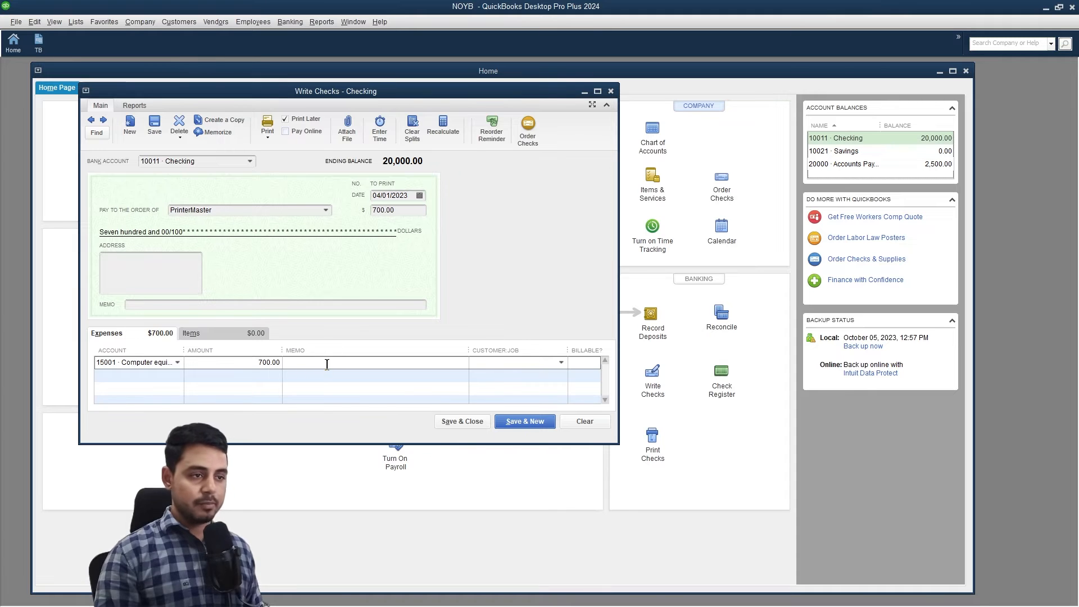
Add the memo 'purchased a printer', keep the 04/01/2023 date, and save the check.
text(purchased a printer)
click(269, 305)
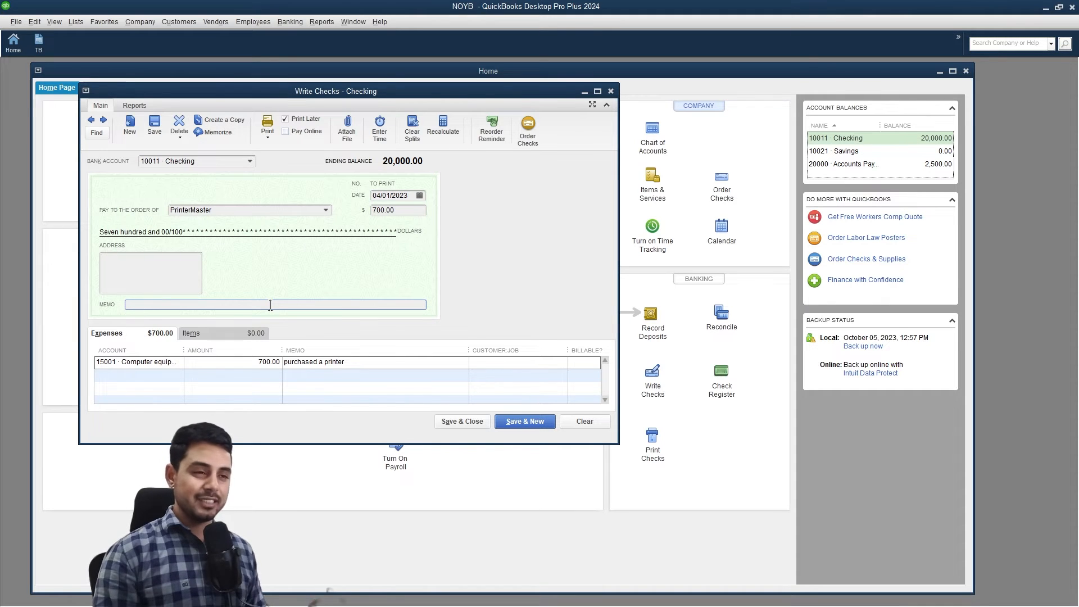
text(purchased a printer and paid upfront.)
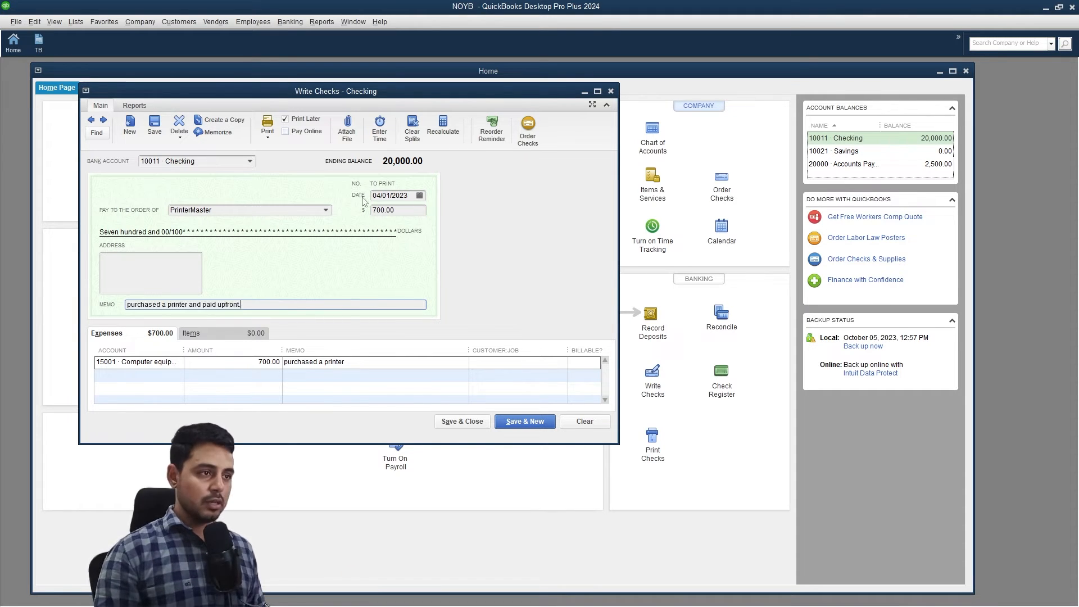
click(419, 196)
click(280, 253)
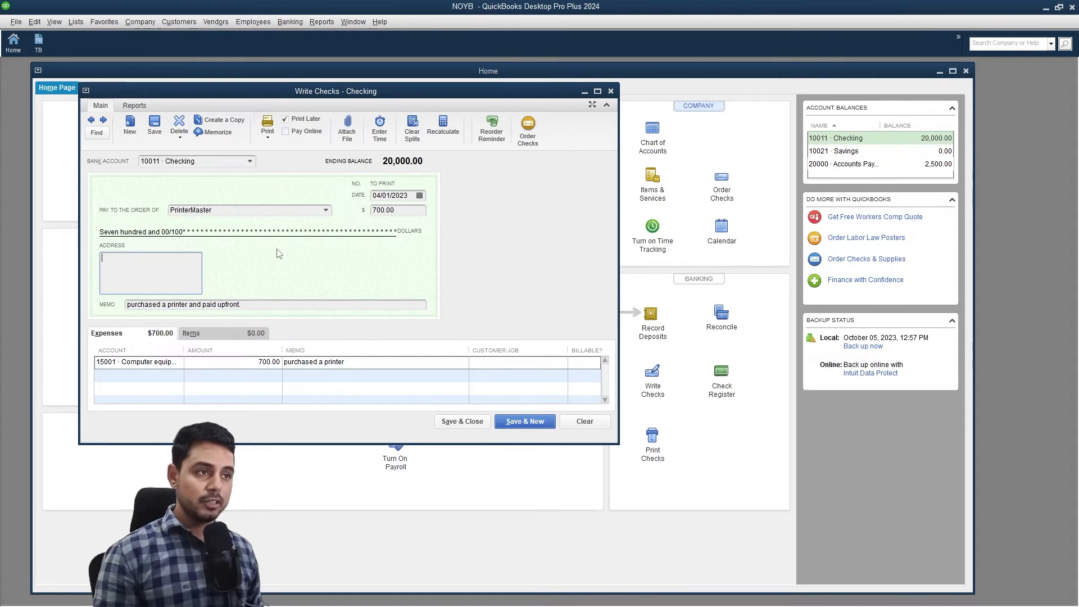
click(462, 422)
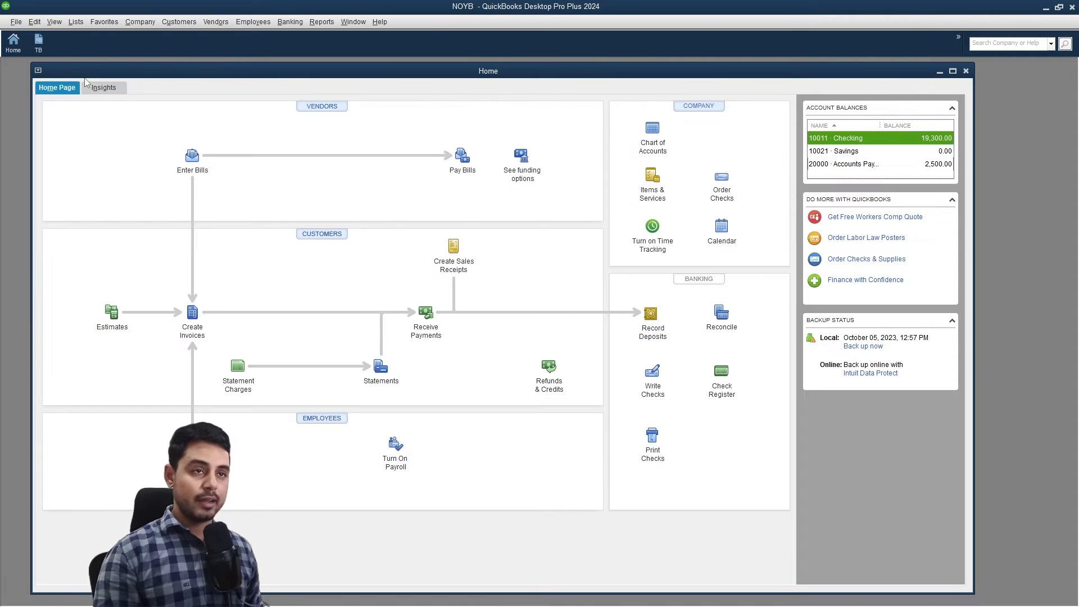
click(40, 42)
drag(409, 323, 403, 393)
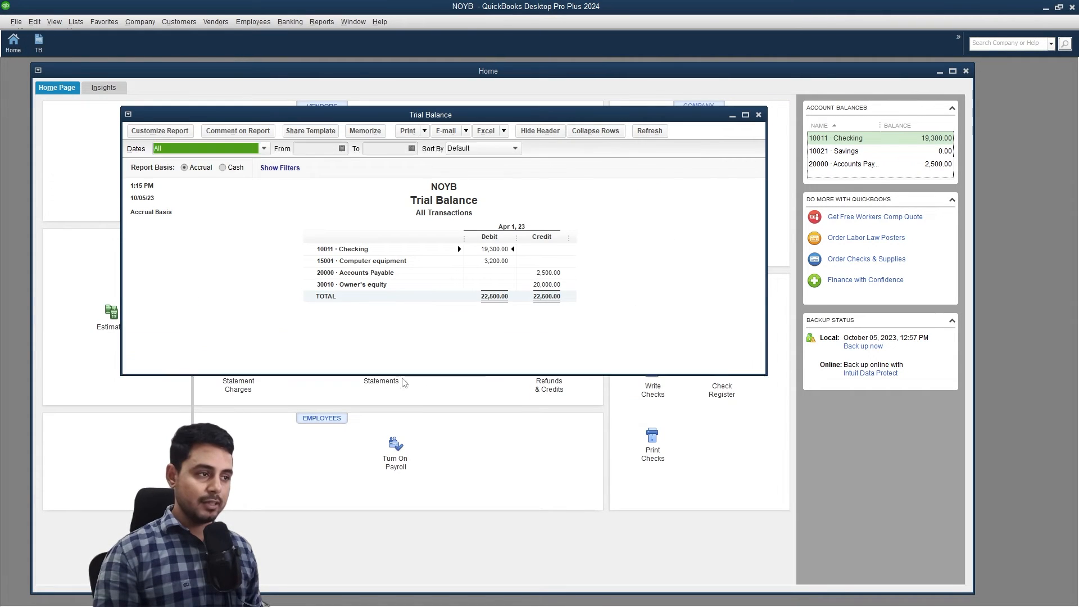
click(388, 273)
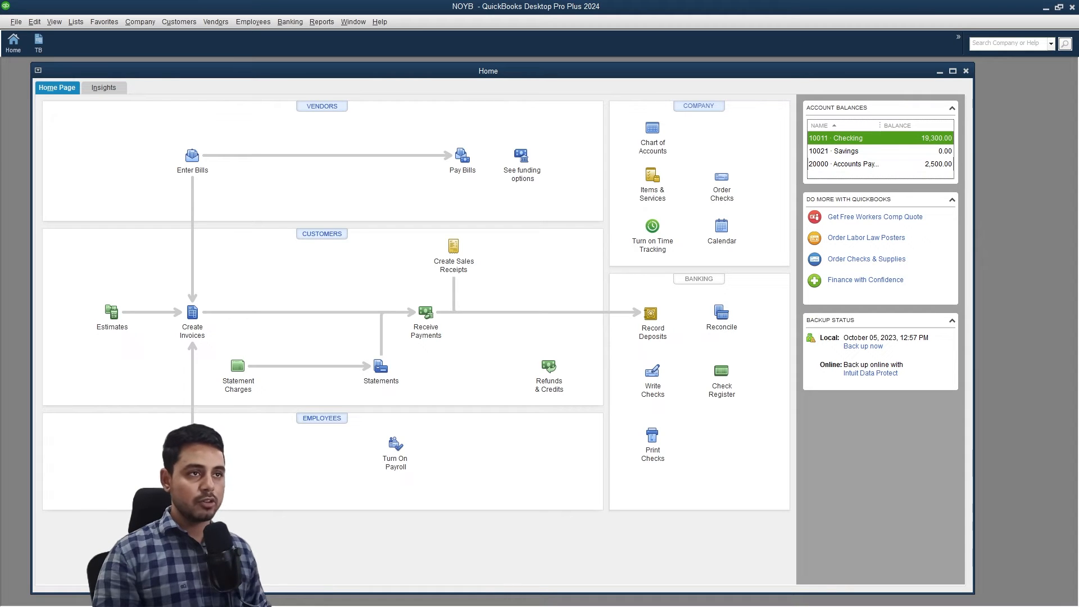
Open a new bill and create vendor ComfySpaces Inc as its vendor.
click(222, 24)
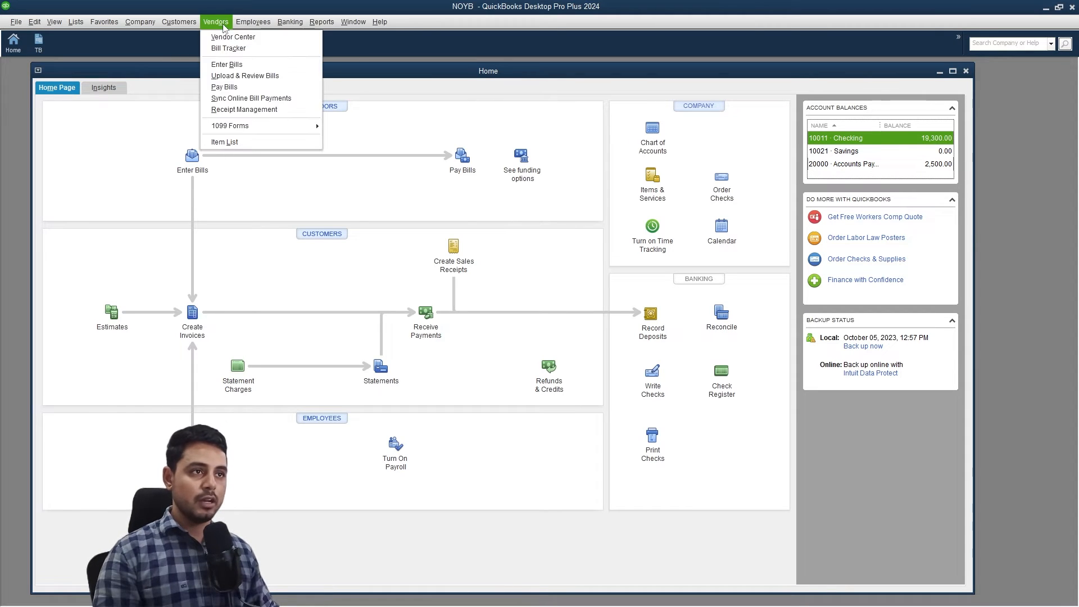
click(225, 64)
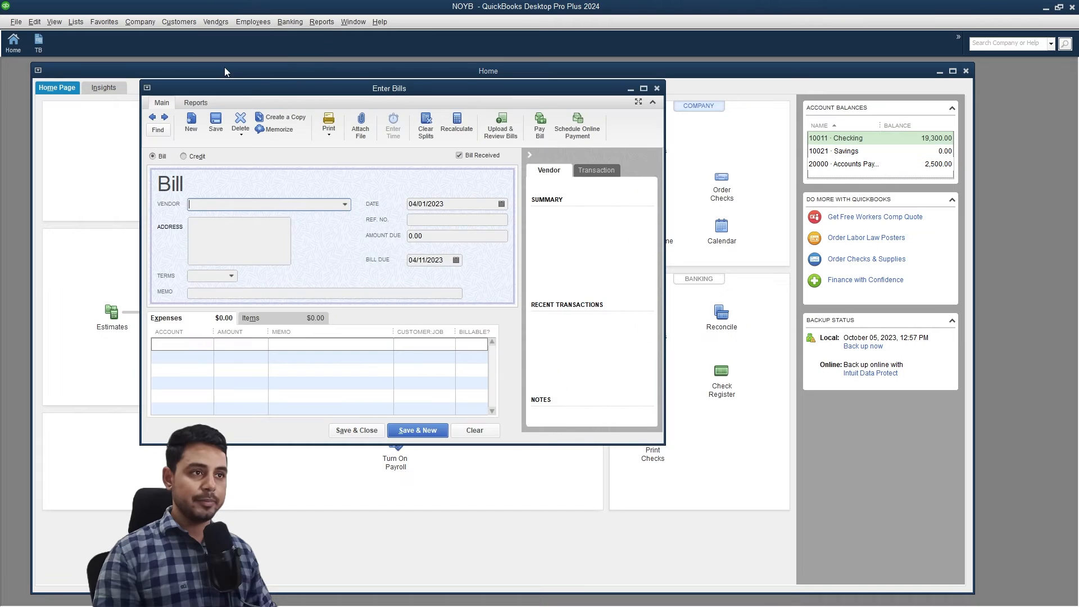
click(345, 203)
click(293, 218)
text(Comfy)
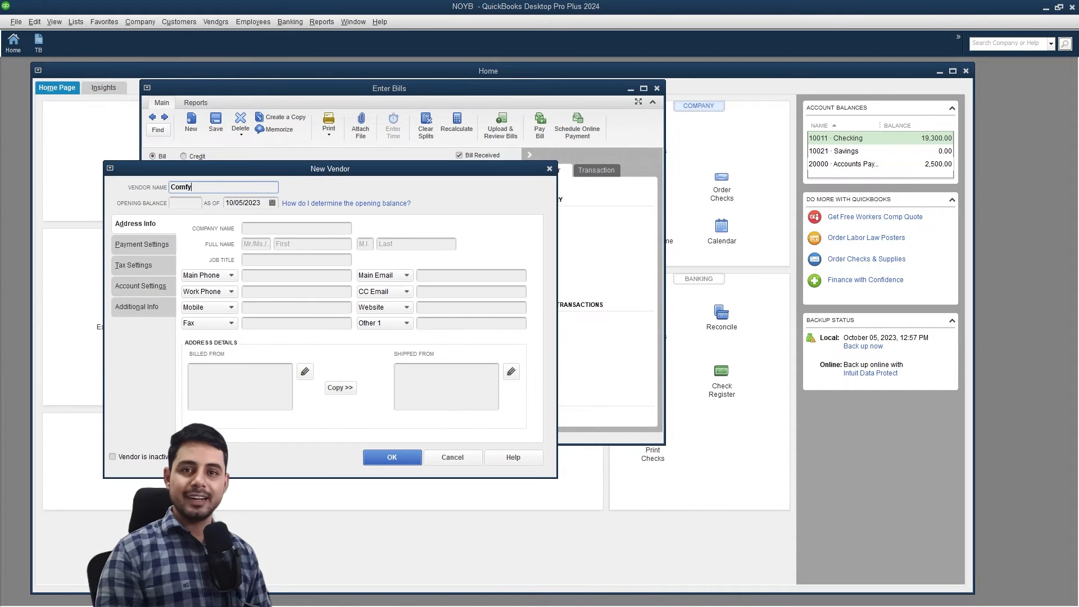
text(Spaces Inc)
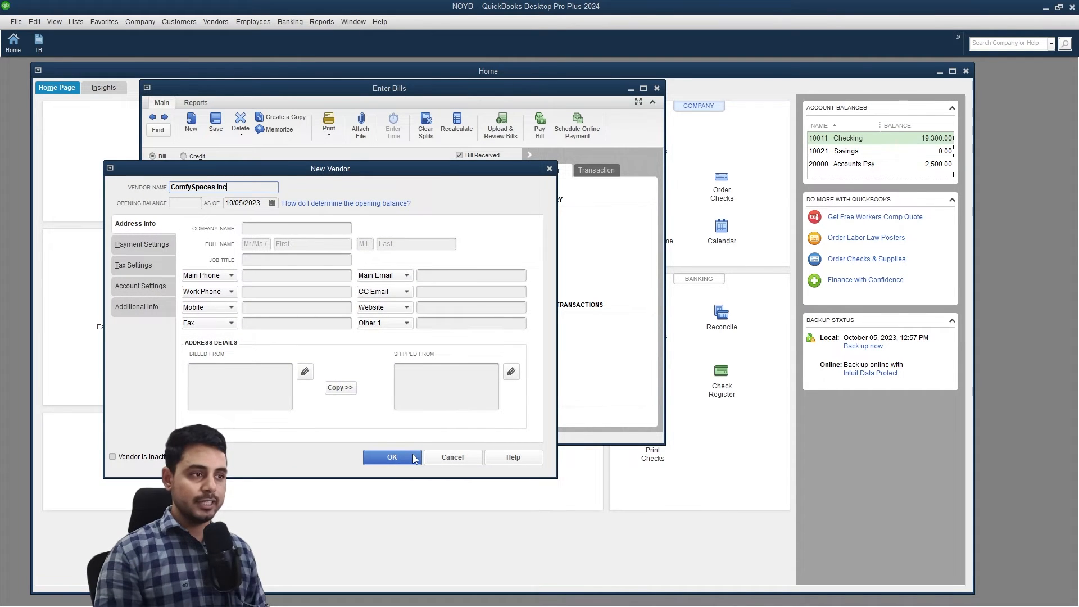
click(411, 460)
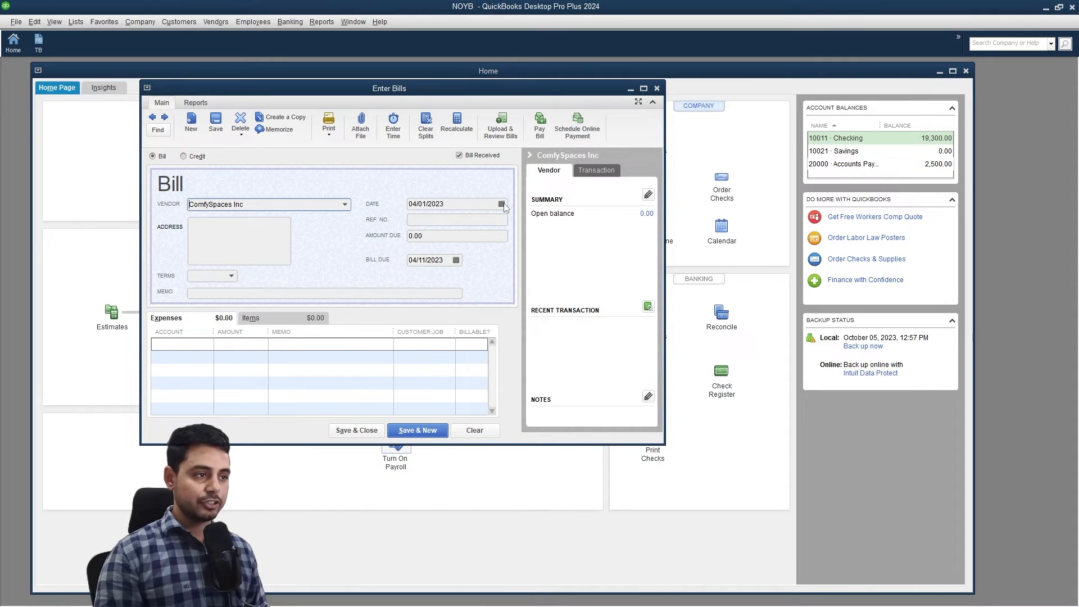
click(196, 344)
click(207, 344)
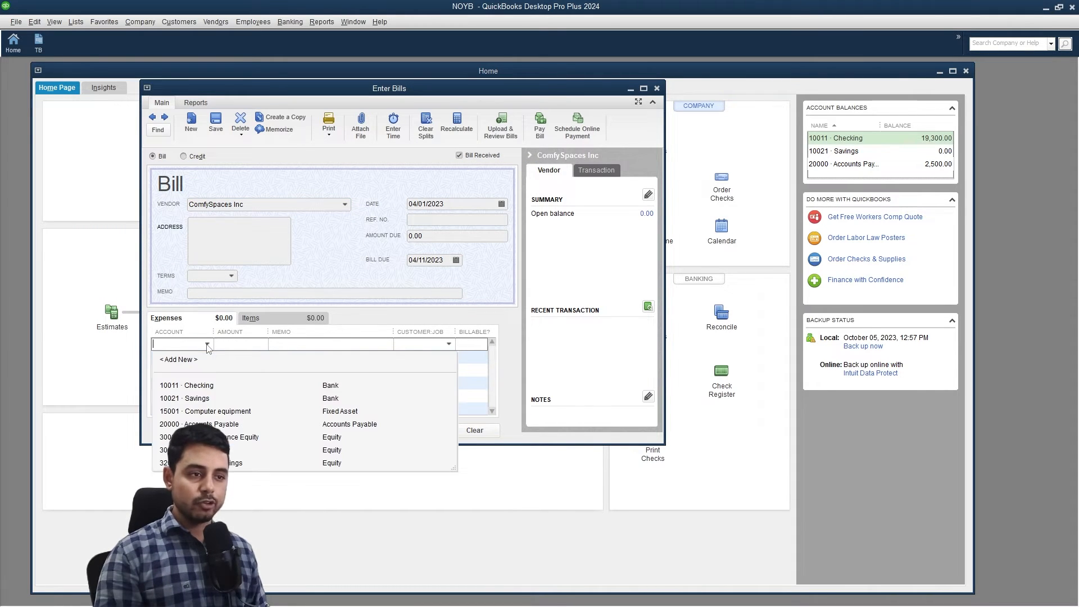
Create fixed-asset account 18001 Office furniture, described 'Office furniture purchased for decoration'.
click(180, 359)
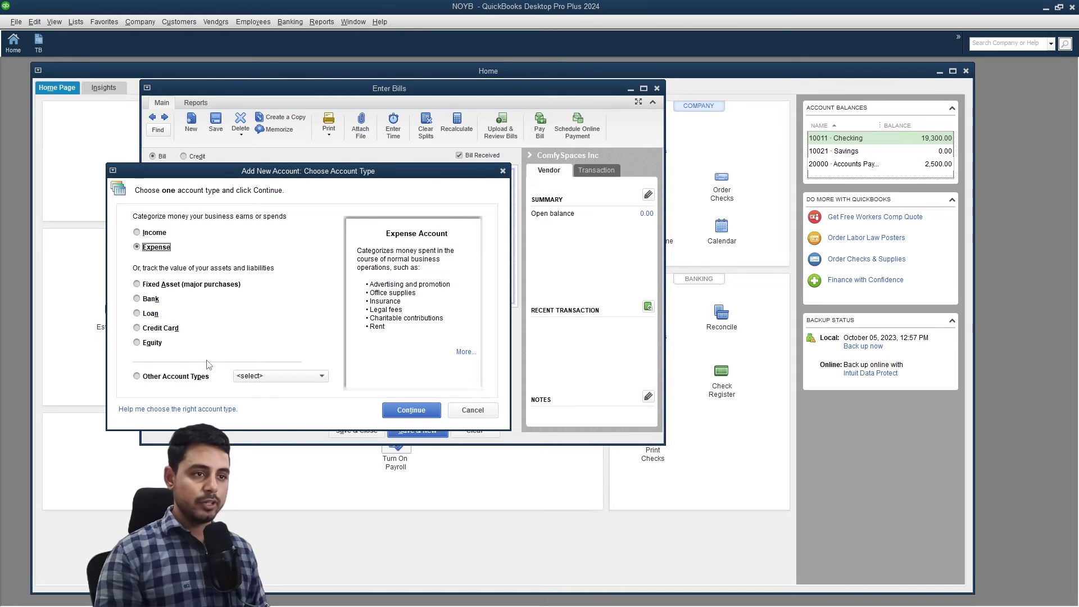
click(218, 285)
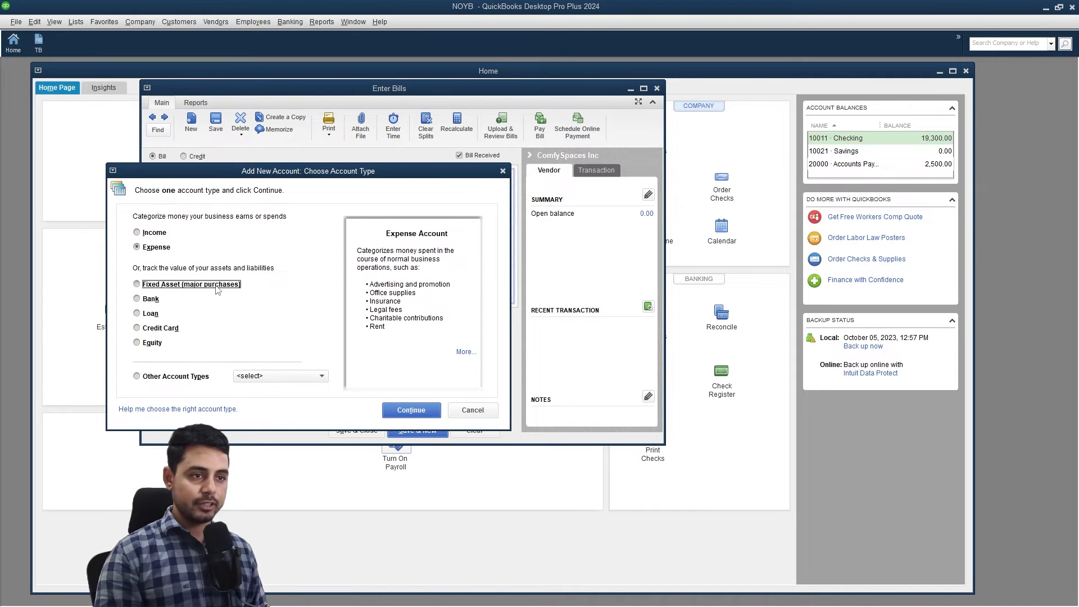
click(410, 411)
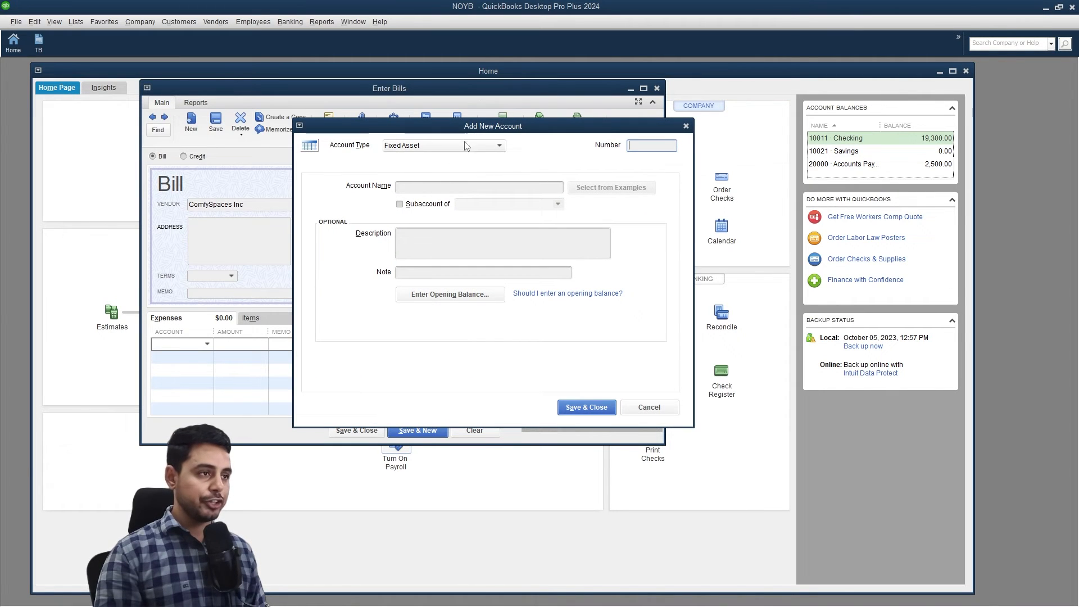
click(462, 185)
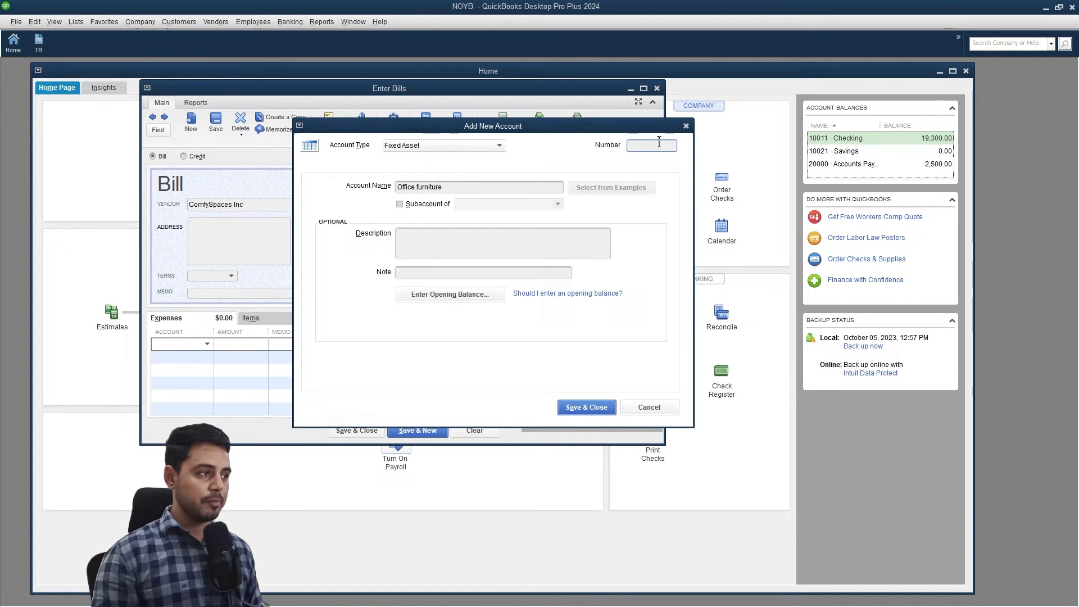
text(18001)
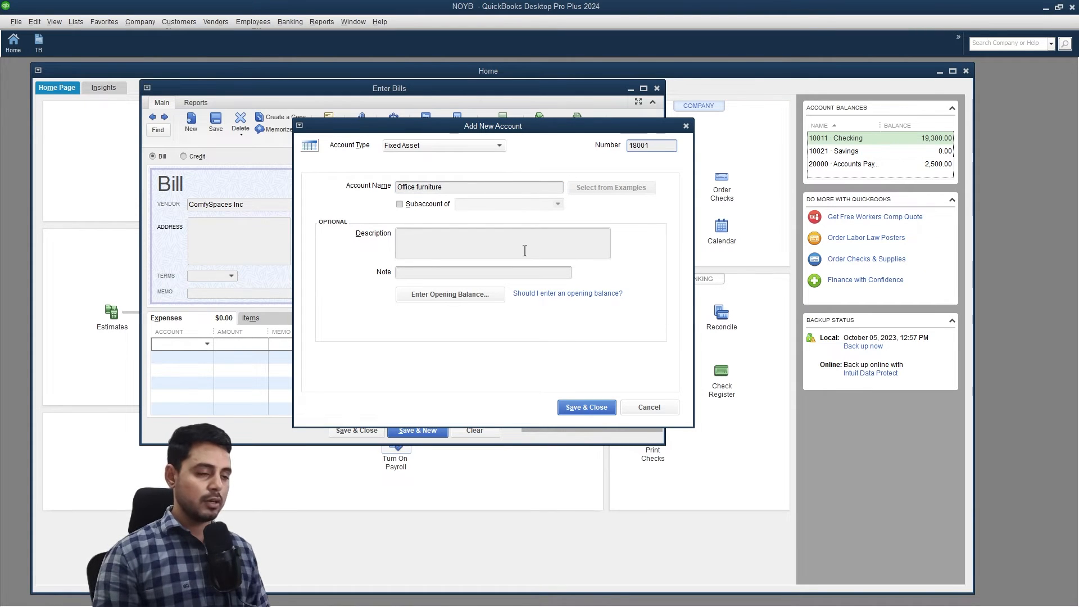
click(526, 250)
text(Office furniture purchased for decoration)
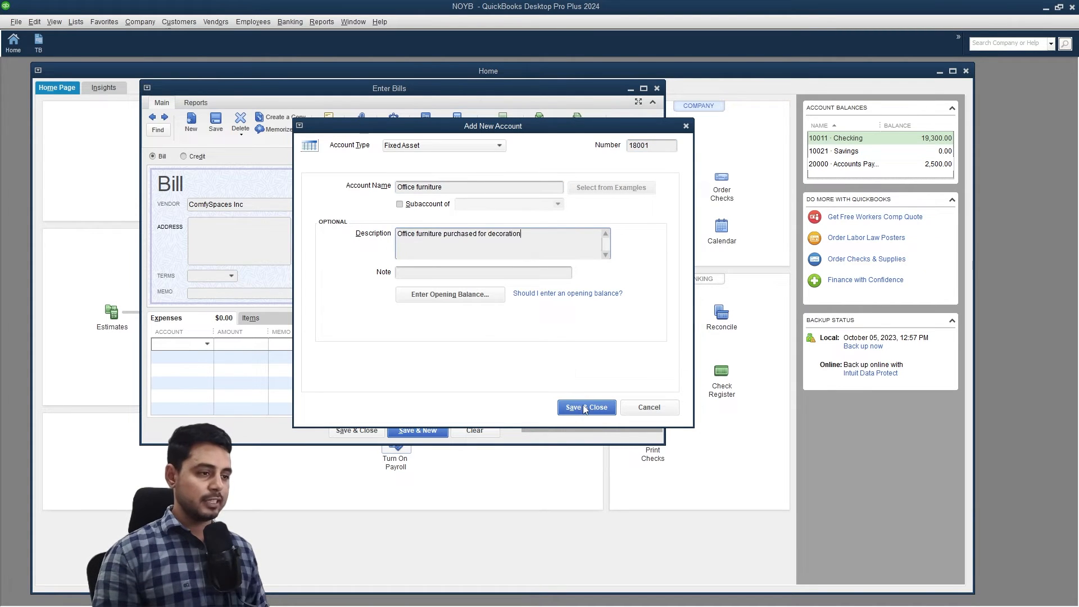
click(583, 406)
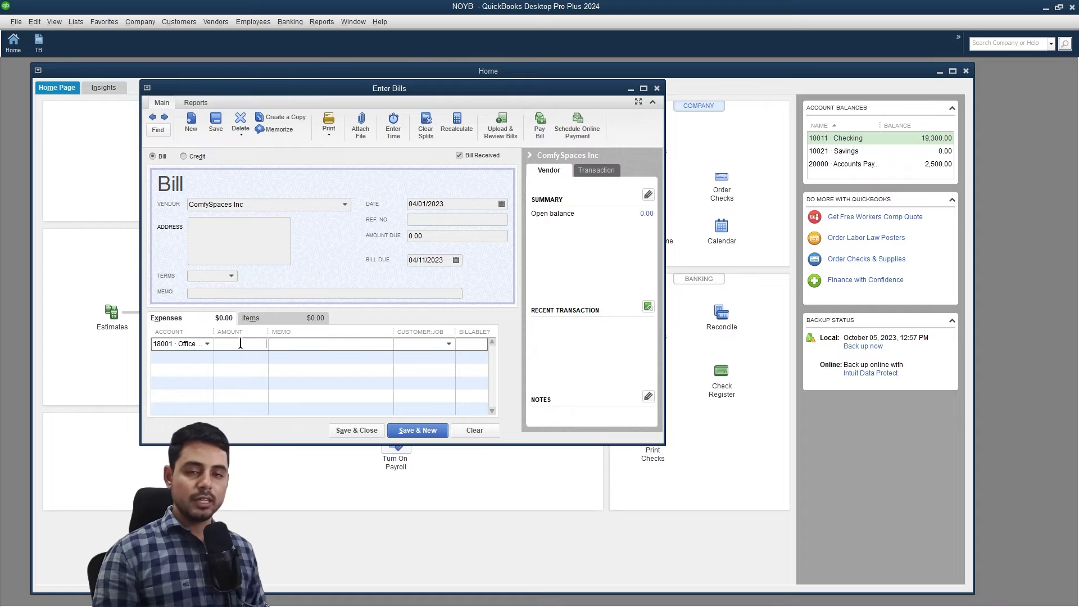
Enter 3,000.00 with memo 'purchased chair and table' and save the bill.
click(240, 344)
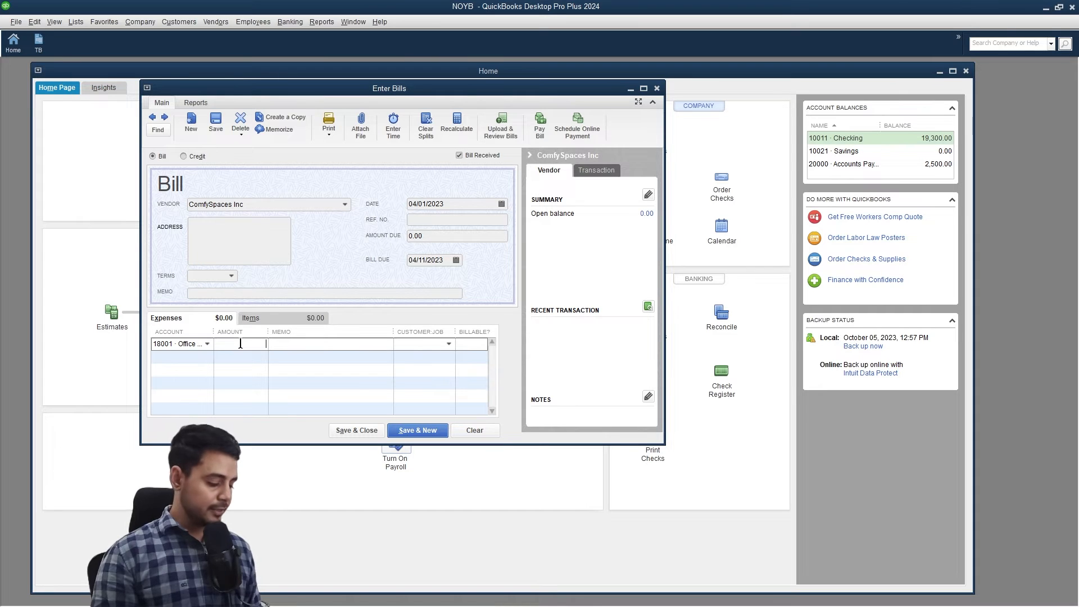
text(3000)
click(322, 345)
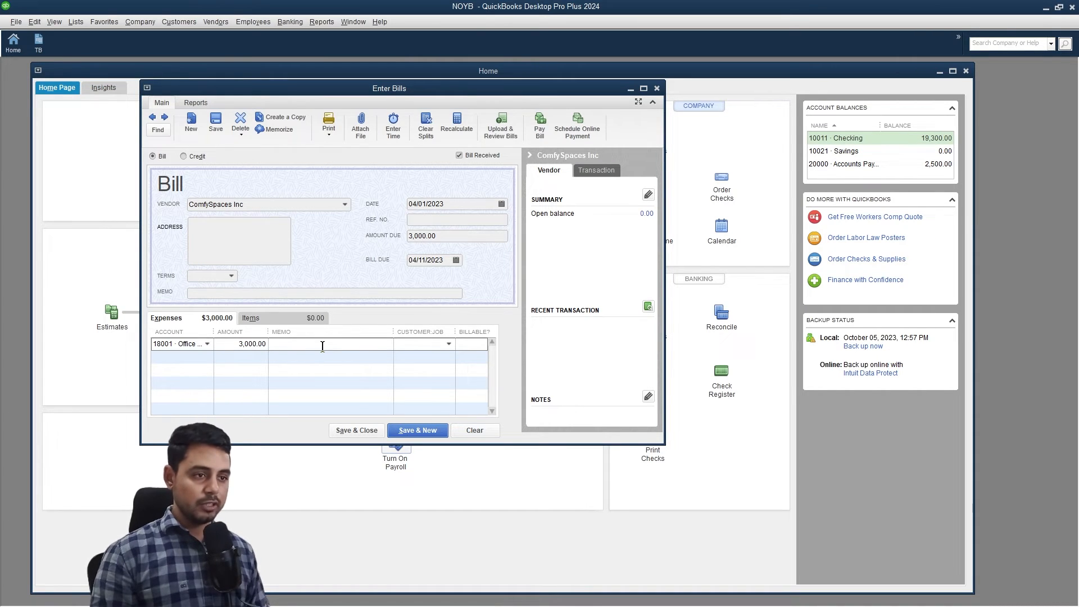
text(purchased chair and table)
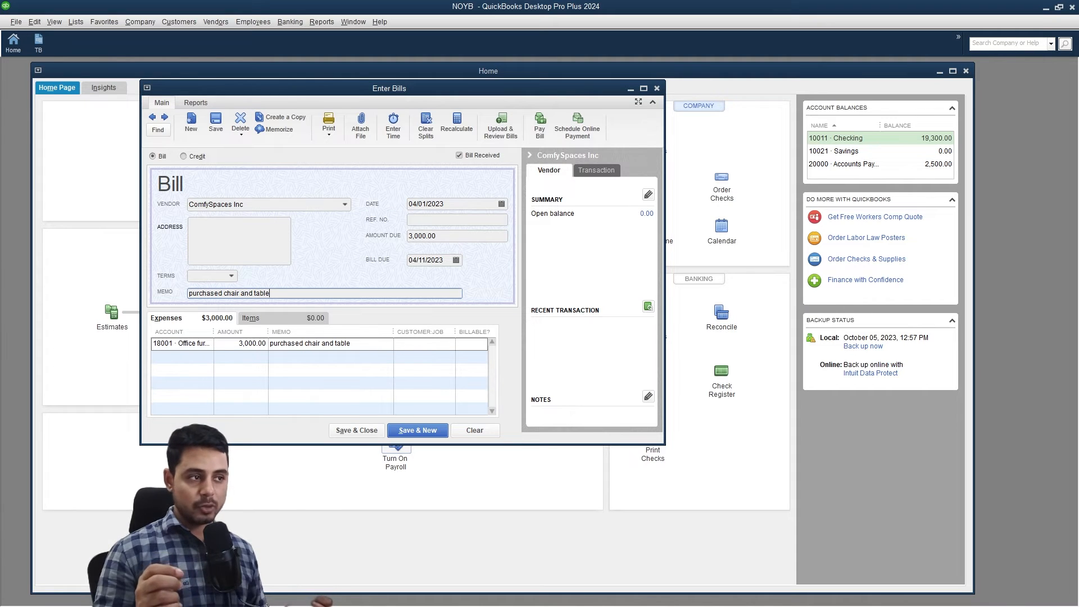
click(363, 433)
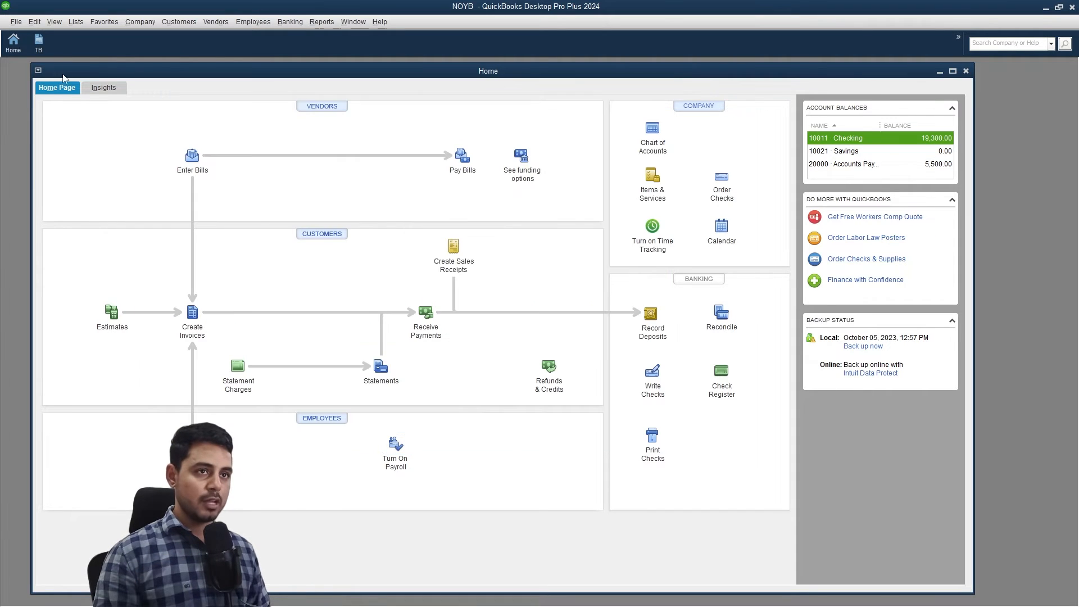
Check that the Trial Balance balances at 25,500.00, then minimize the report.
click(49, 46)
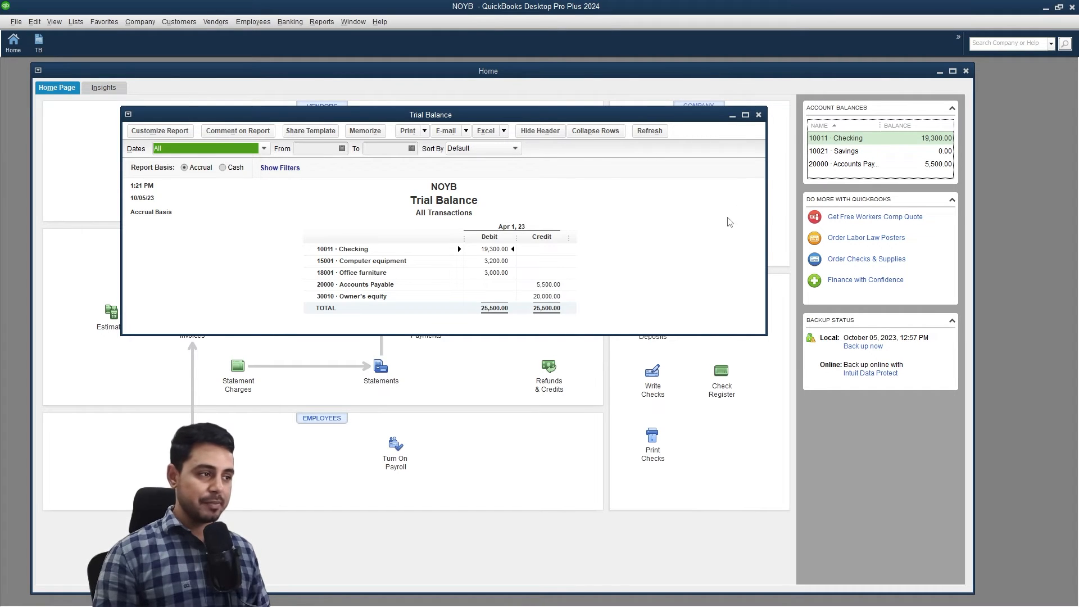
click(732, 117)
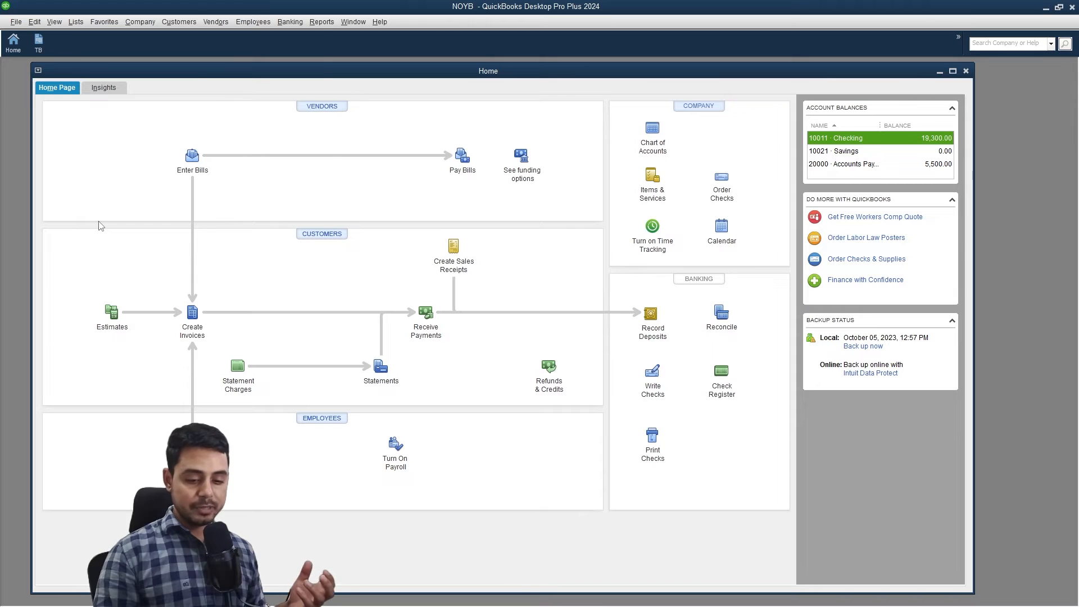
click(216, 22)
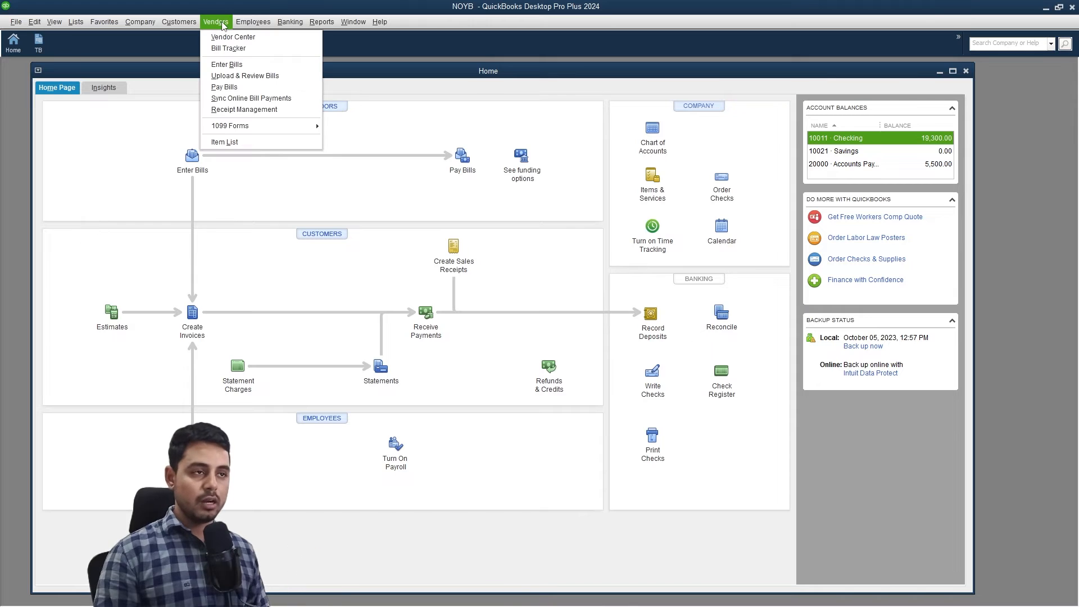
Start a bill for new vendor Apple Inc charged to 15001 Computer equipment.
click(227, 64)
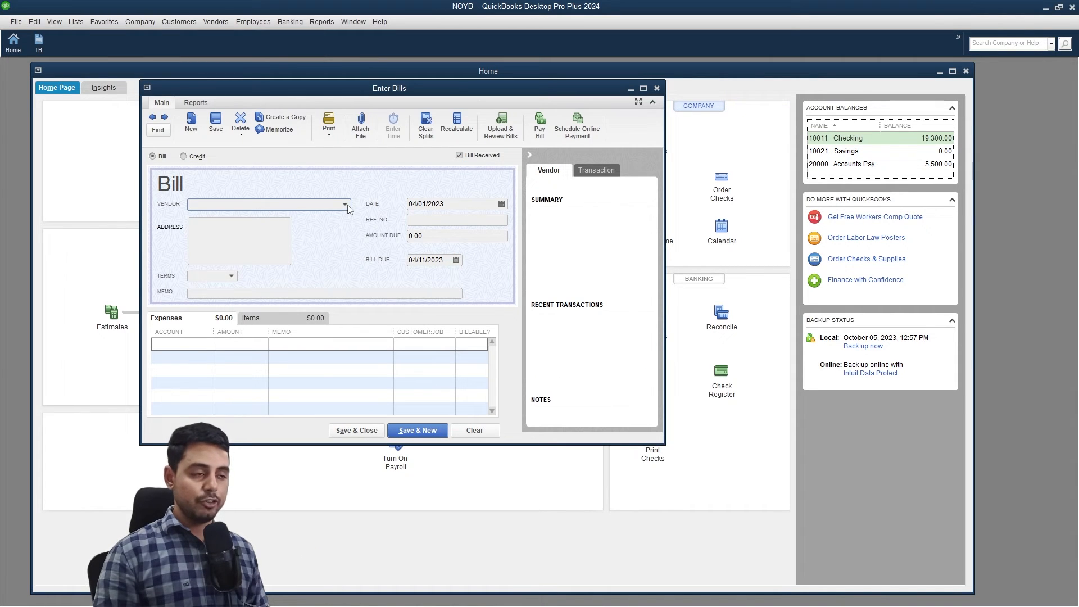
click(346, 205)
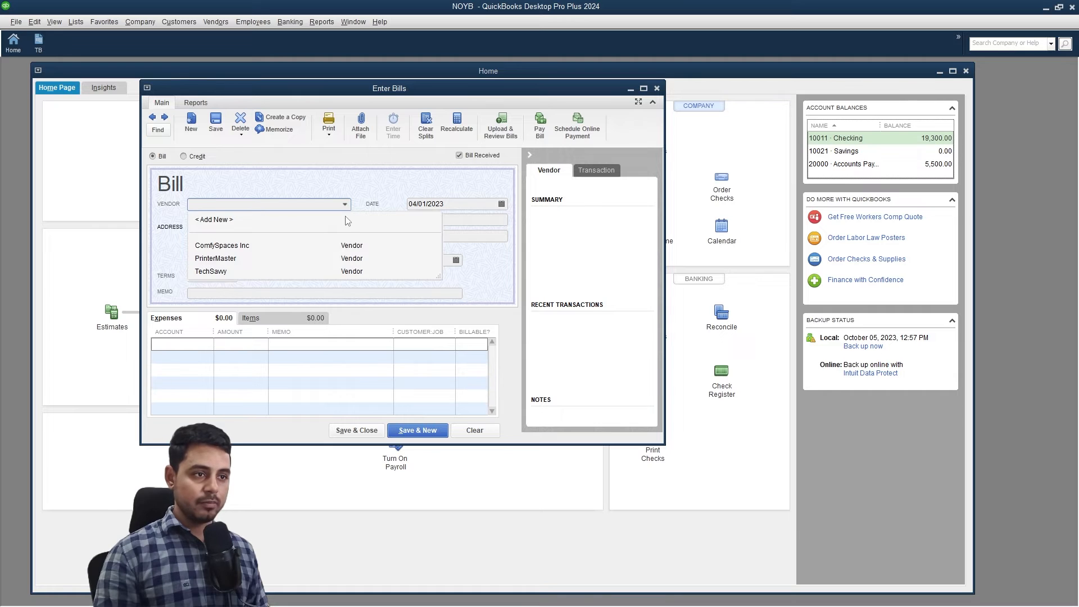
click(347, 221)
text(Apple Inc)
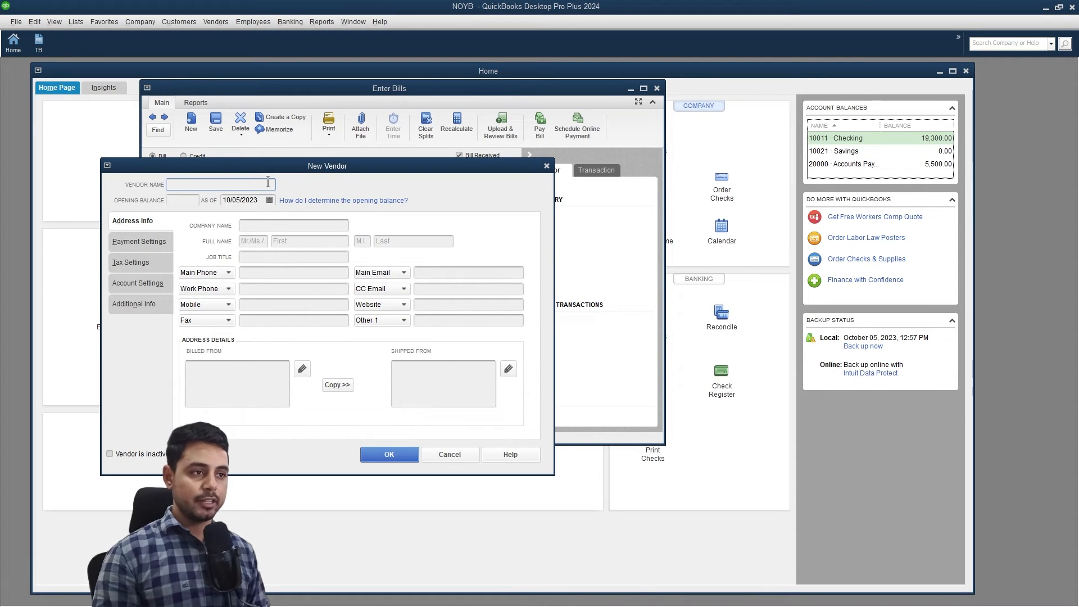
click(389, 454)
click(207, 345)
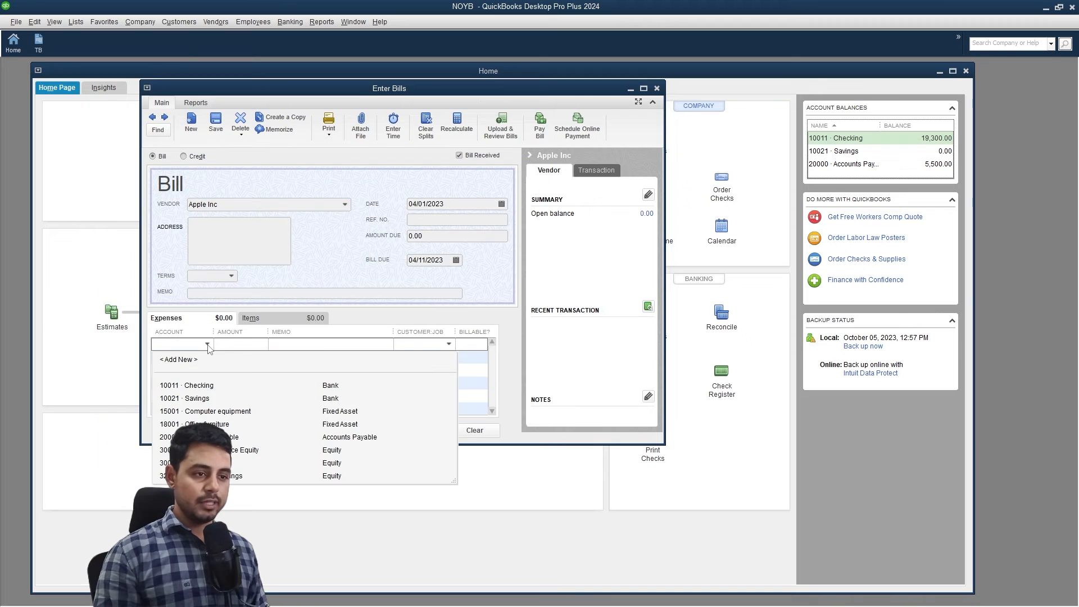
click(219, 411)
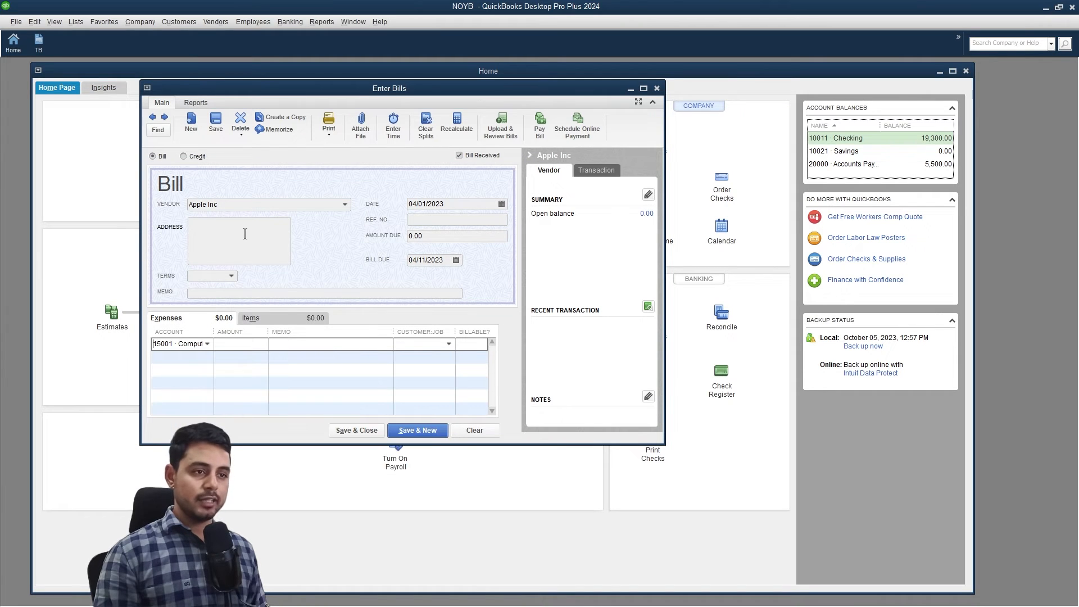
Set Net 30 terms and a 1,000.00 amount, save, and keep Net 30 permanently.
click(220, 275)
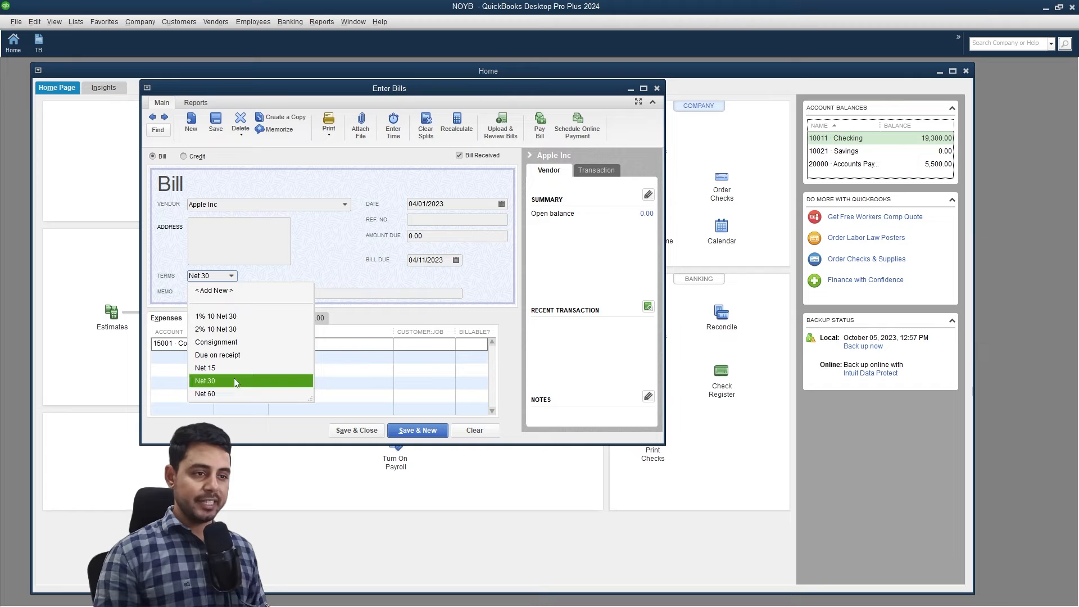
click(205, 380)
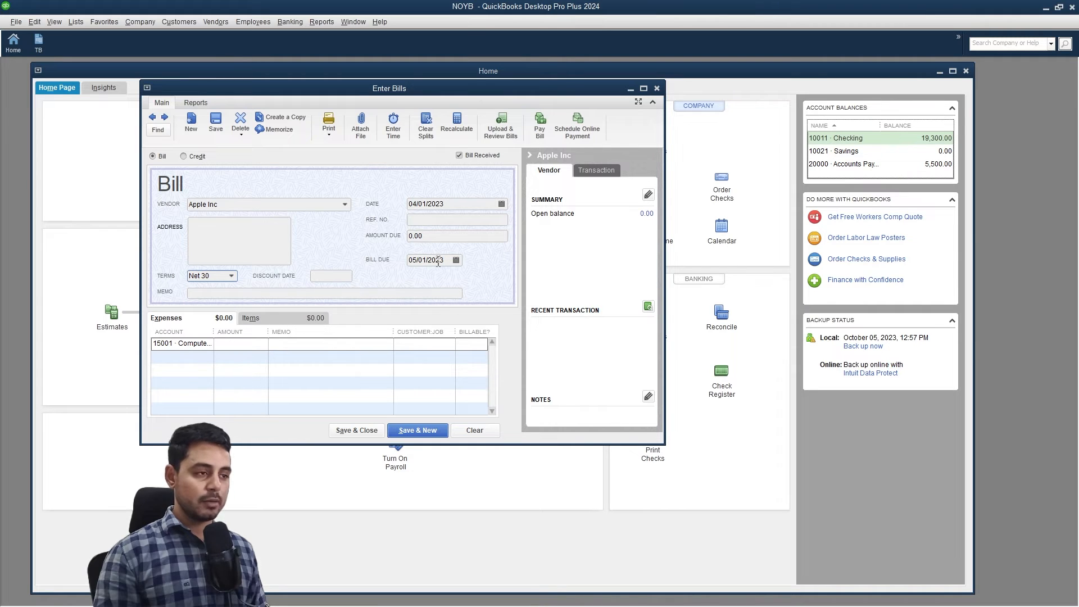
click(280, 349)
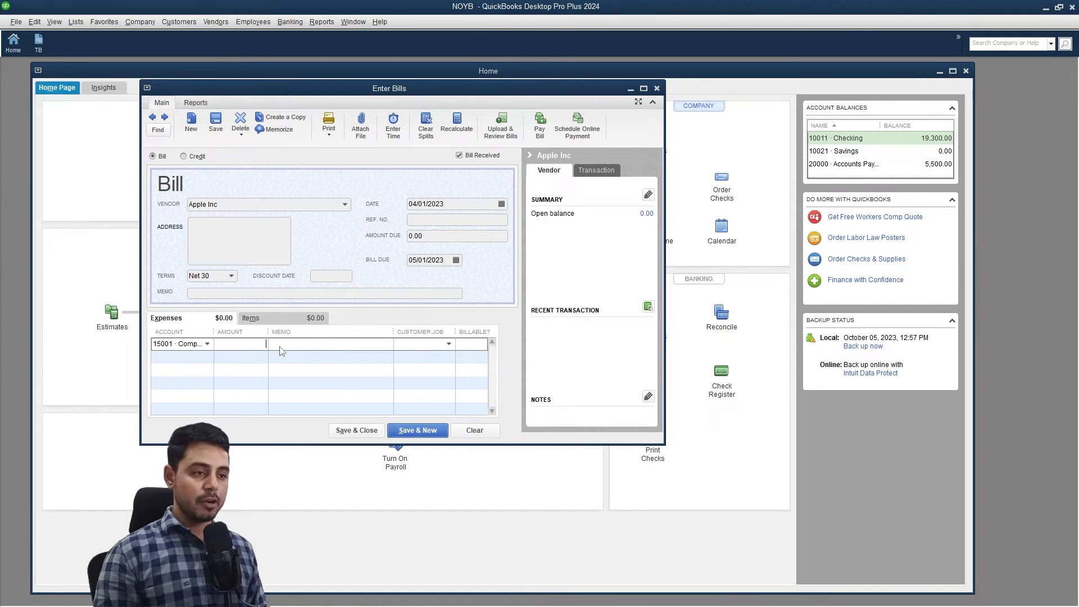
text(1000)
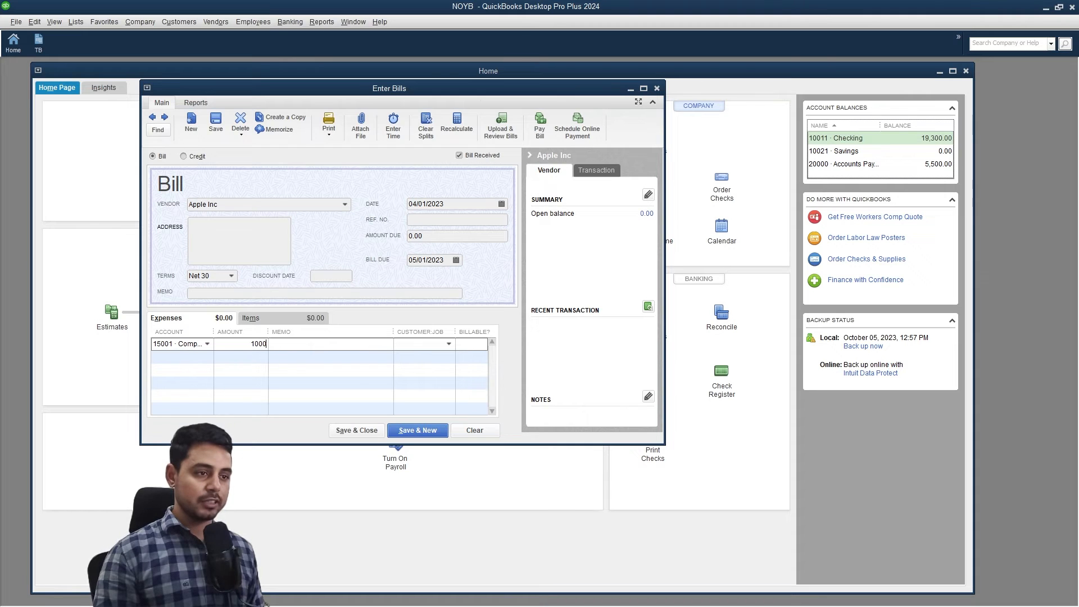
click(361, 432)
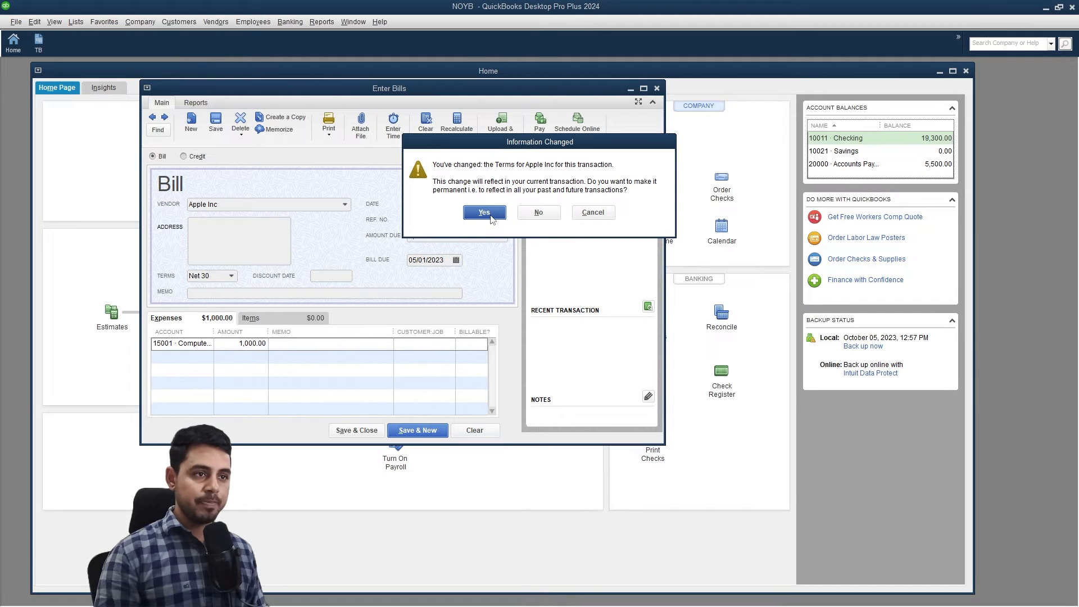
click(484, 212)
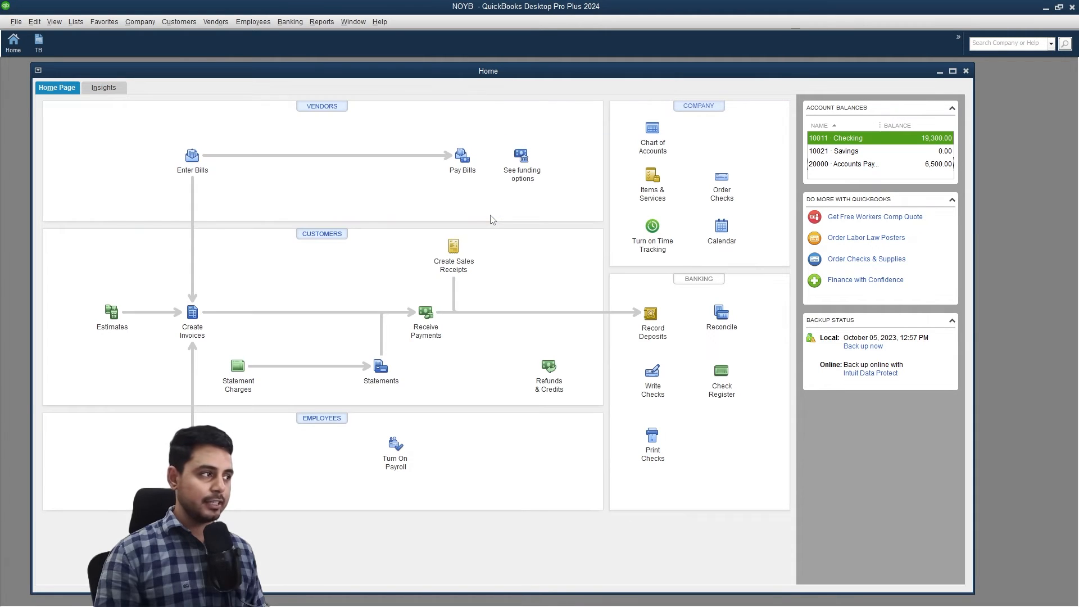
drag(91, 72, 190, 140)
click(253, 115)
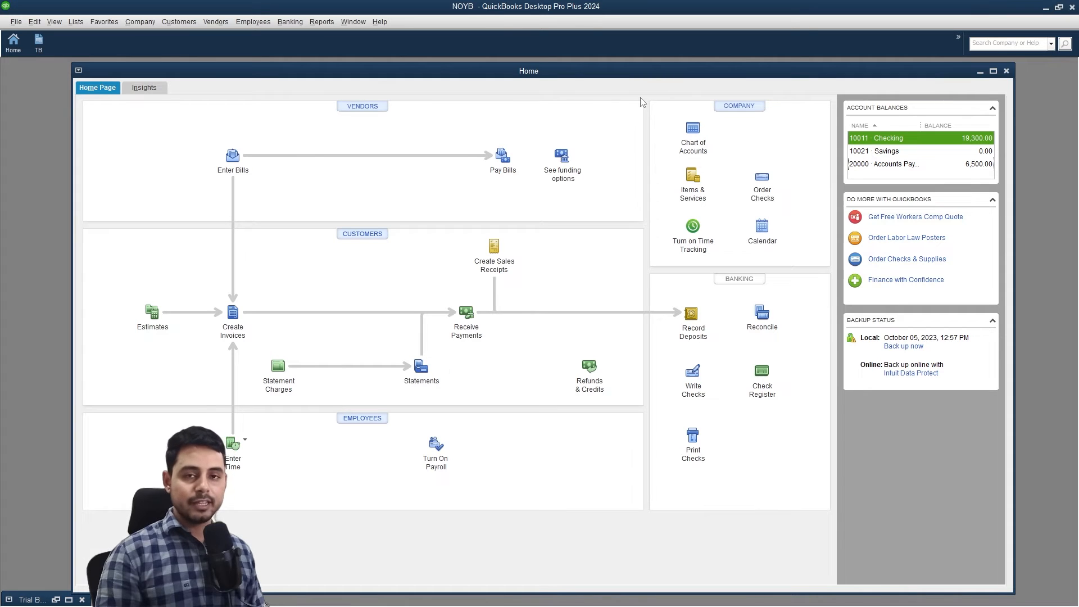
click(228, 23)
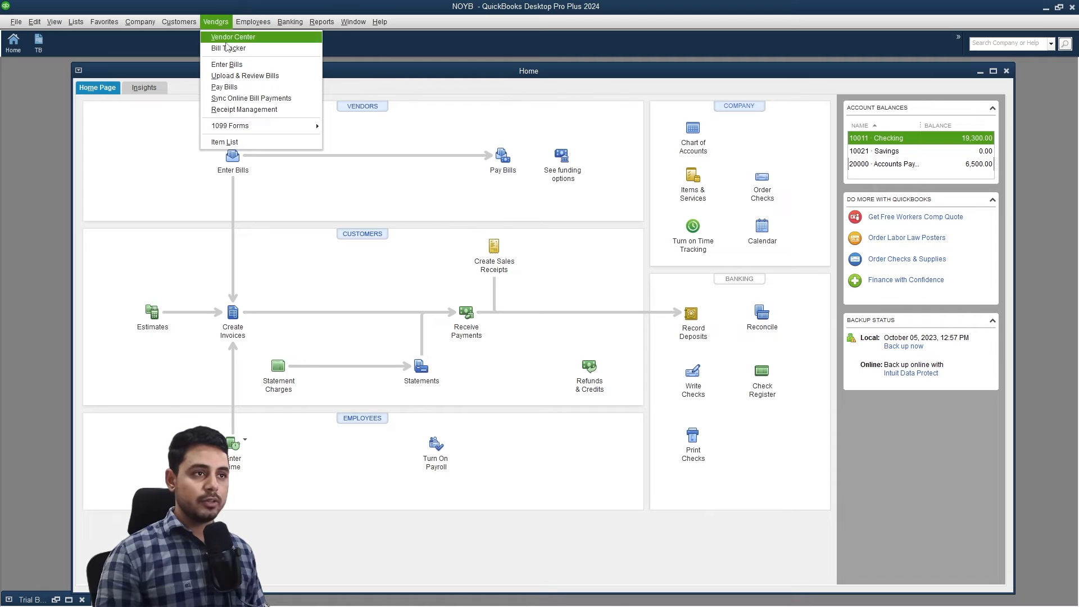
Start a bill for Apple Inc with memo 'purchased apple pencil and airpods'.
click(227, 66)
click(344, 204)
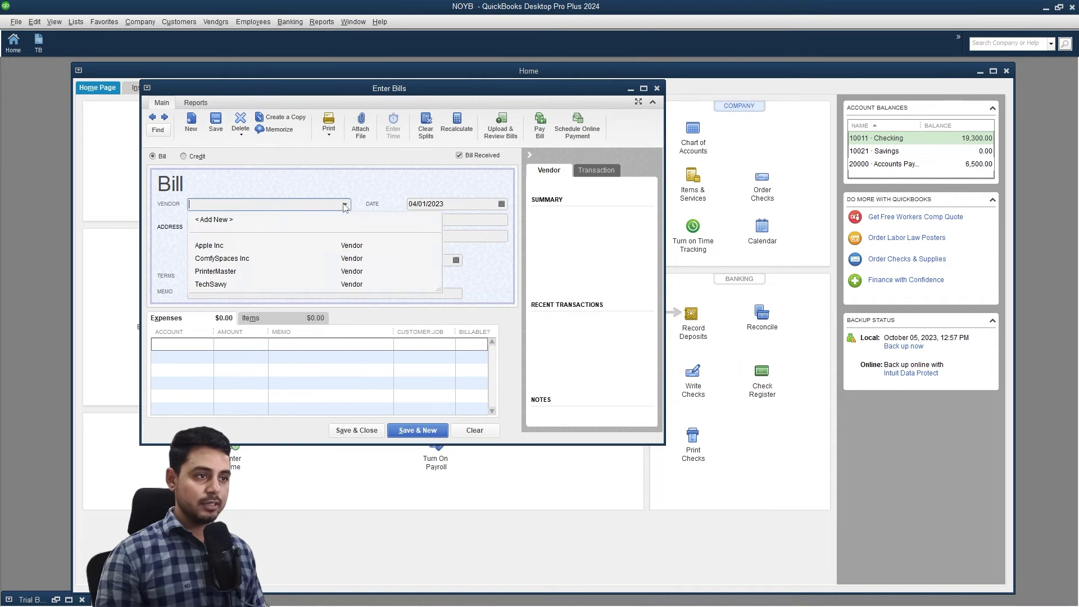
click(260, 246)
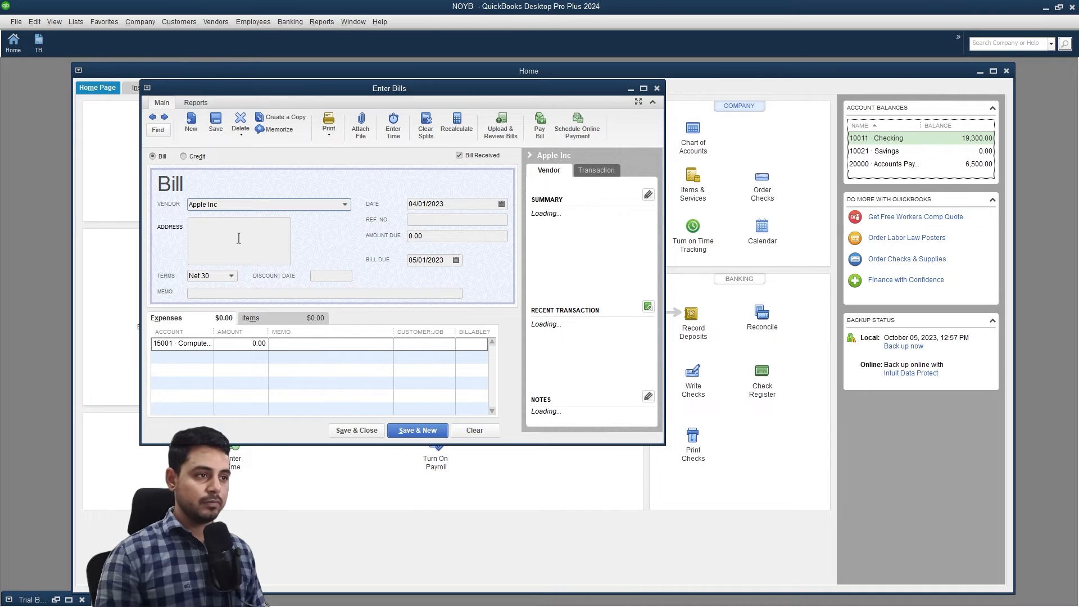
click(354, 293)
text(purchased)
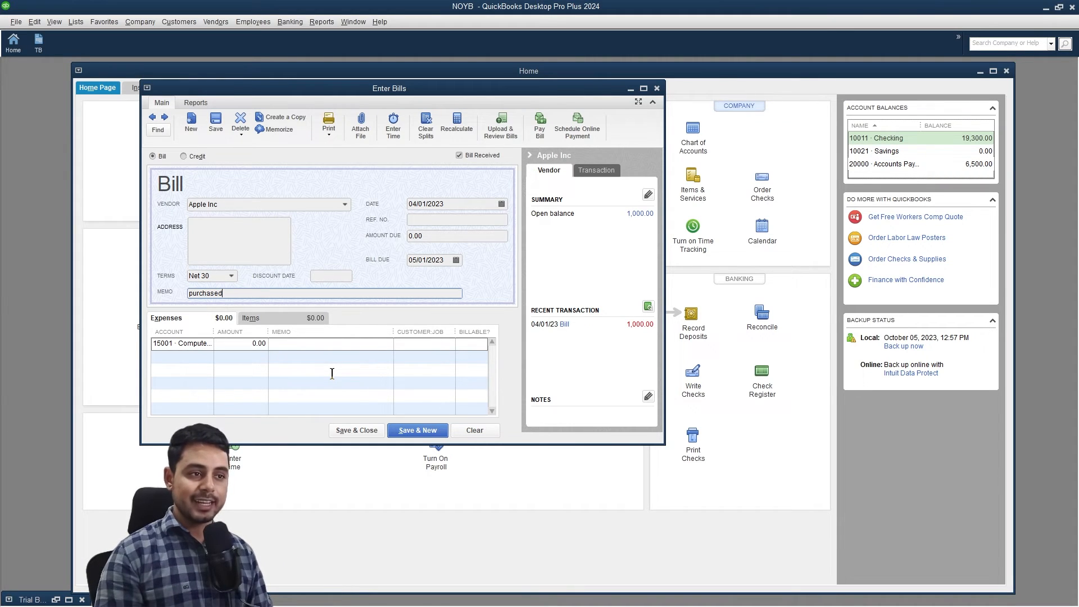
text(apple pencil and airpods)
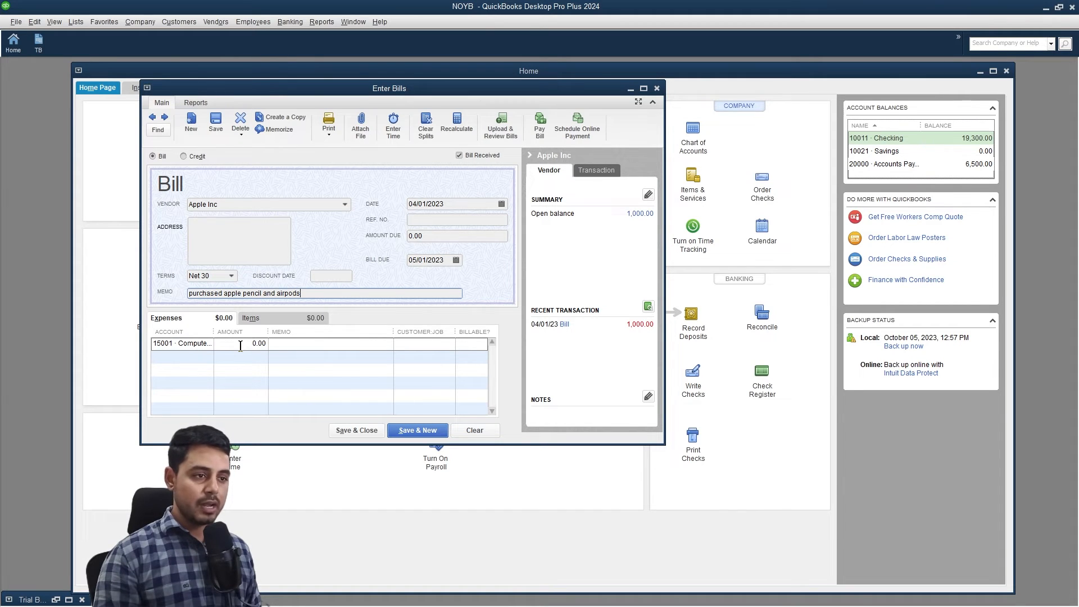
Add Computer equipment lines of 129.00 (Apple Pencil) and 250.00 (AirPods), then save the bill.
click(247, 345)
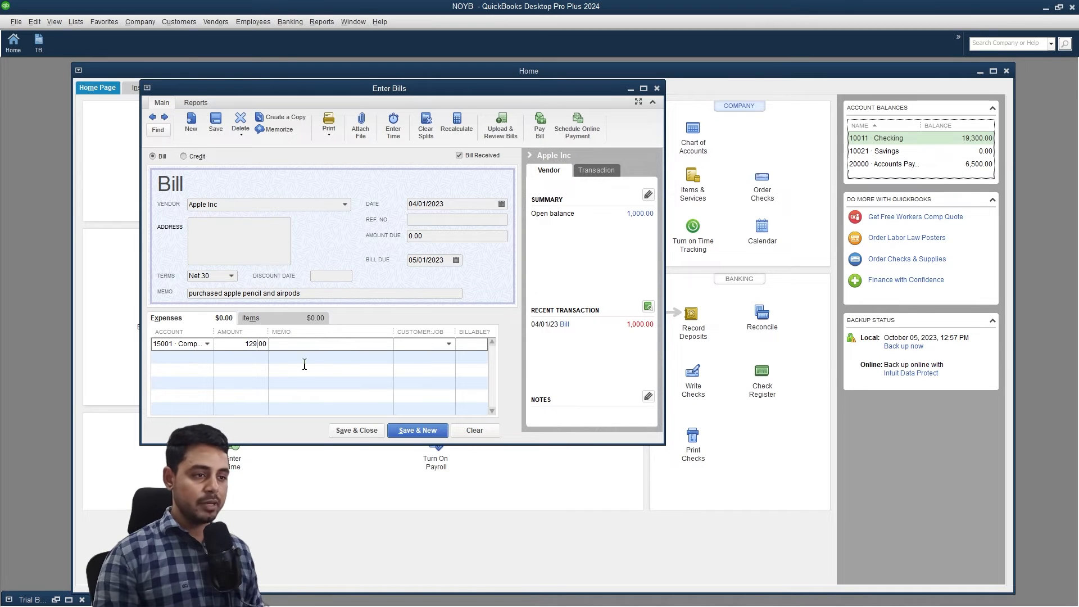
click(328, 346)
text(Apple Pencil)
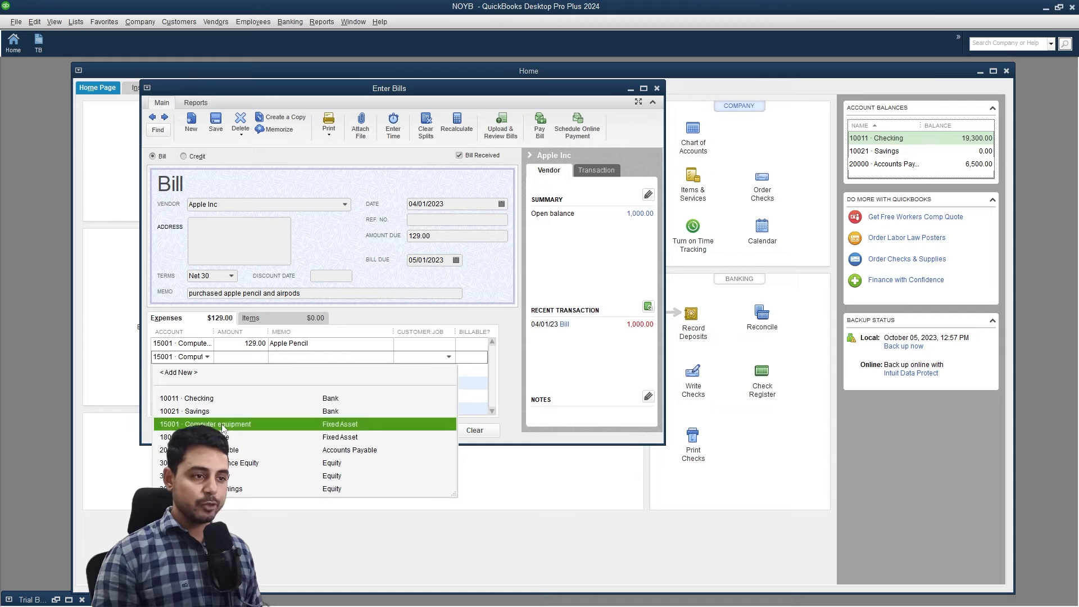
click(221, 425)
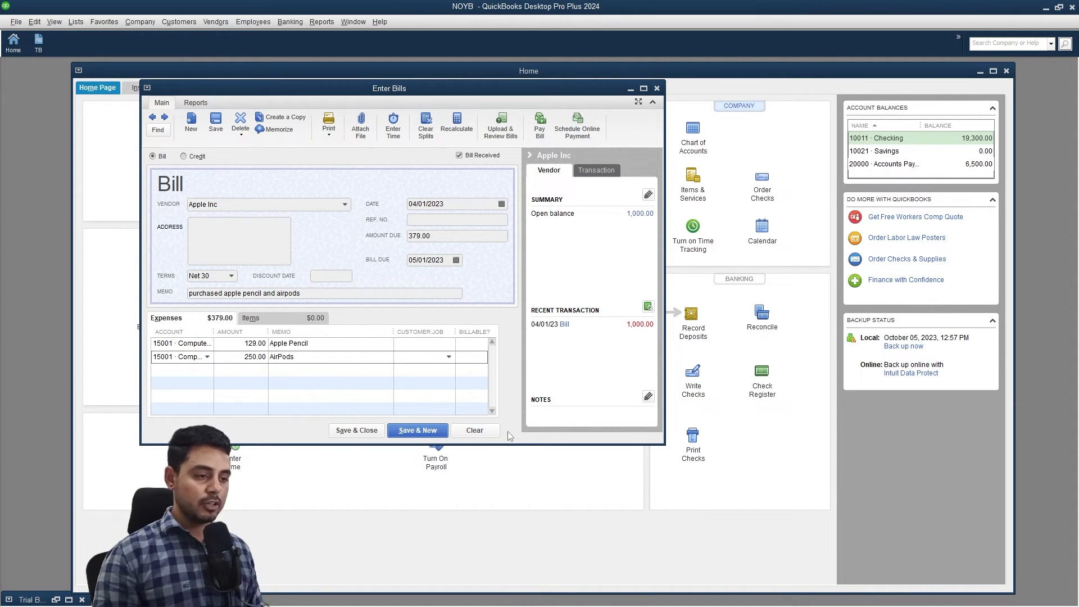
click(363, 434)
click(38, 42)
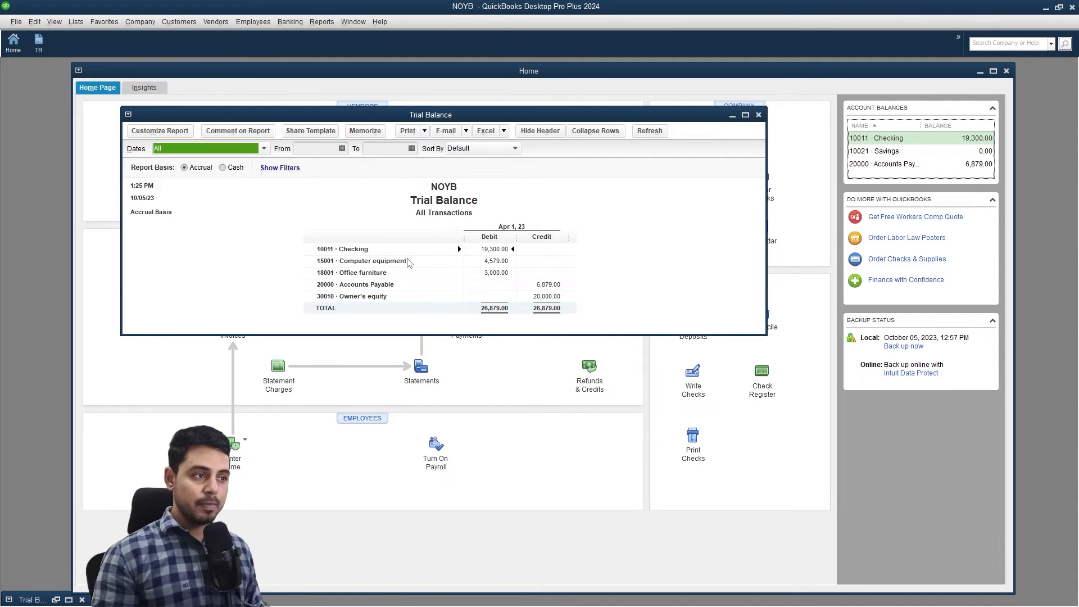
Close the Trial Balance report after confirming it balances at 26,879.00.
click(759, 114)
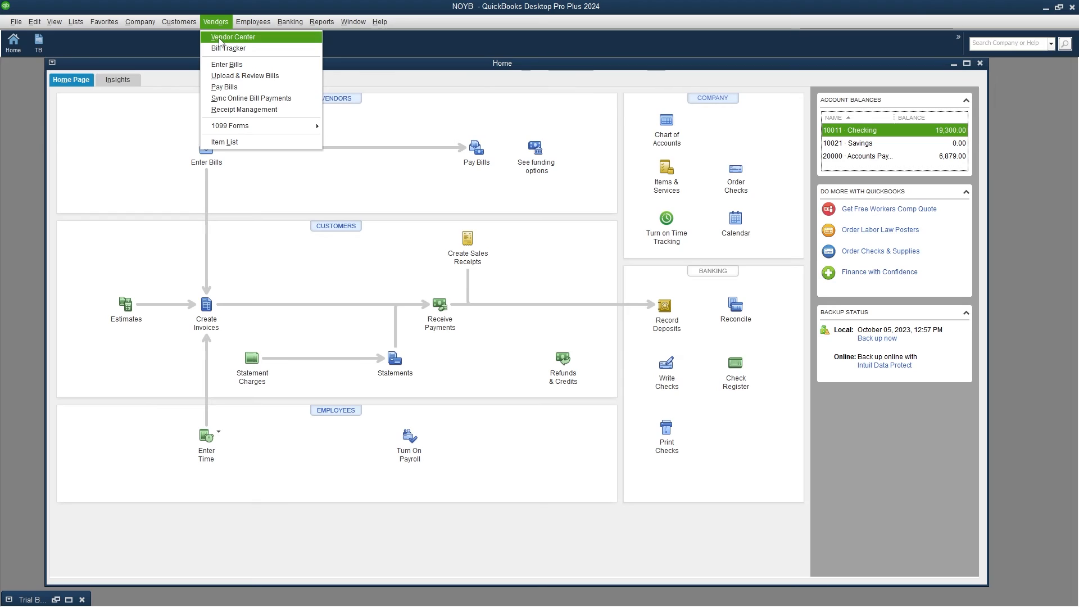
Create vendor Adobe Inc. from the Vendor Center, then close the Vendor Center.
click(219, 42)
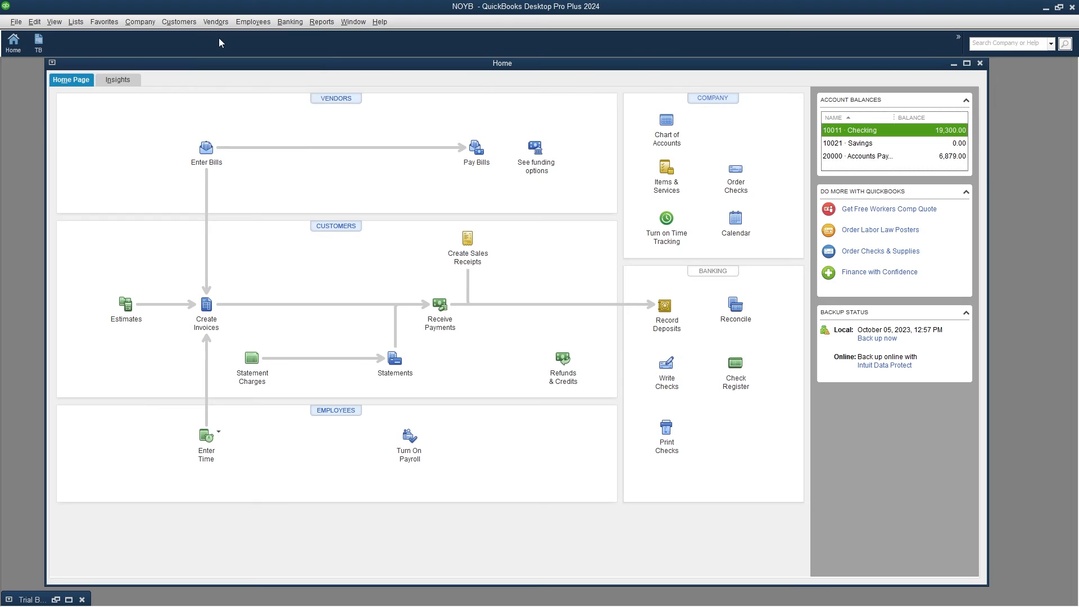
click(44, 84)
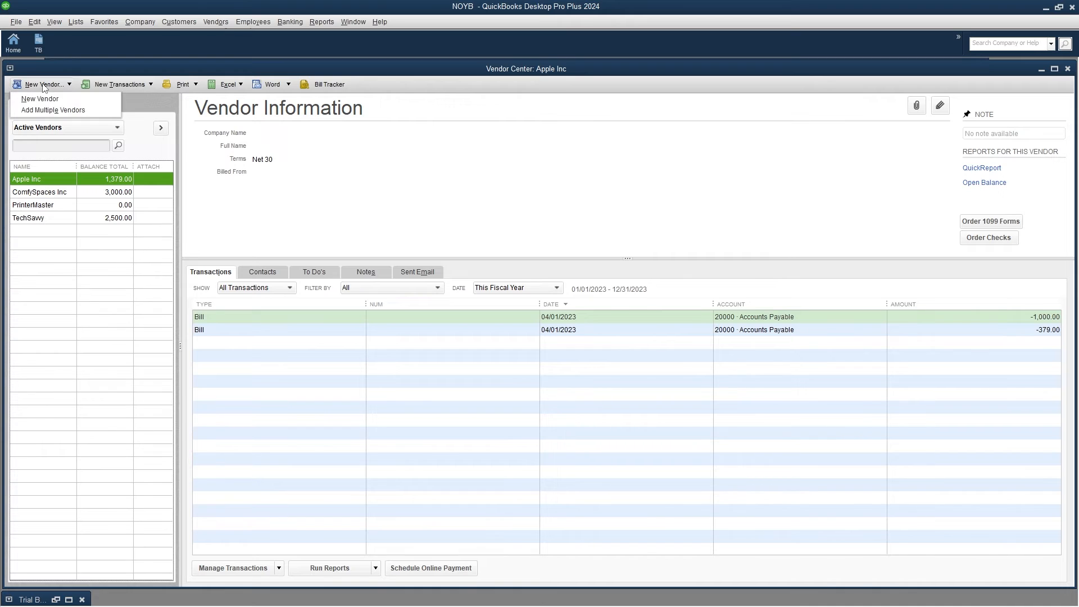
click(24, 95)
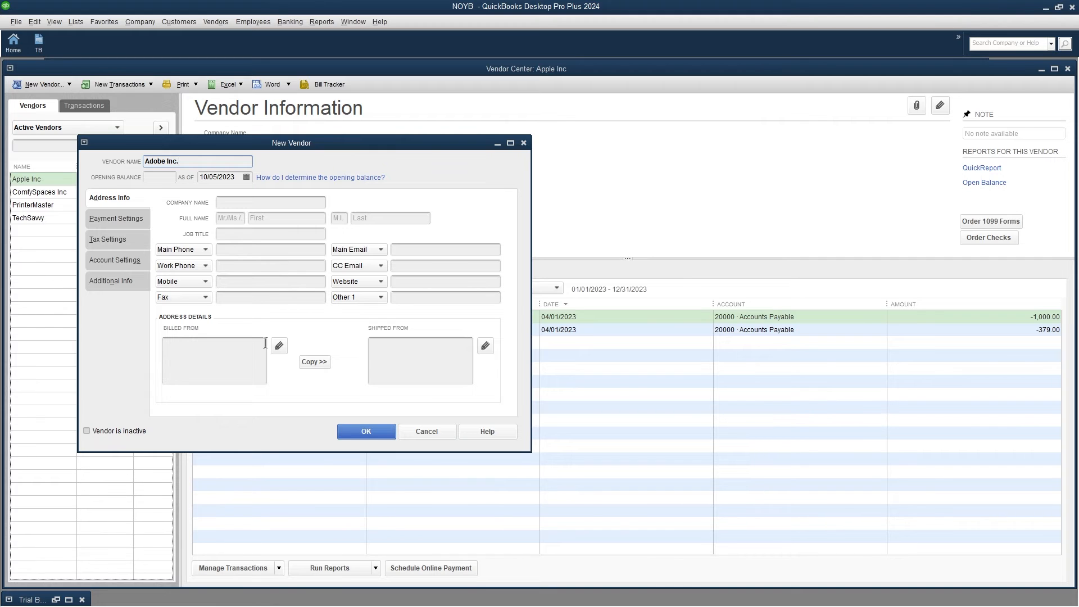
click(377, 432)
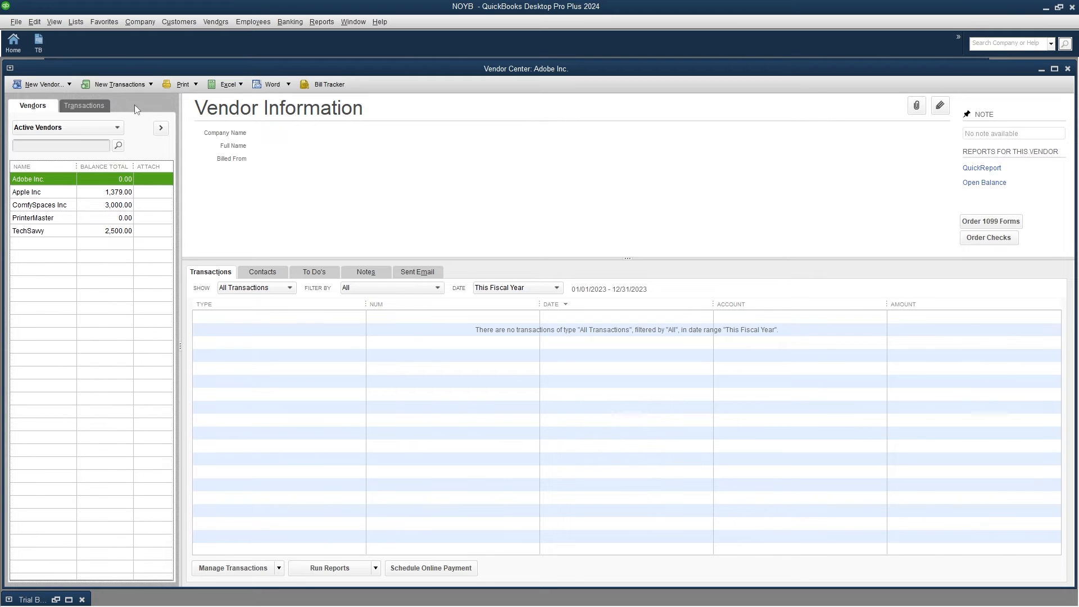
click(13, 41)
click(76, 22)
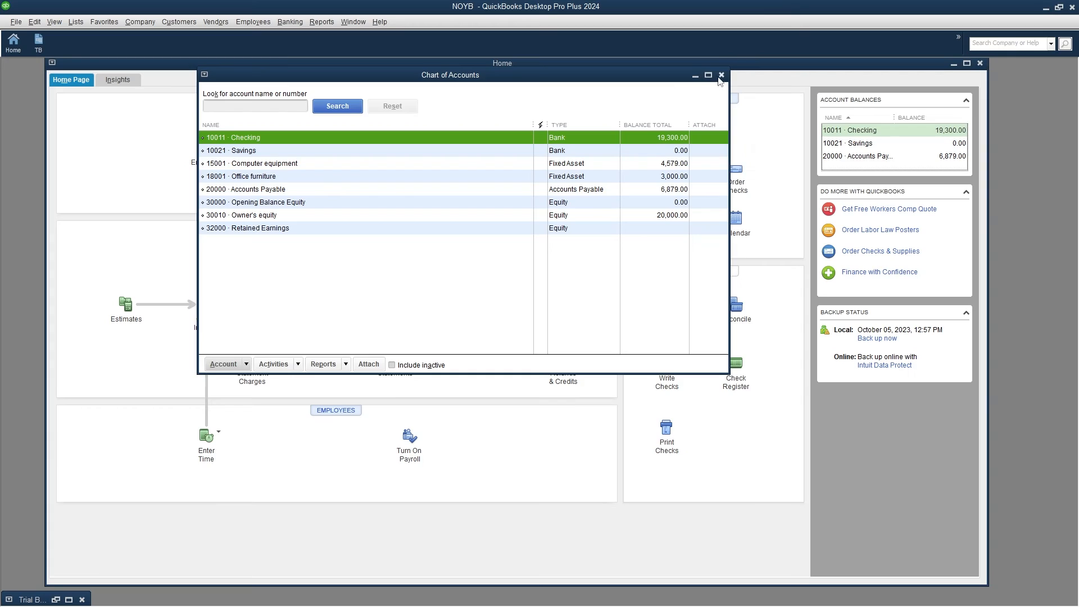
Start a new Other Current Asset account from the Chart of Accounts.
click(721, 79)
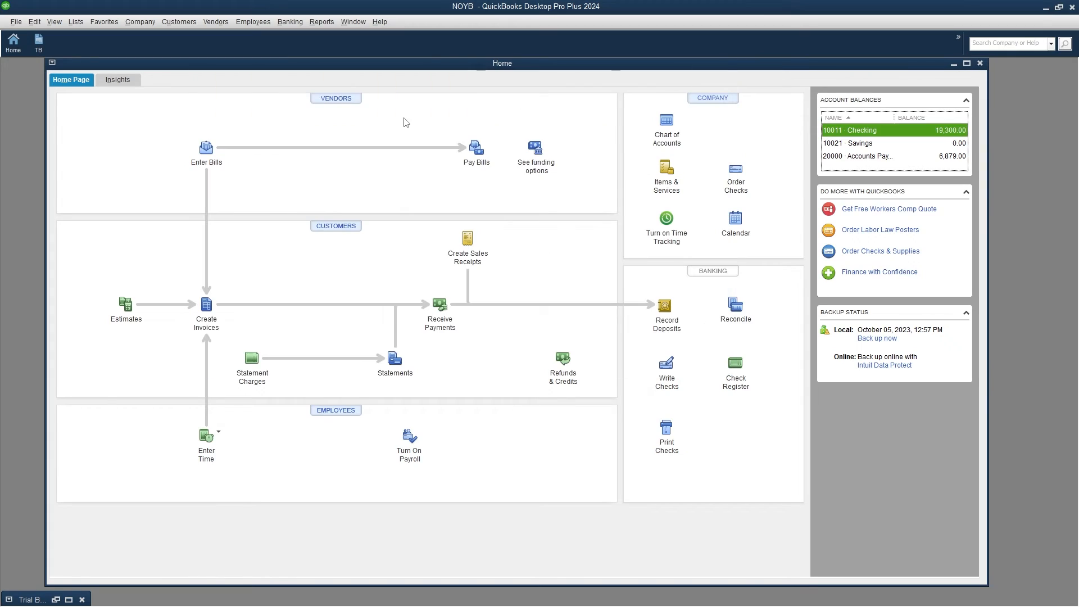
key(ctrl+a)
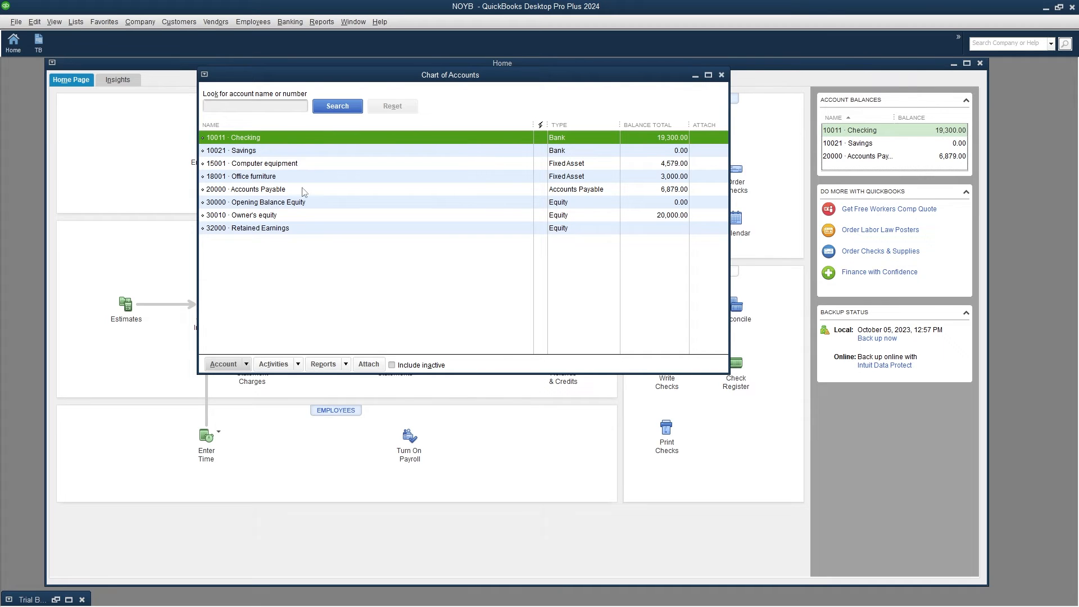
click(231, 365)
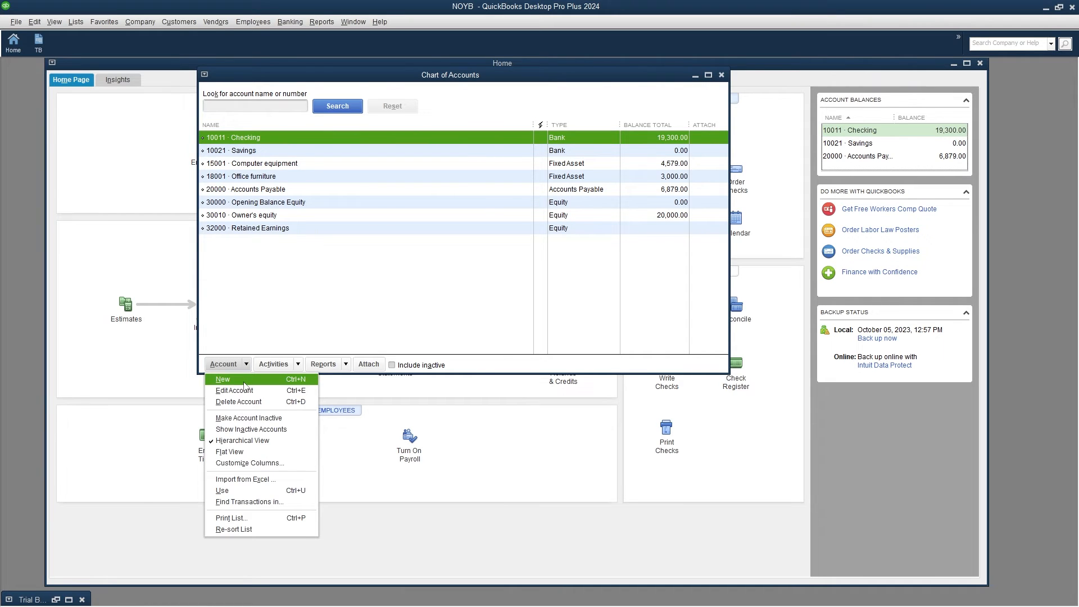
click(244, 386)
click(506, 300)
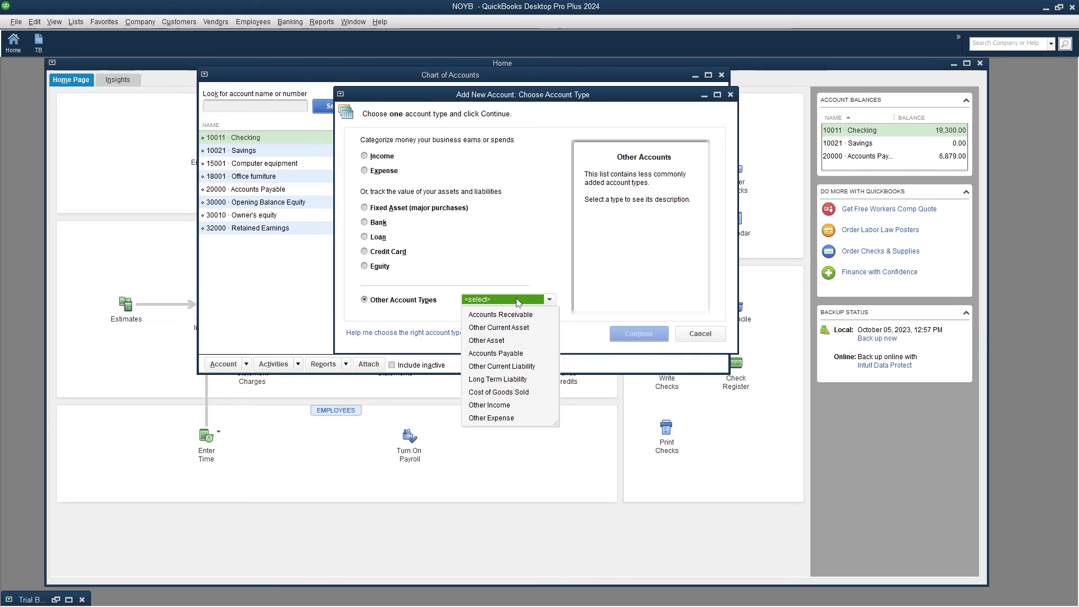
click(513, 328)
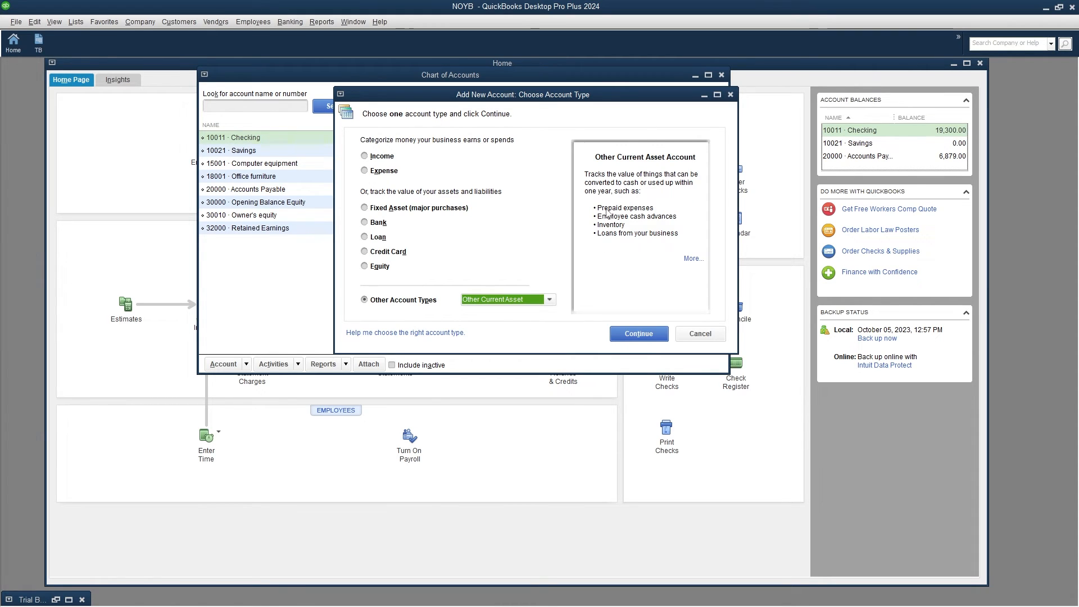
click(644, 338)
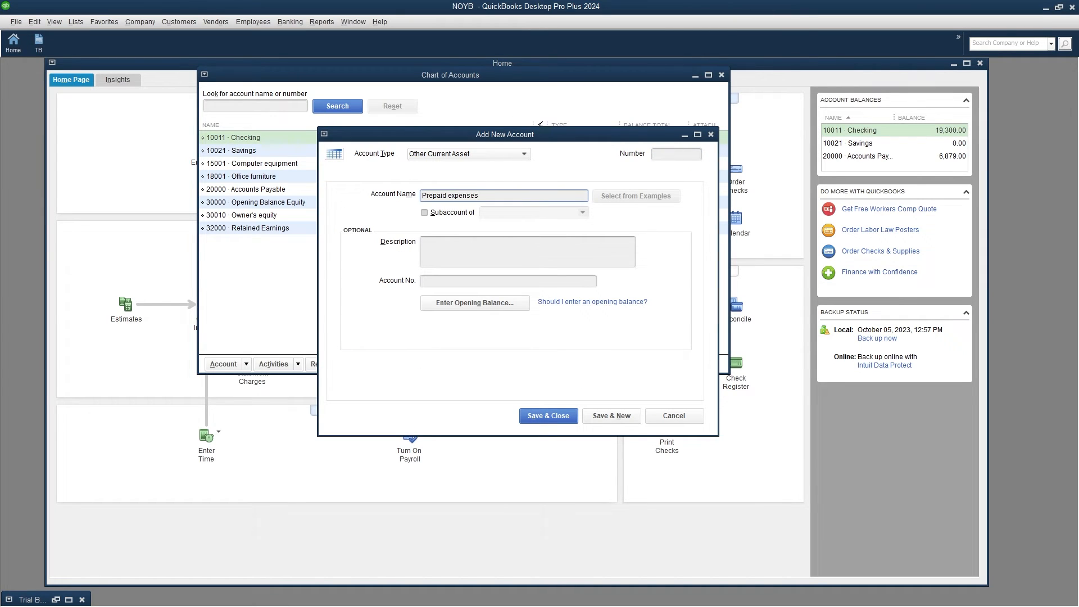
Save the account as 14001 Prepaid expenses, described as advanced payment to vendors.
key(shift+Tab)
text(1)
click(444, 242)
text(advanced payment)
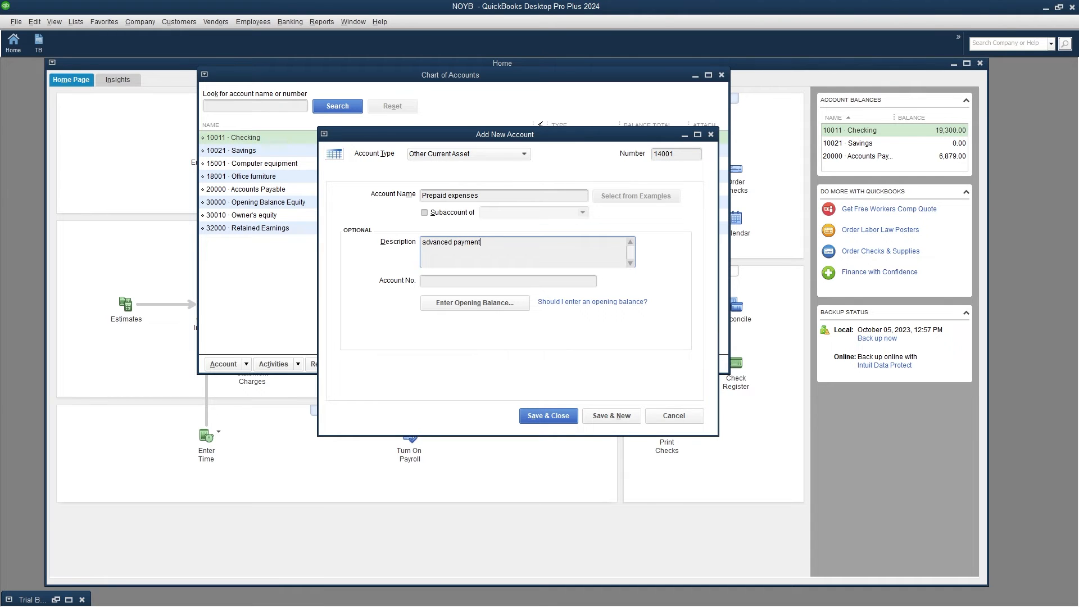
text(o vendors)
click(562, 418)
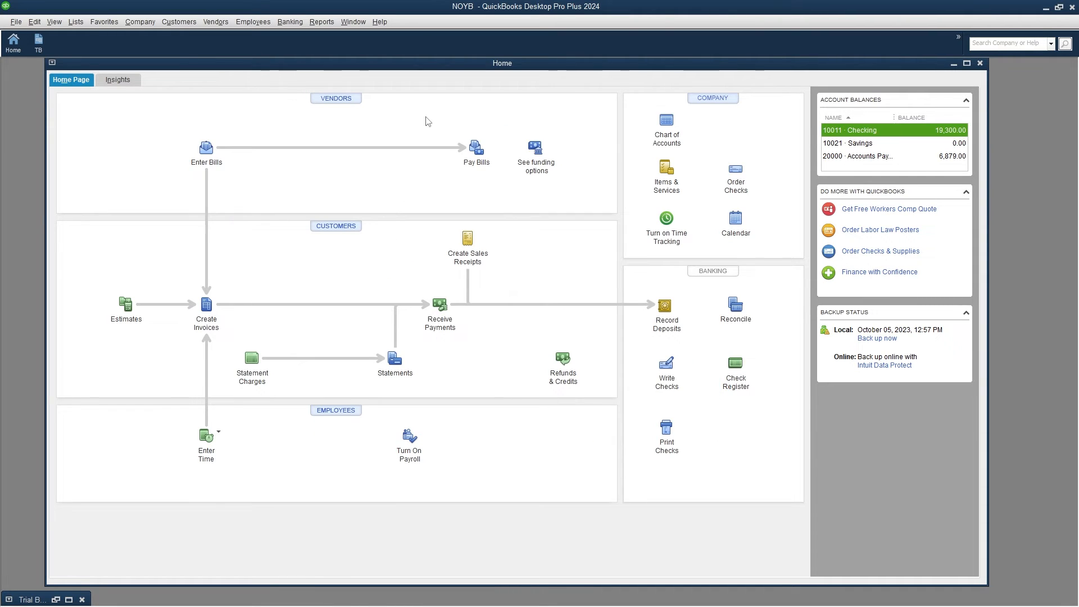
key(ctrl+w)
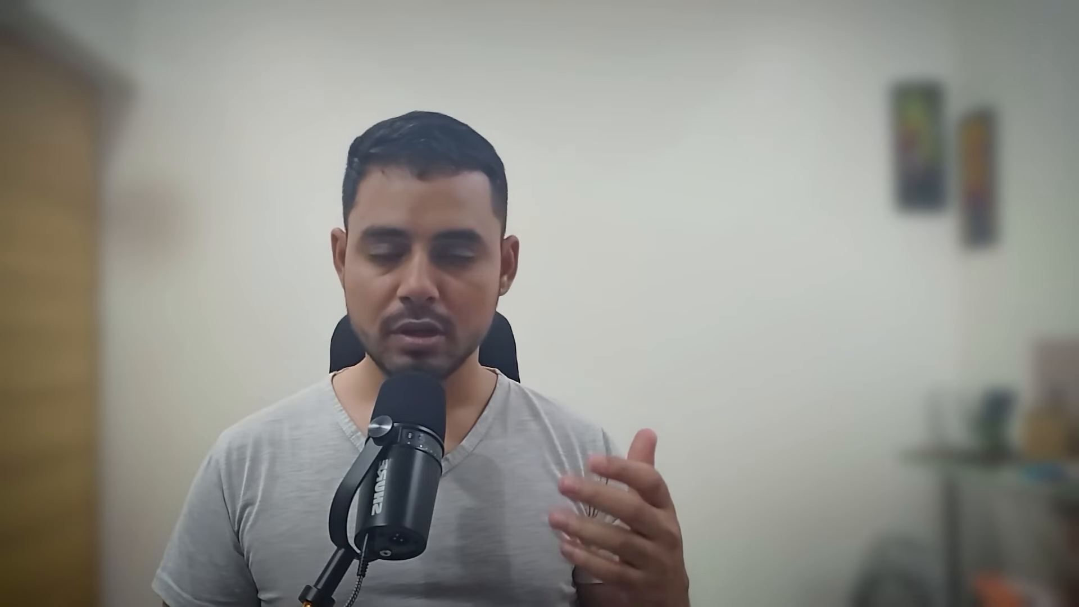
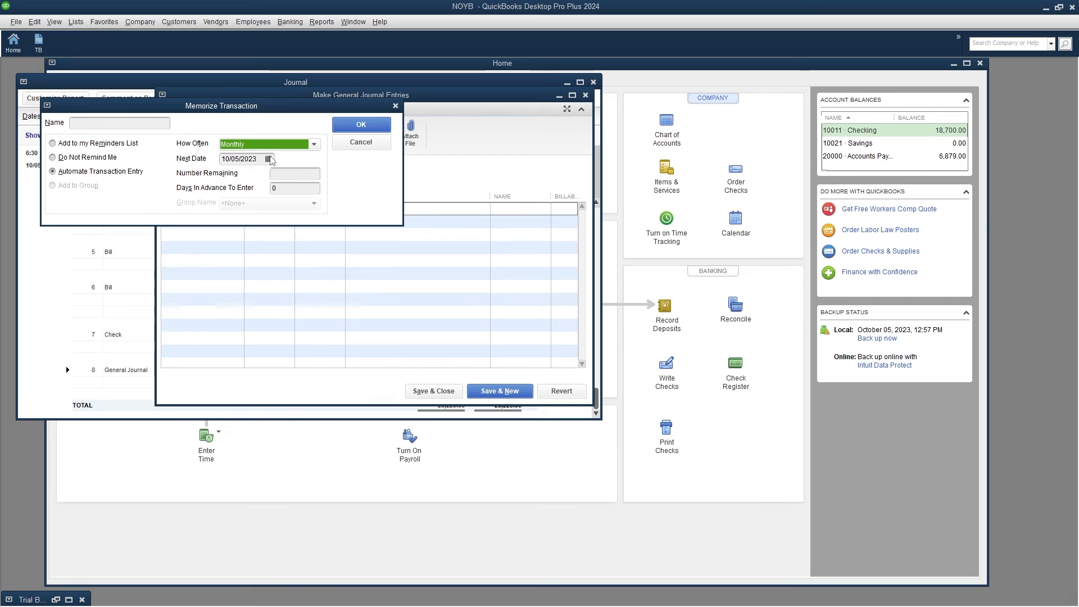
Schedule the memorized entry from 05/28/2023, with 11 remaining and 1 day in advance.
click(269, 159)
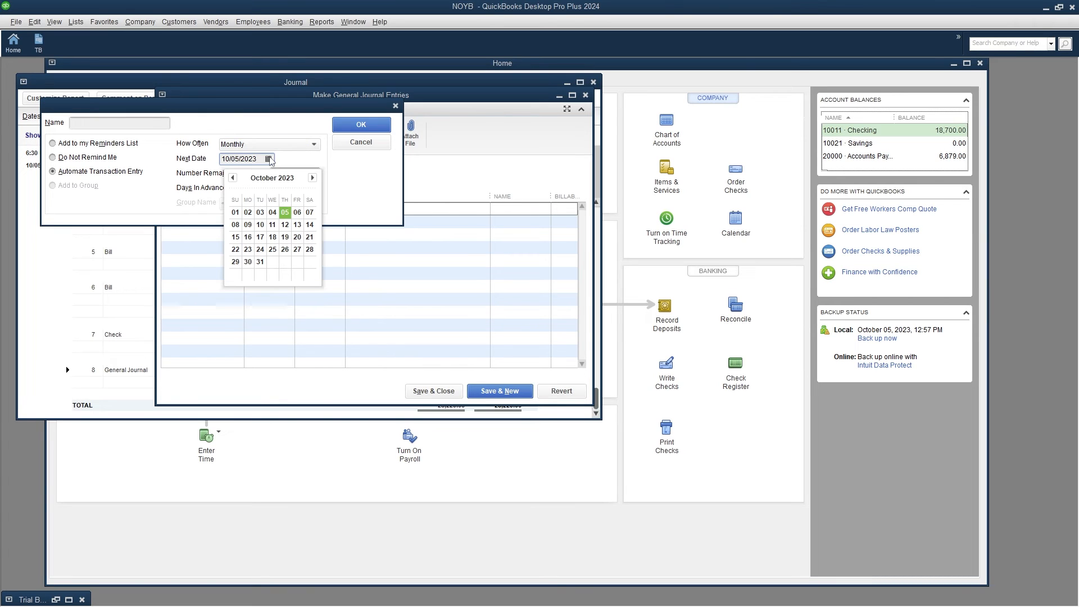
click(232, 178)
click(232, 177)
click(232, 177)
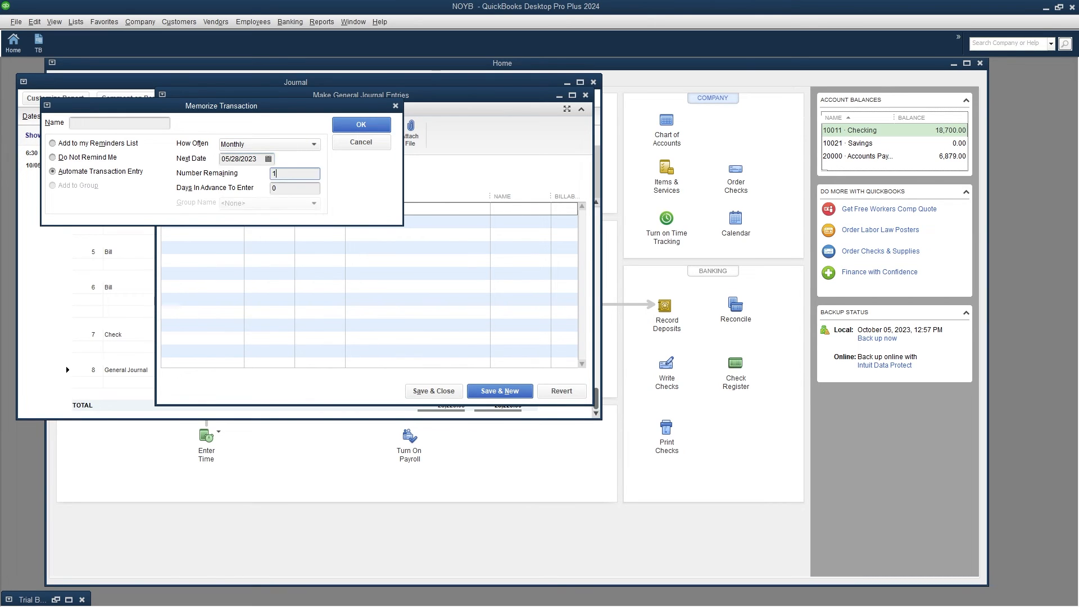
text(11)
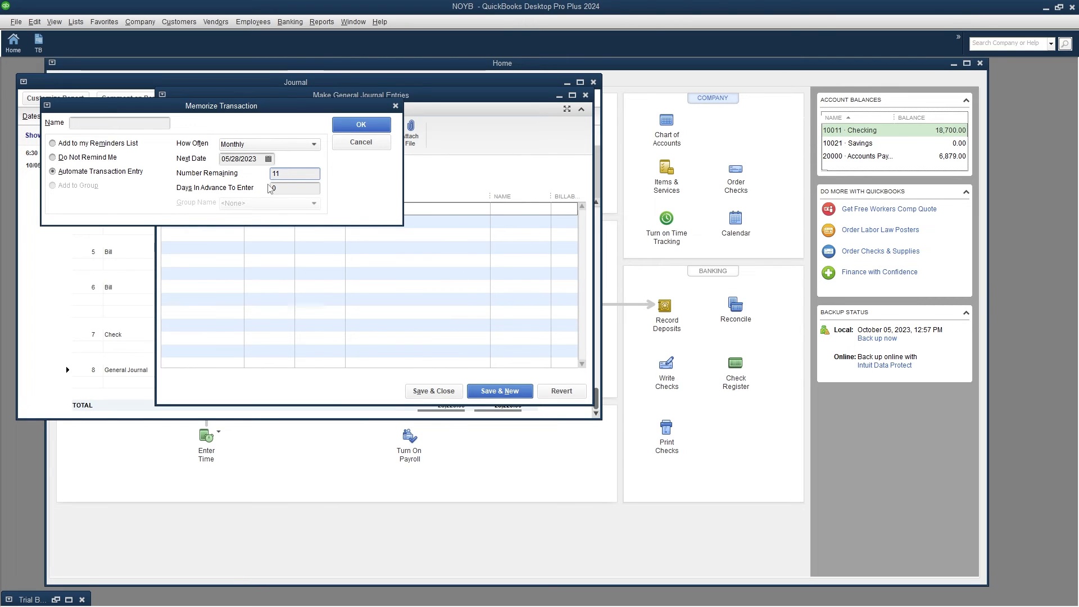
key(Tab)
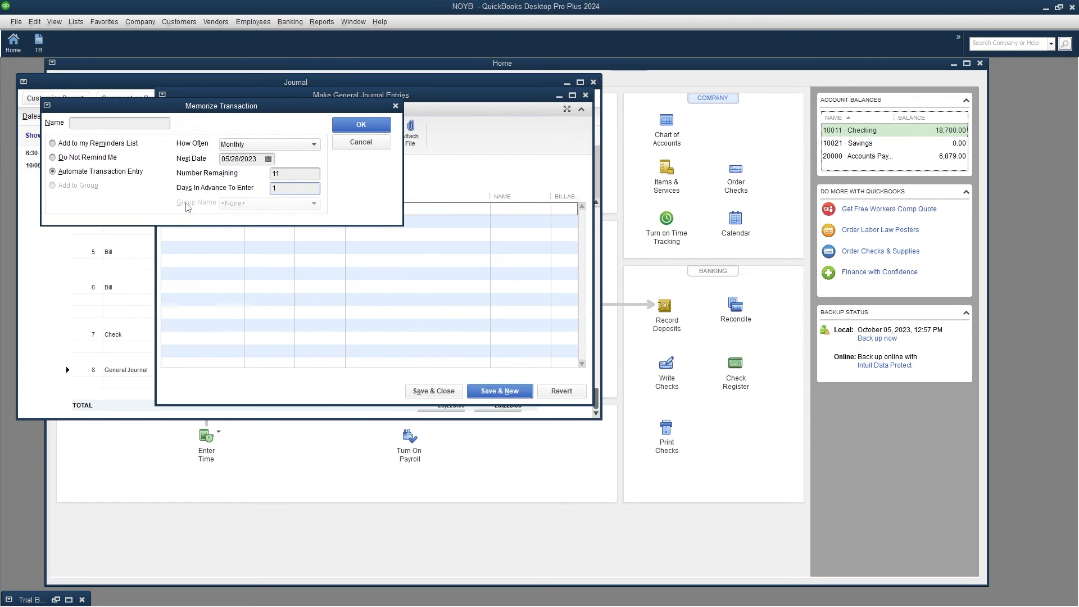
text(1)
Name the memorized transaction 'Recognize prepaidd expense'.
click(118, 123)
text(Transaction history account)
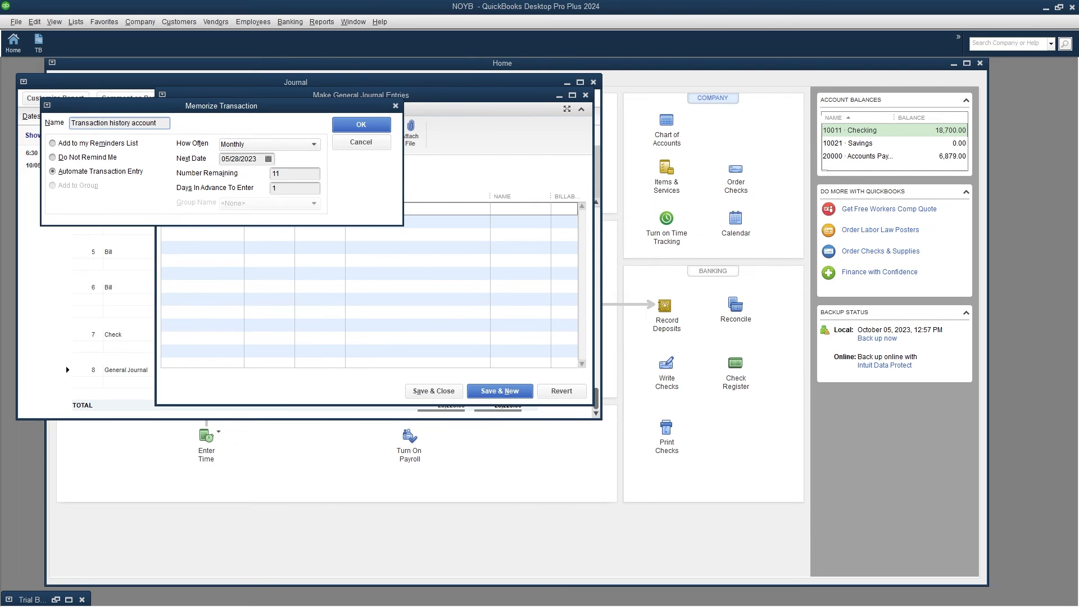
key(ctrl+a)
text(Recognize prepaidd expense)
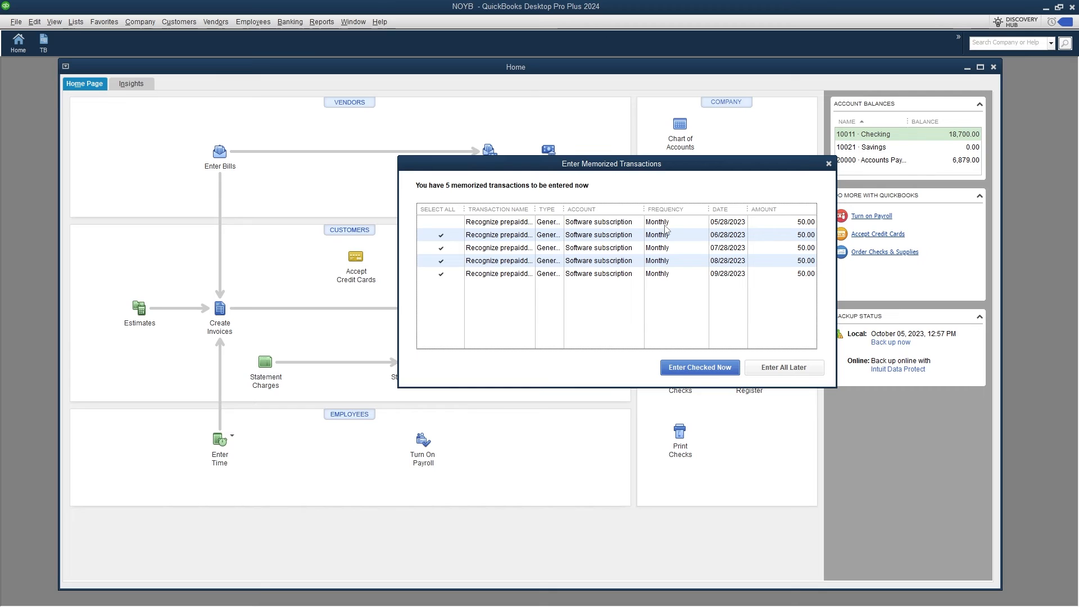
Toggle the 07/28 and 05/28 entry checkmarks, then postpone all due memorized entries with Enter All Later.
click(666, 246)
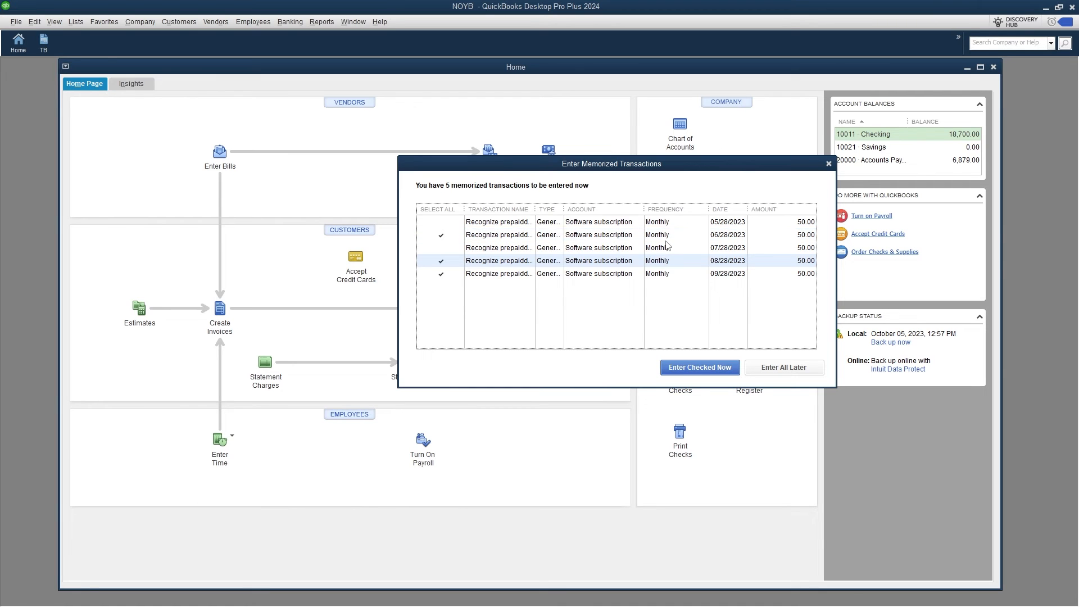
click(667, 247)
click(665, 223)
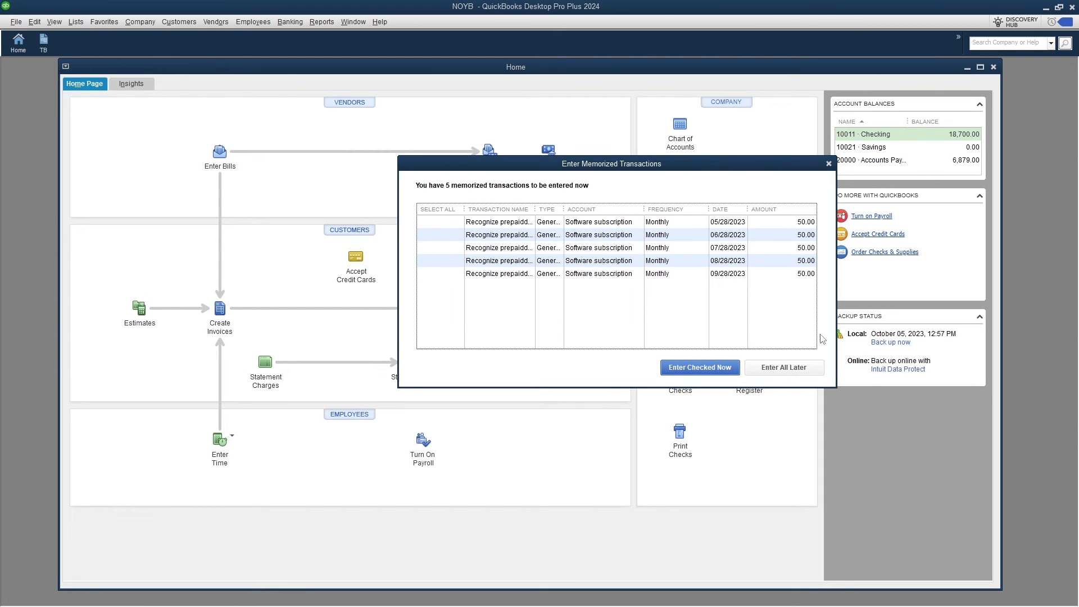
click(783, 368)
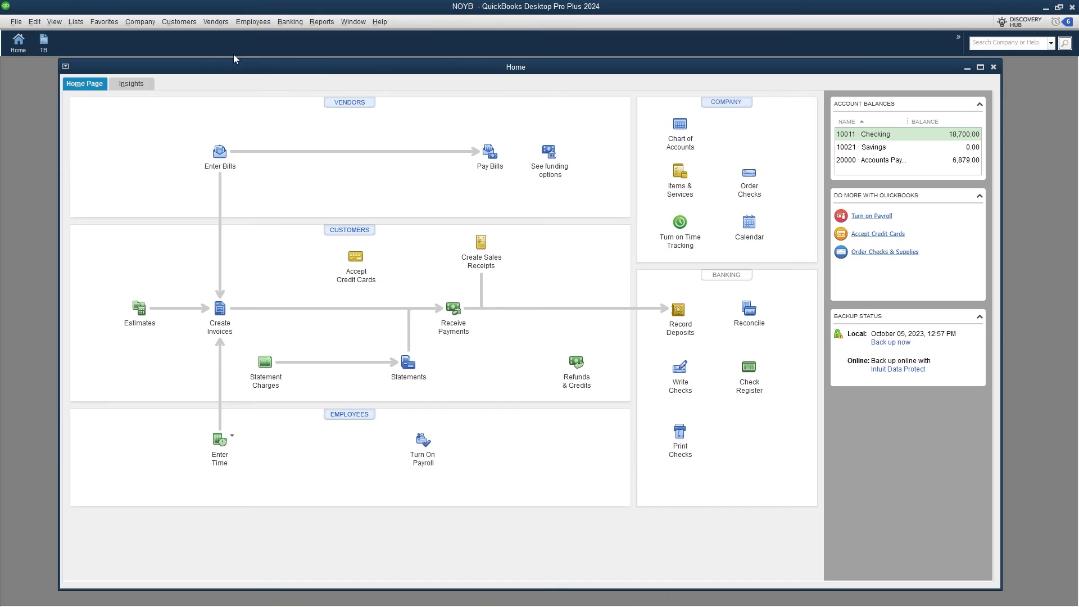
Start a sales receipt for new customer PicturePerfect Studios, using the name as company name.
click(181, 22)
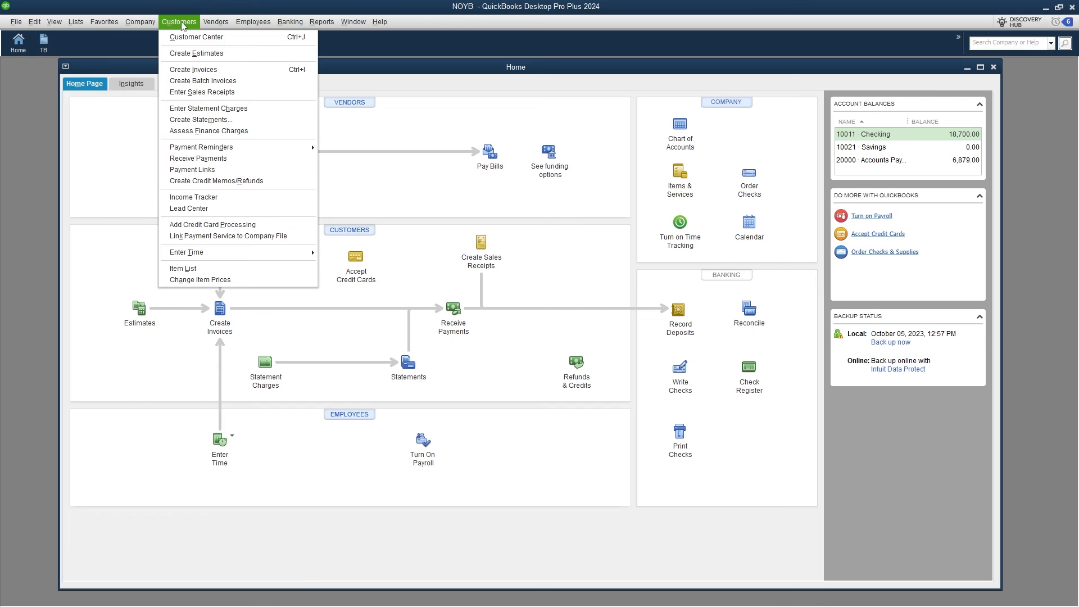
click(208, 92)
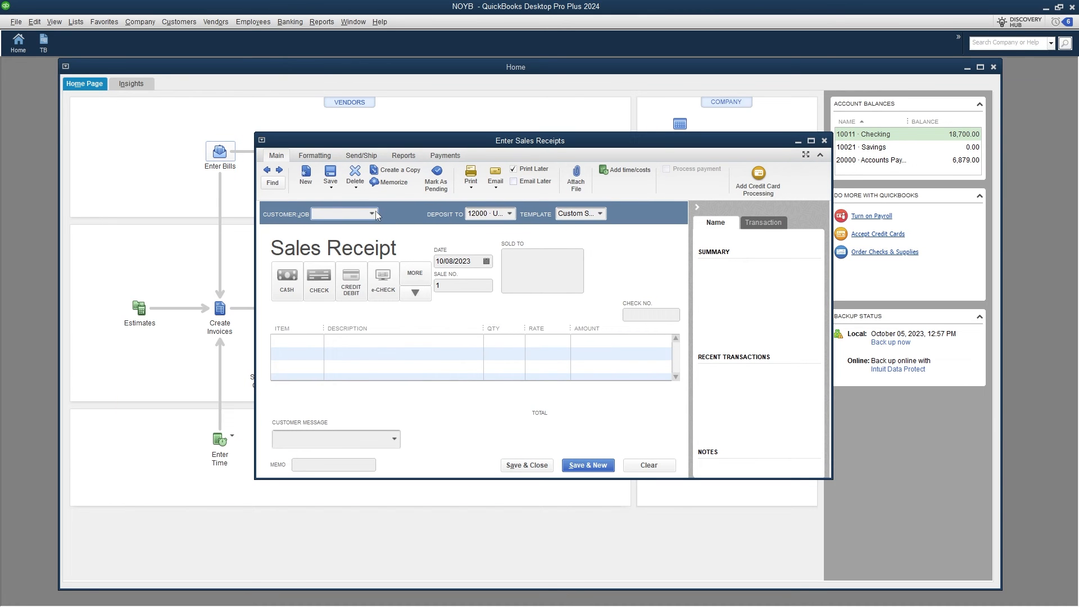
click(374, 213)
click(366, 229)
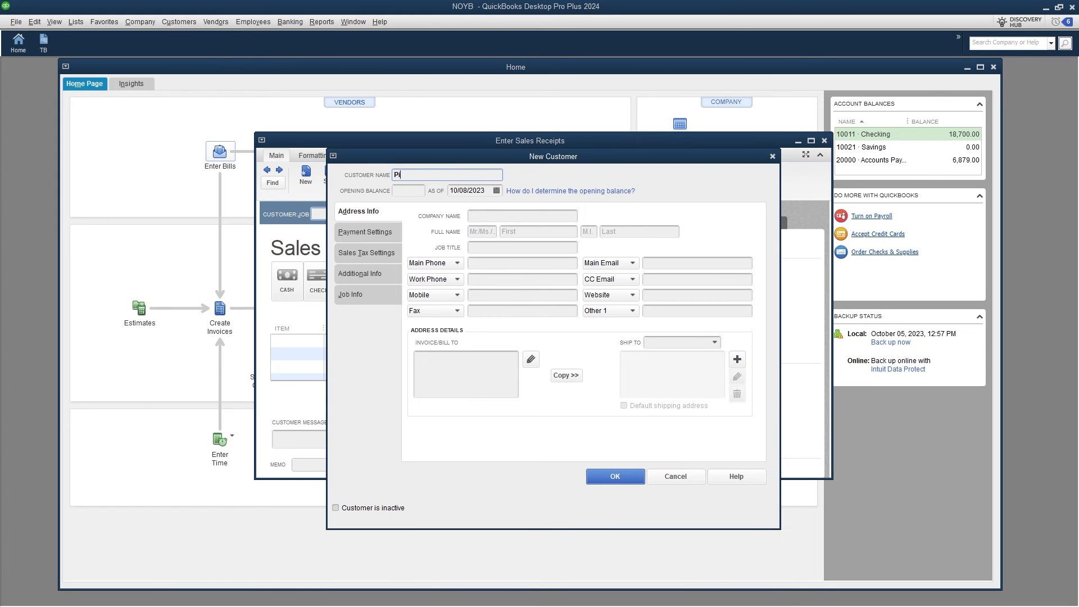
text(PicturePerfect Studios)
drag(483, 175, 352, 177)
key(ctrl+c)
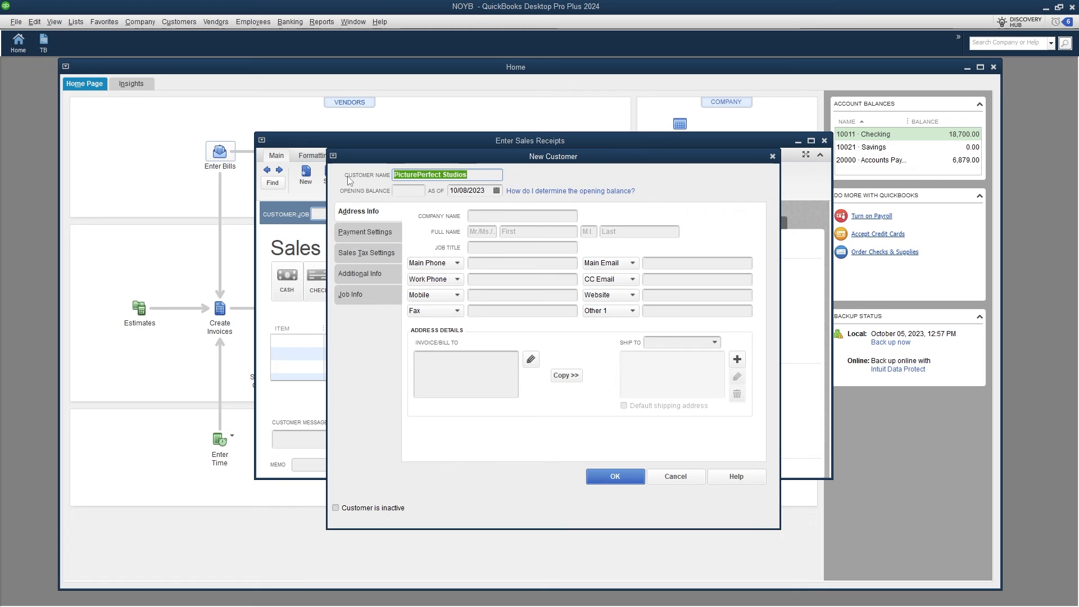
click(526, 215)
key(ctrl+v)
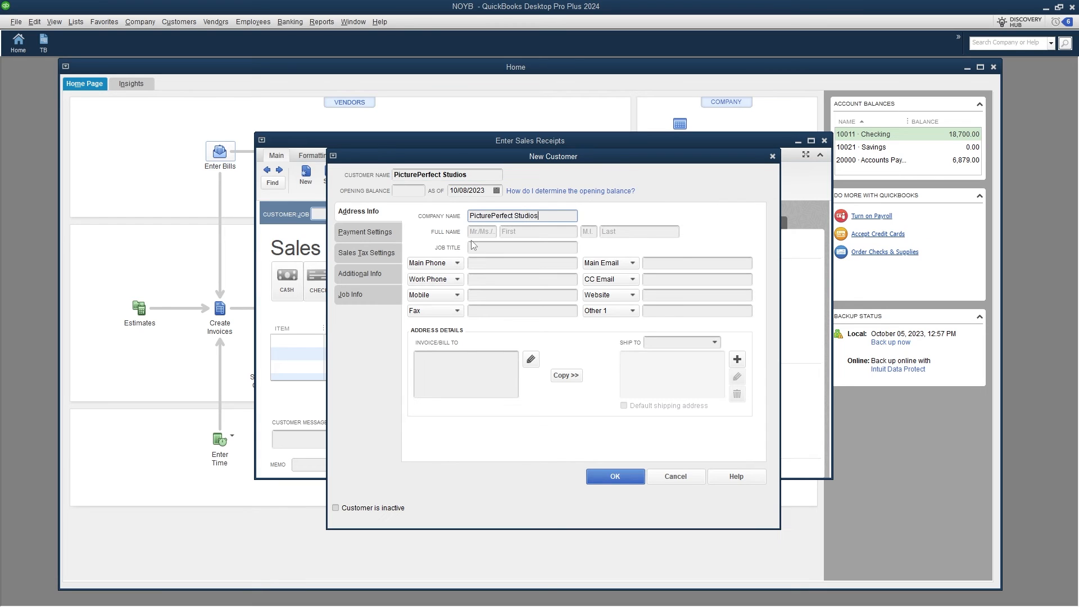
key(Tab)
Give the customer Net 30 payment terms and Check as preferred payment method.
click(386, 235)
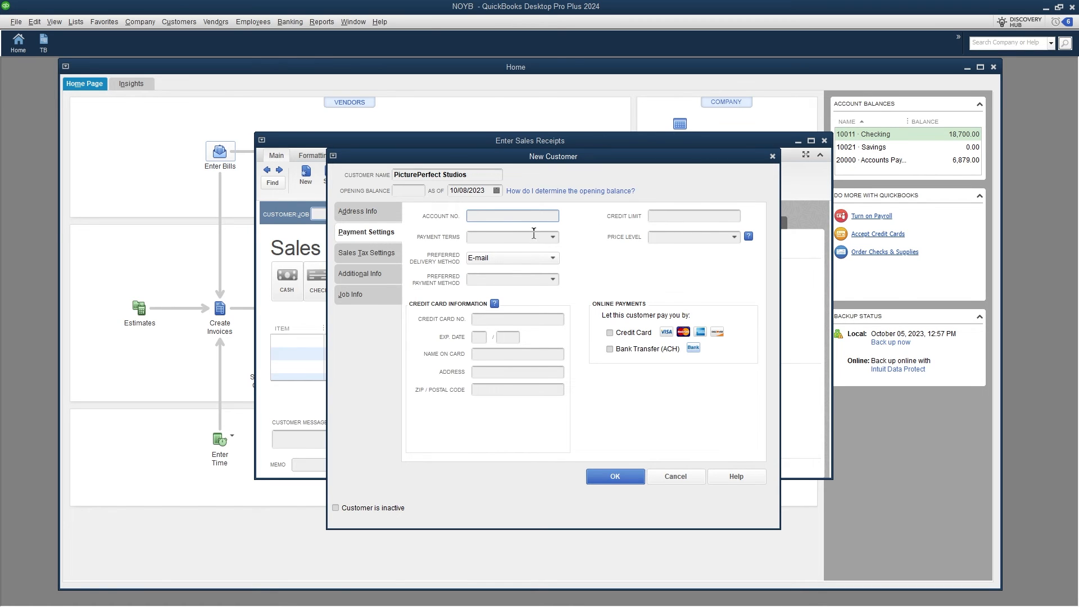
click(554, 238)
click(533, 336)
click(554, 280)
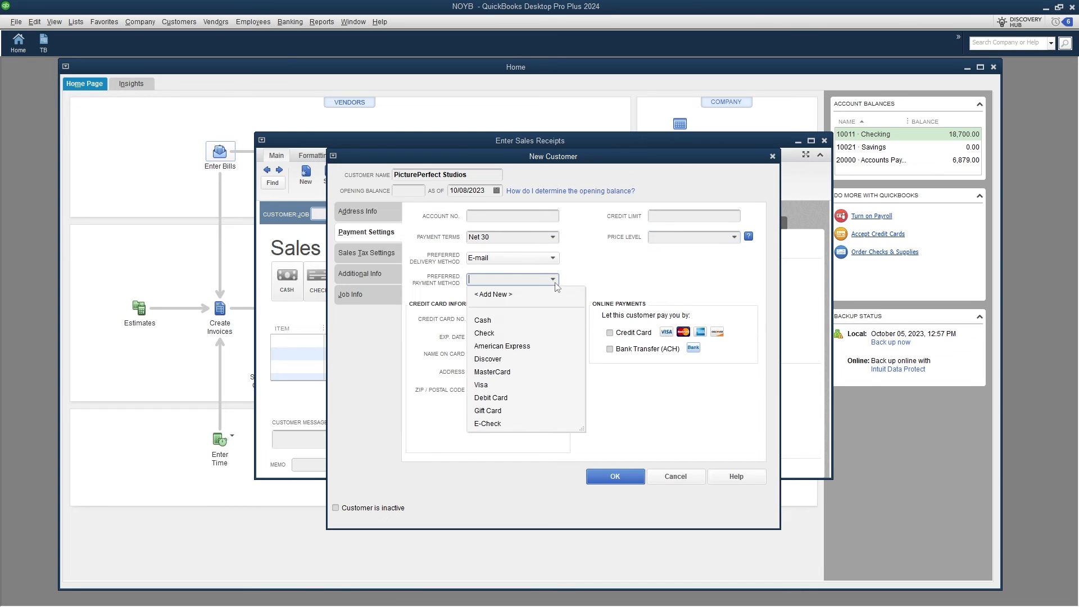
click(548, 333)
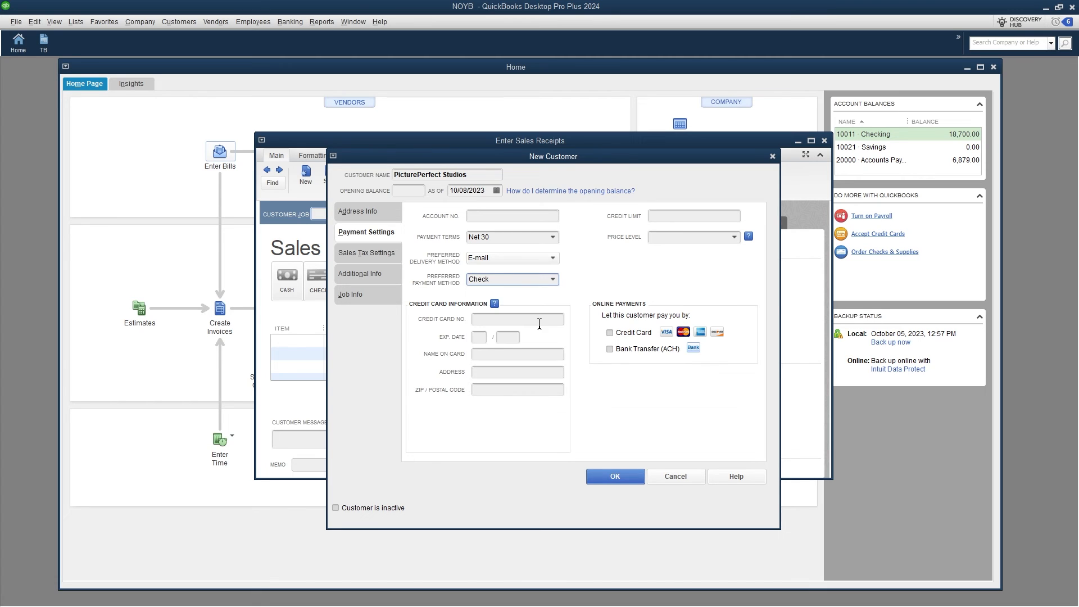
Set customer type to From advertisement, leave the rep unassigned, and save the customer.
click(371, 254)
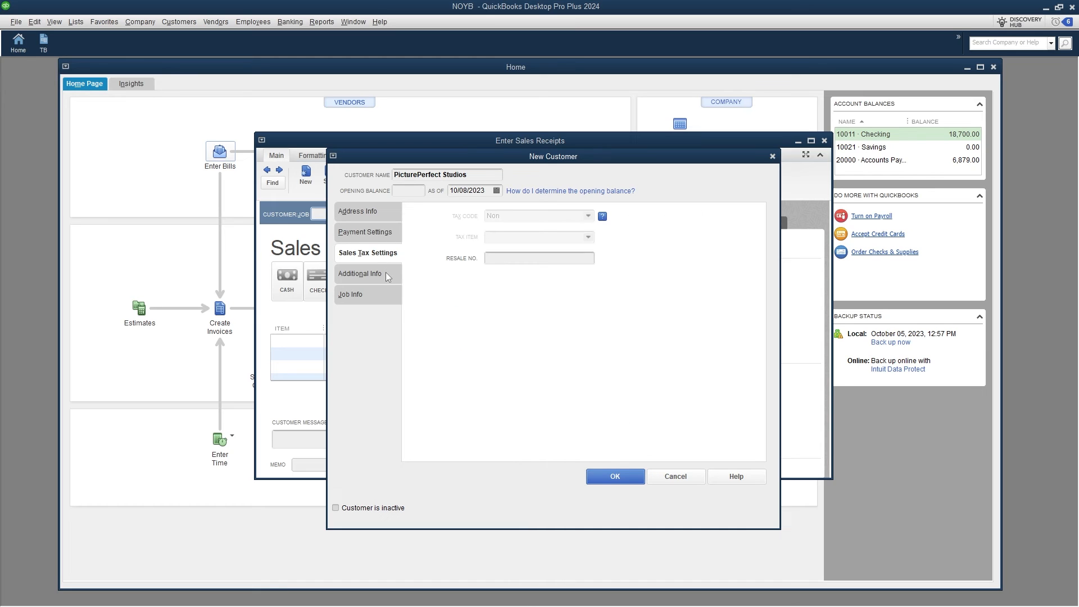
click(386, 272)
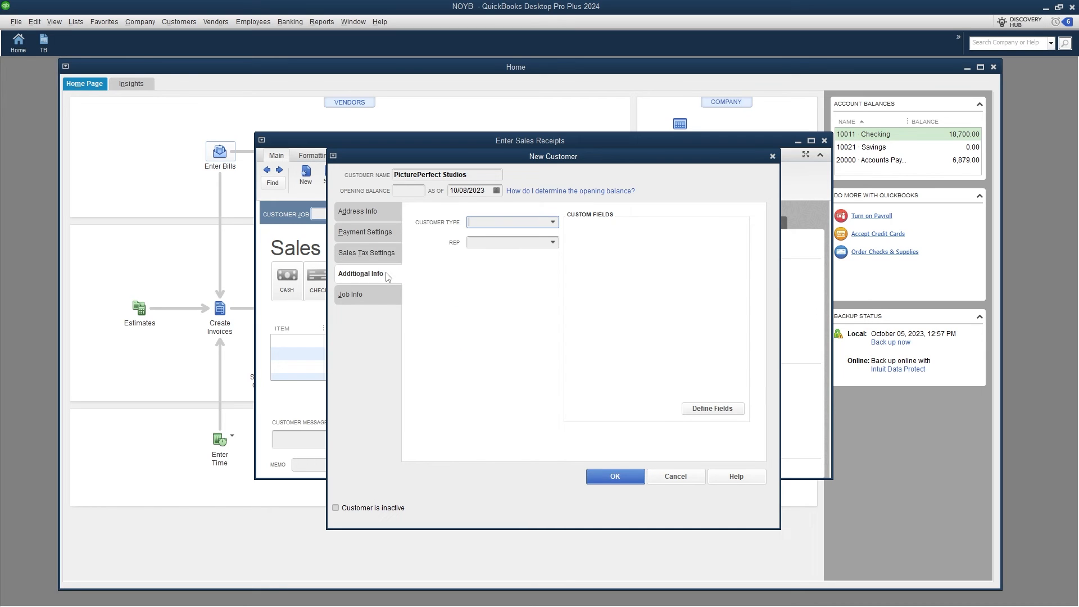
click(553, 223)
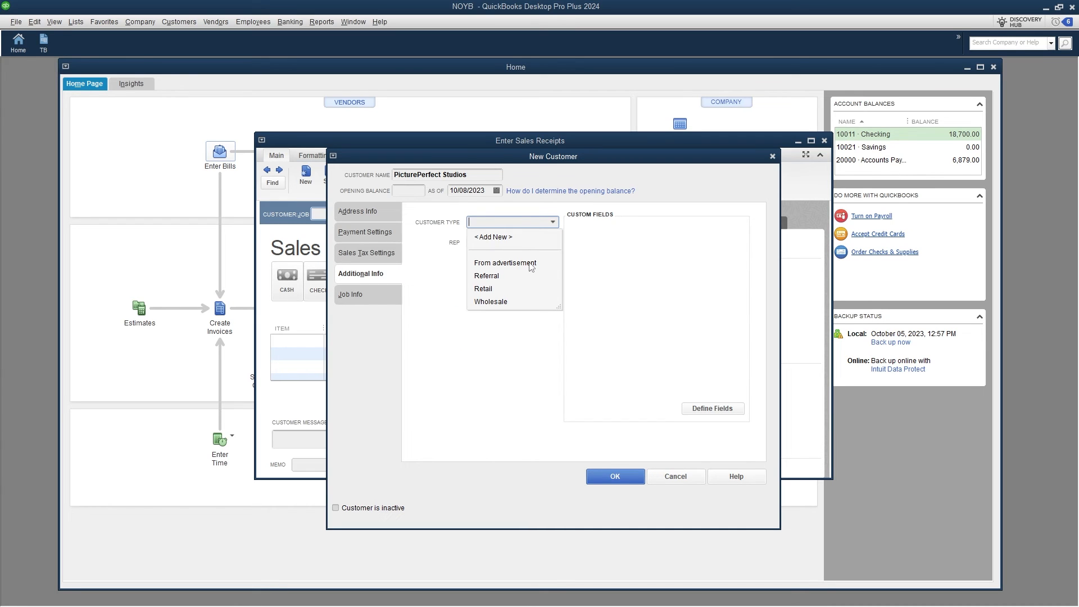
click(530, 263)
click(552, 243)
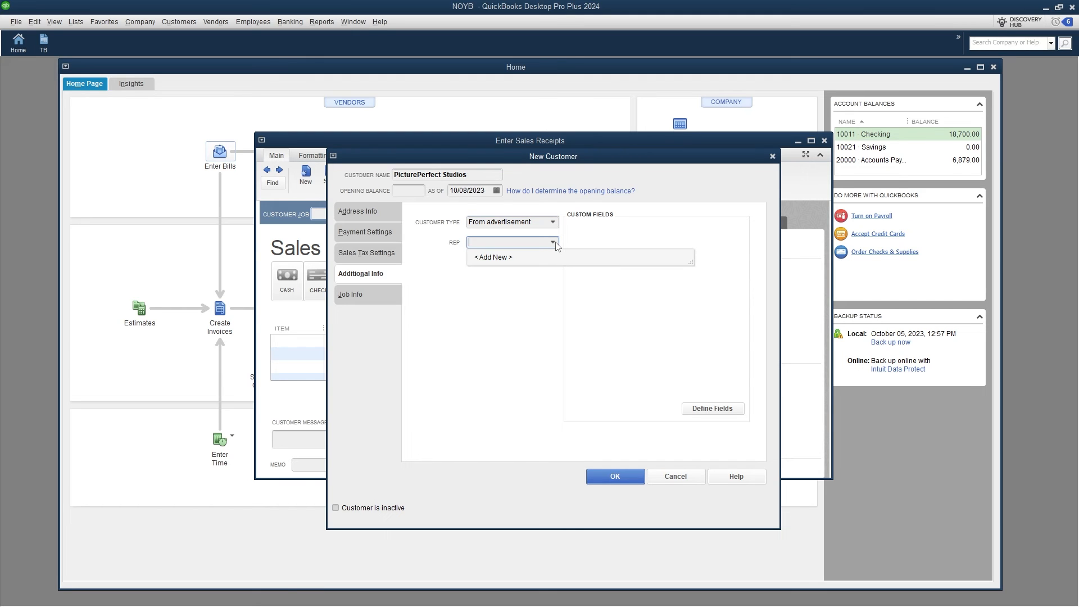
click(552, 242)
click(362, 295)
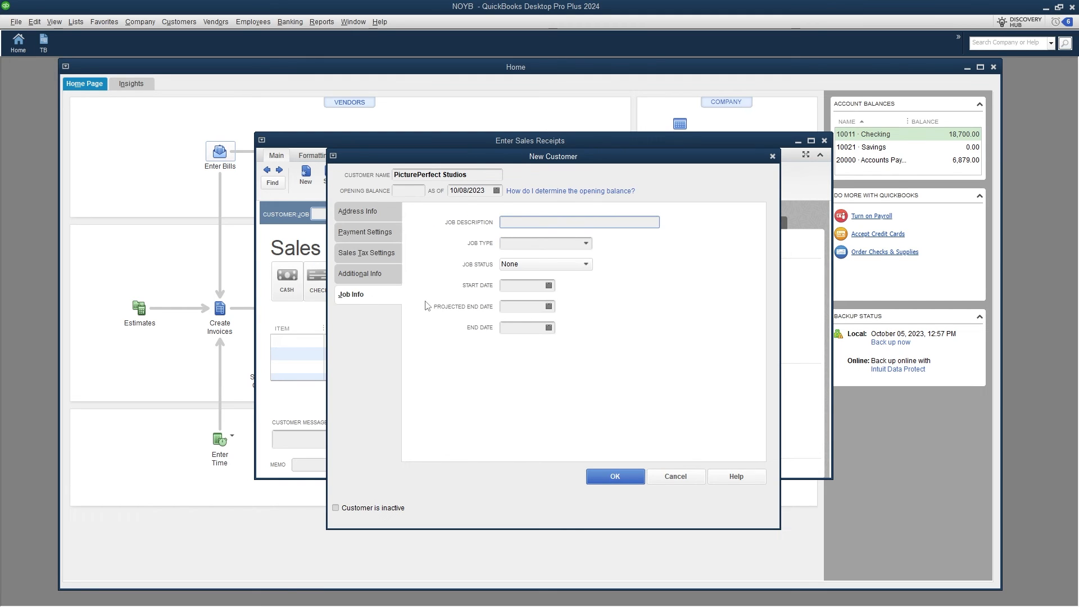
click(615, 476)
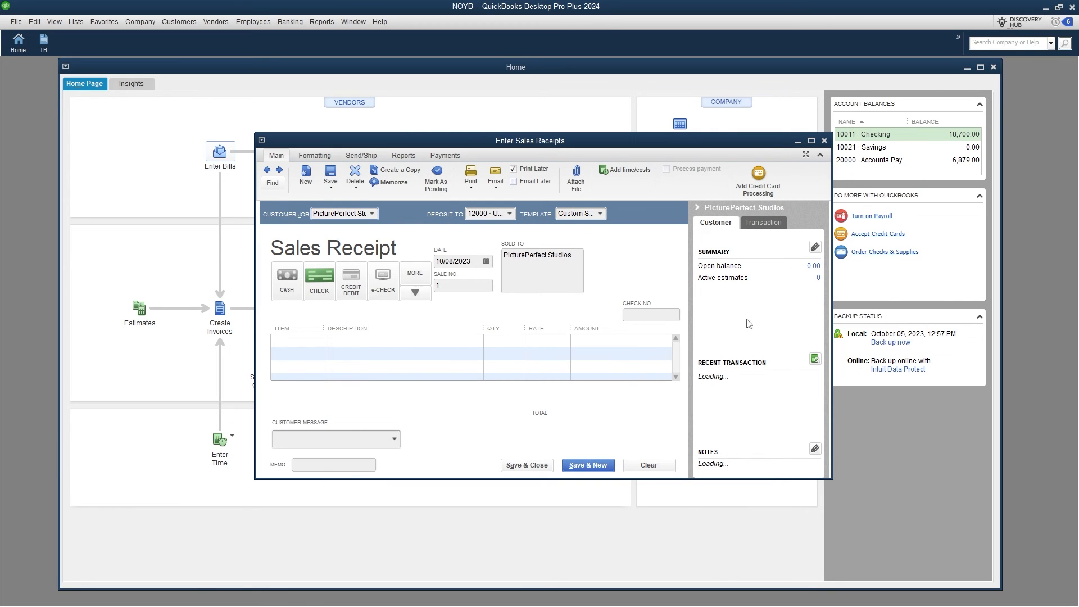
Widen the receipt's Item column and start a new item for the first line.
click(661, 318)
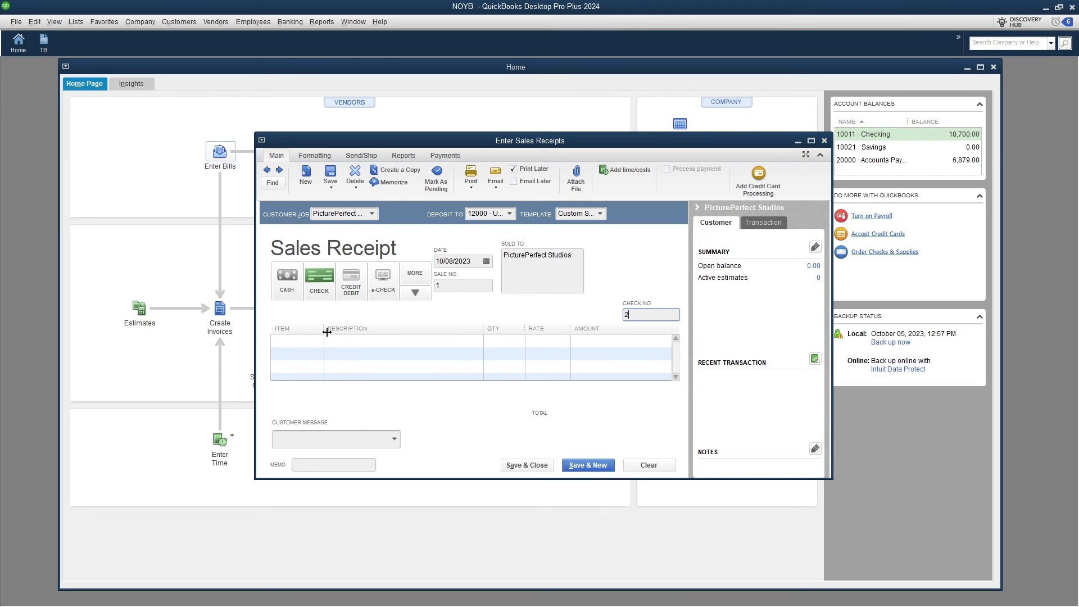
drag(326, 328, 375, 329)
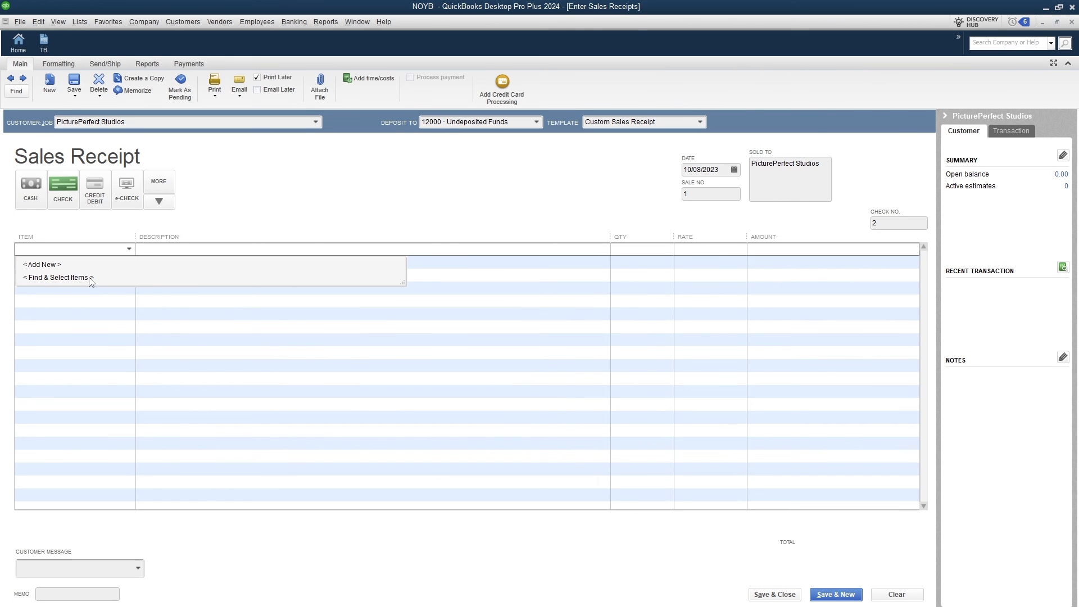
click(90, 277)
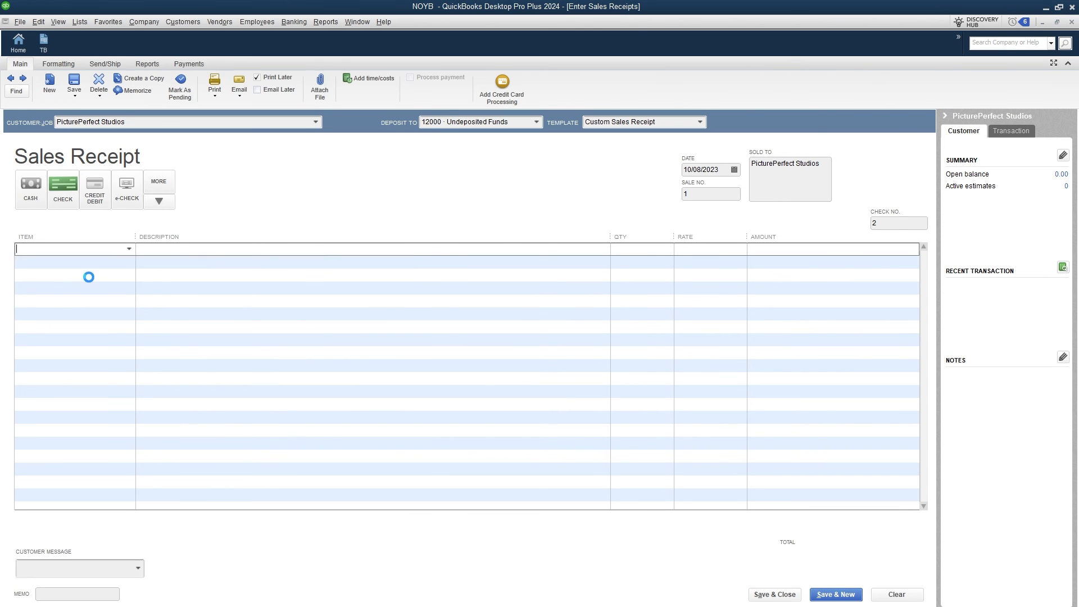
click(436, 327)
click(131, 251)
click(102, 265)
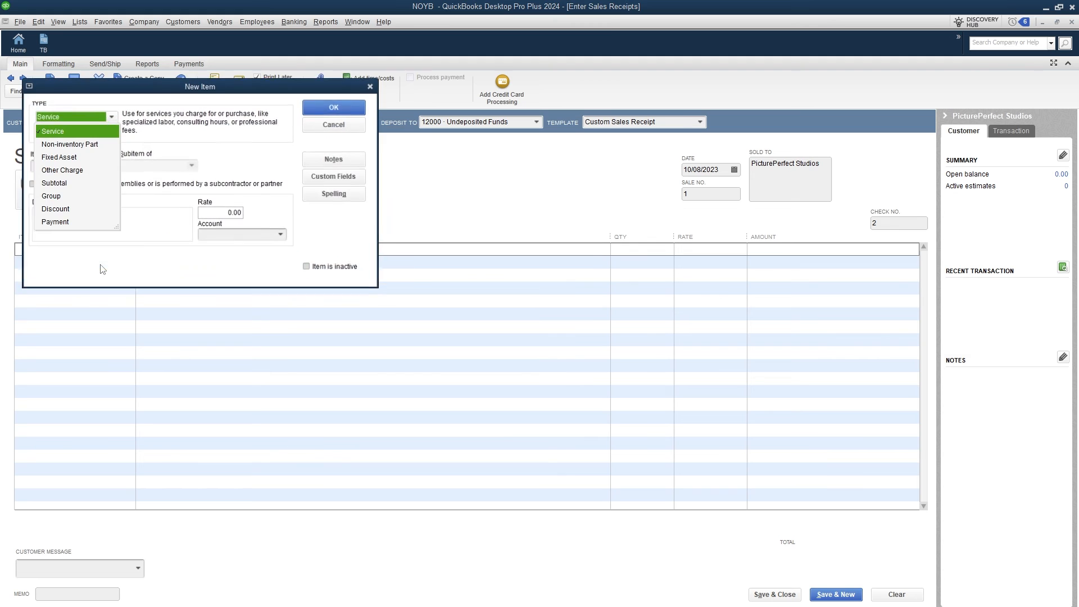
Draft Photo Editing as a Service item at a 50.00 rate and begin a new account for it.
drag(205, 88, 562, 135)
click(471, 157)
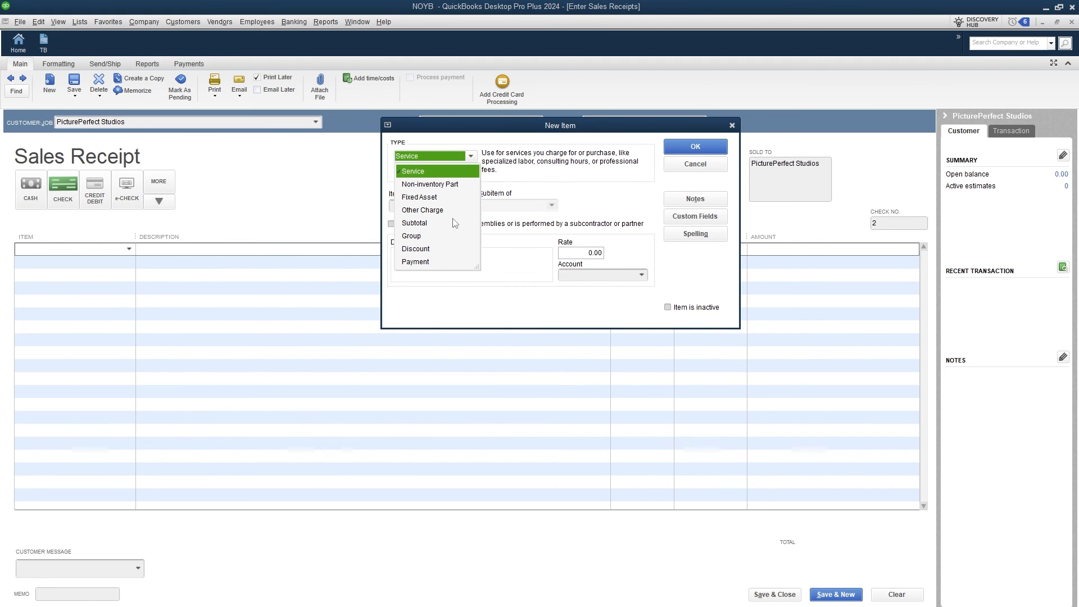
click(462, 171)
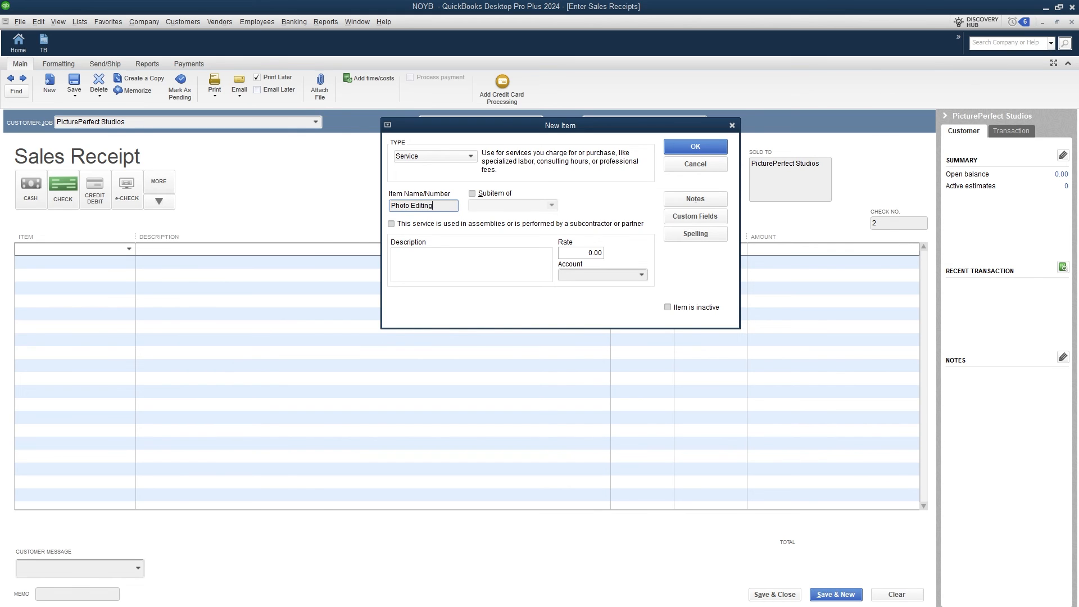
click(590, 253)
text(50)
click(642, 275)
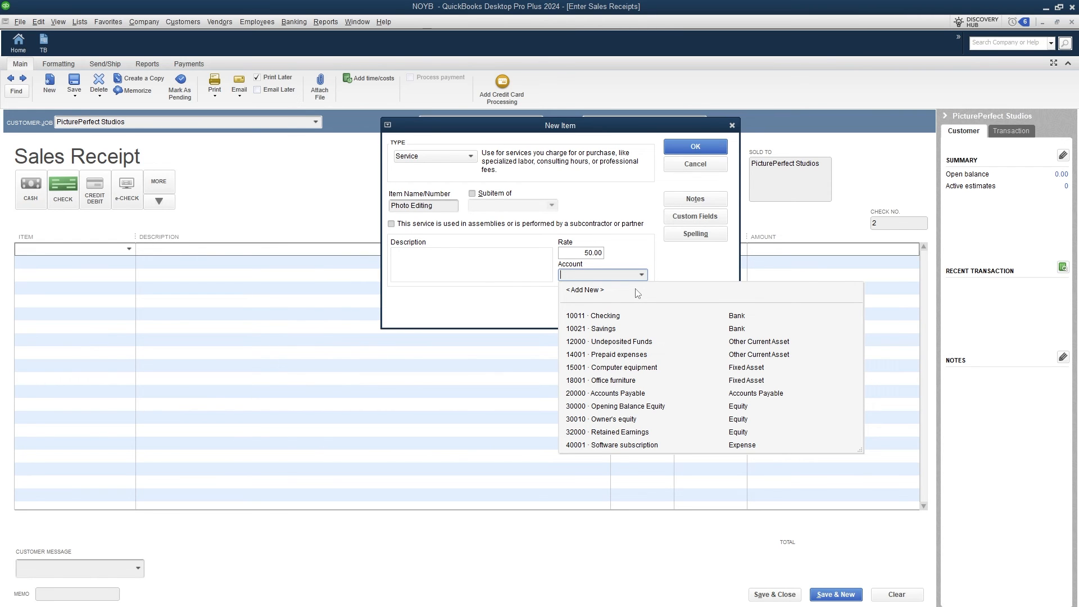
click(636, 291)
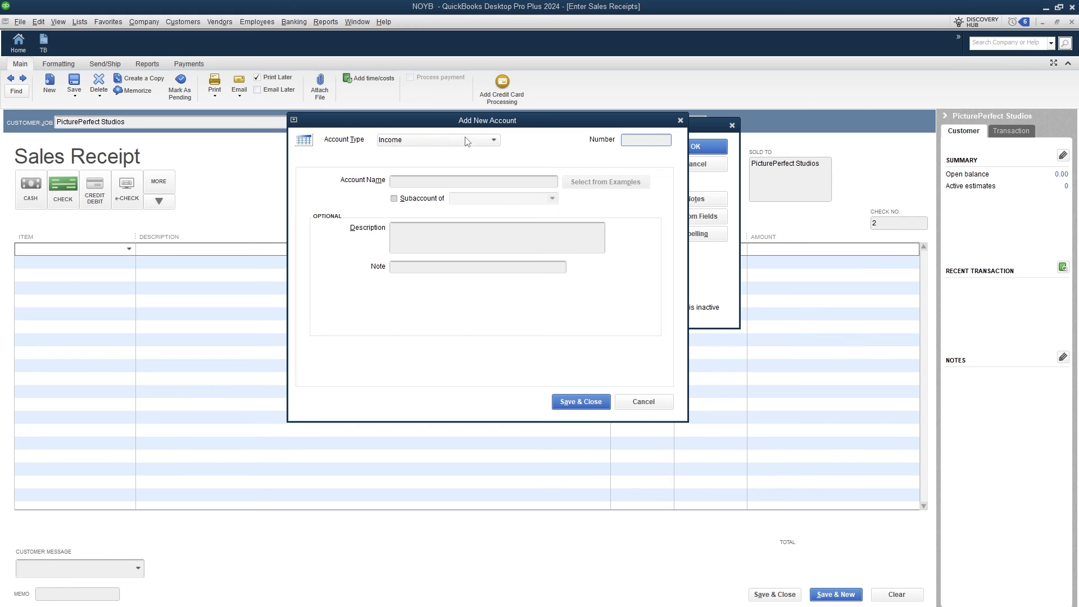
Create income account 50001 'design income' with a description and save it.
click(645, 144)
text(5)
text(0001)
key(Tab)
text(des)
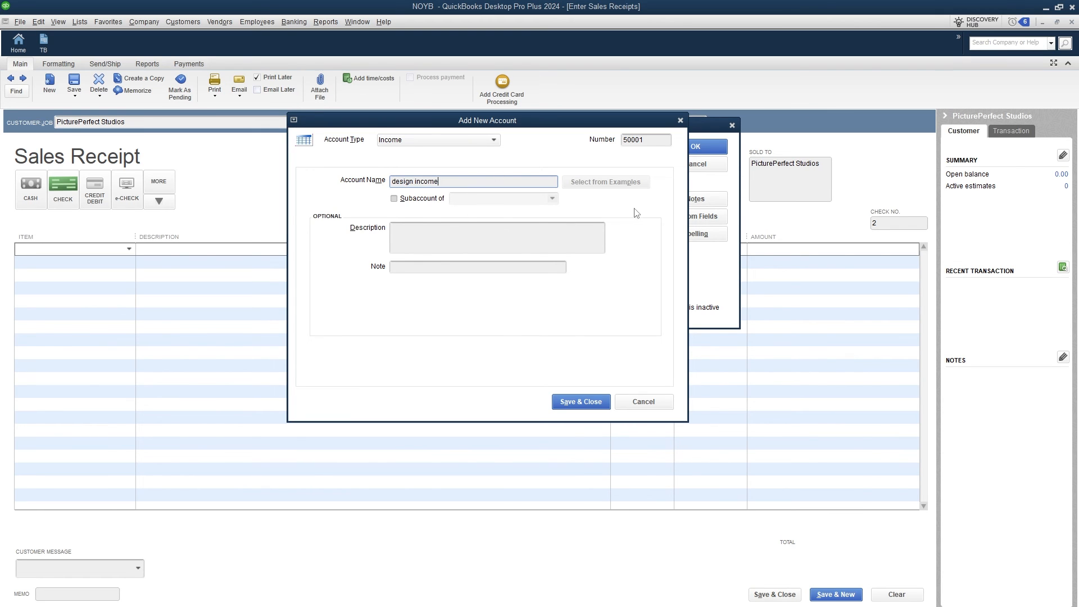
click(526, 239)
text(i)
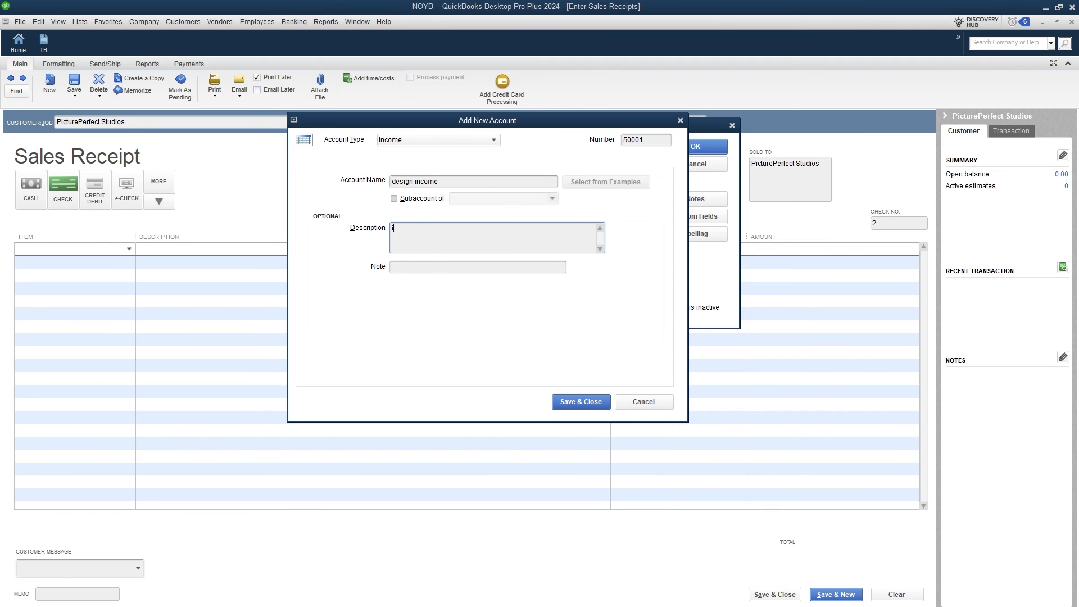
text(ncome from design jobs)
click(580, 401)
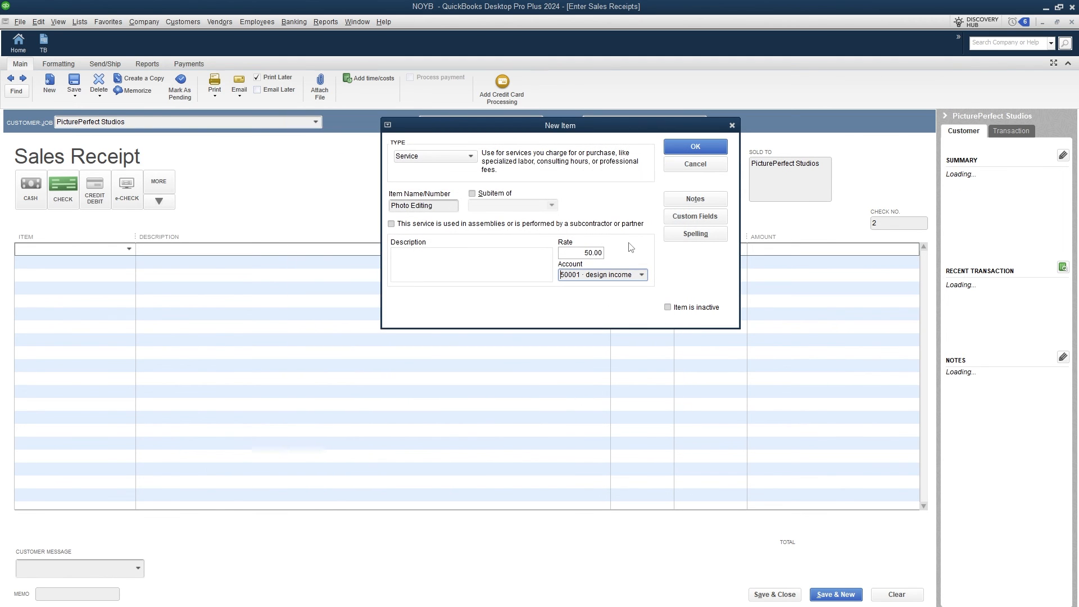
Describe the item as 'photo editing service for cool customers', save it, and enter the quantity.
click(468, 255)
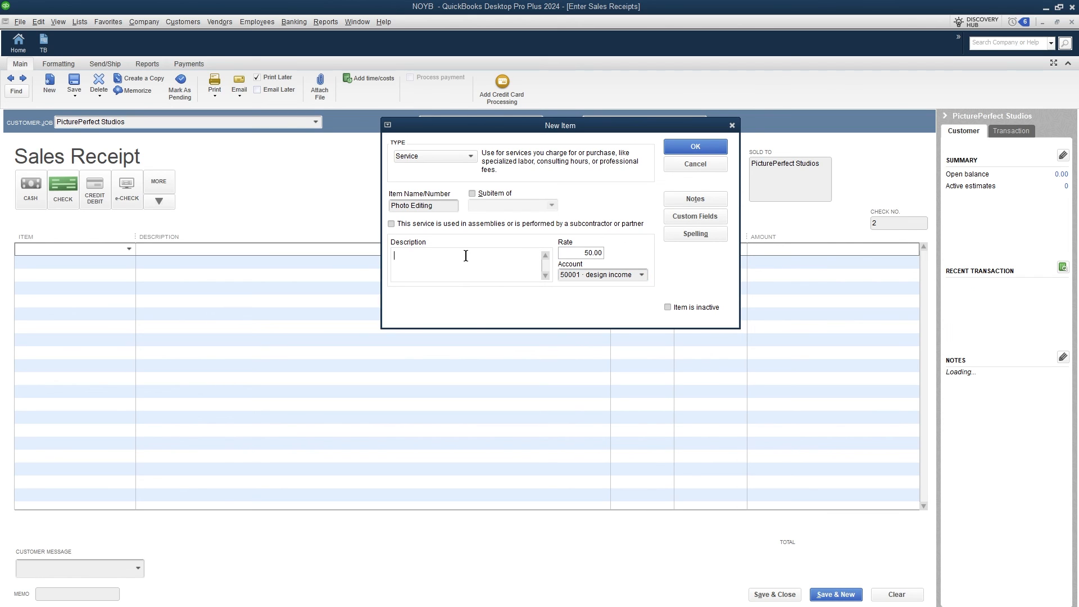
text(photo editing service for cool customers)
click(695, 146)
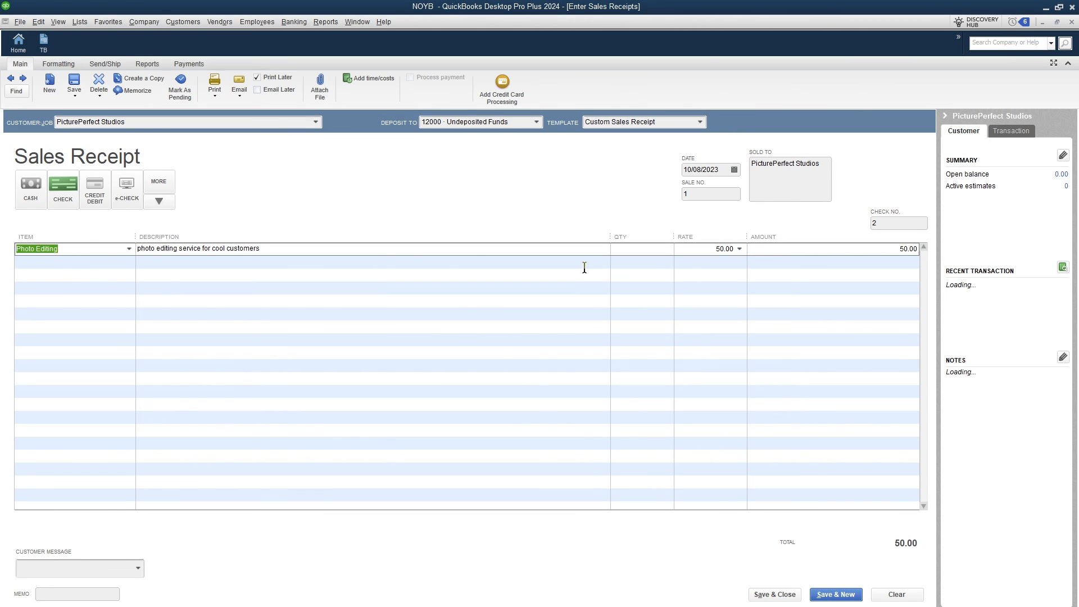
click(657, 250)
text(3)
Date the sales receipt May 1, 2023.
click(734, 169)
click(697, 189)
click(697, 189)
click(696, 189)
click(697, 188)
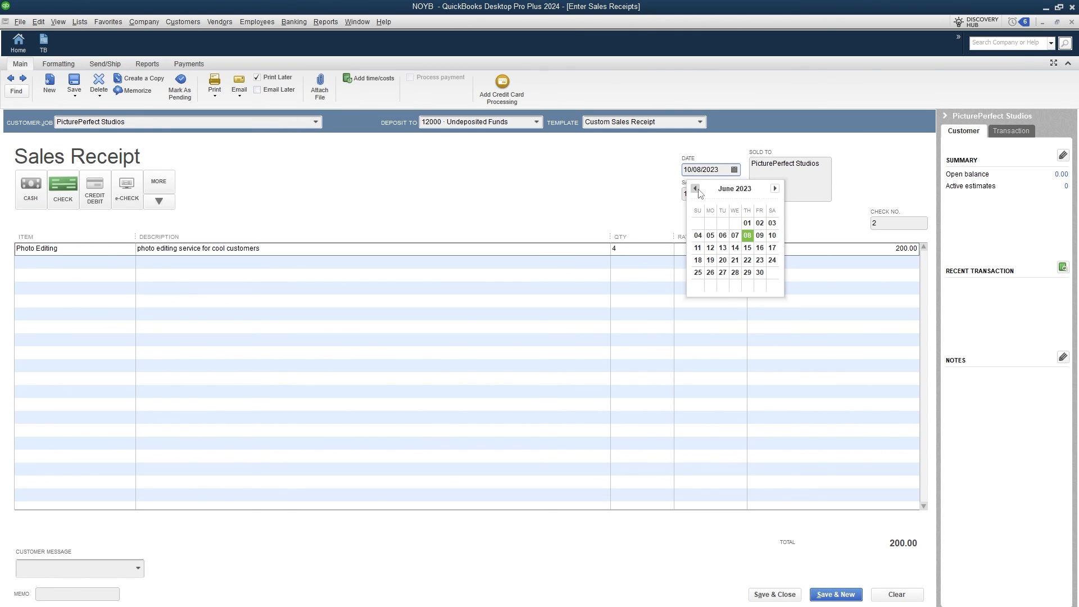
click(697, 189)
click(711, 224)
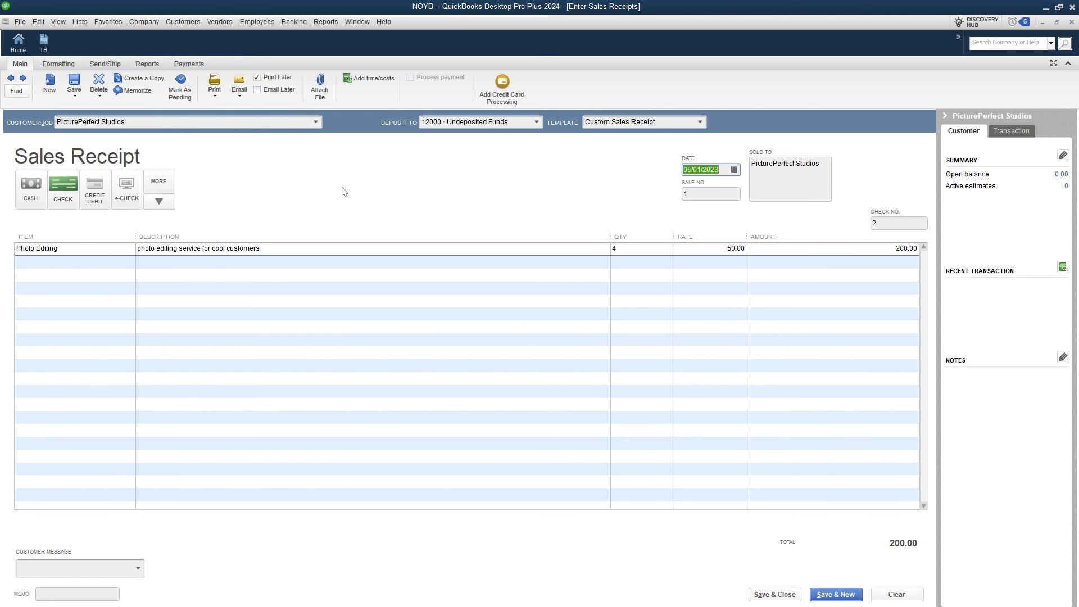
Add memo 'design job - photo editing' and the 'All work is complete!' message, then save the receipt.
click(69, 592)
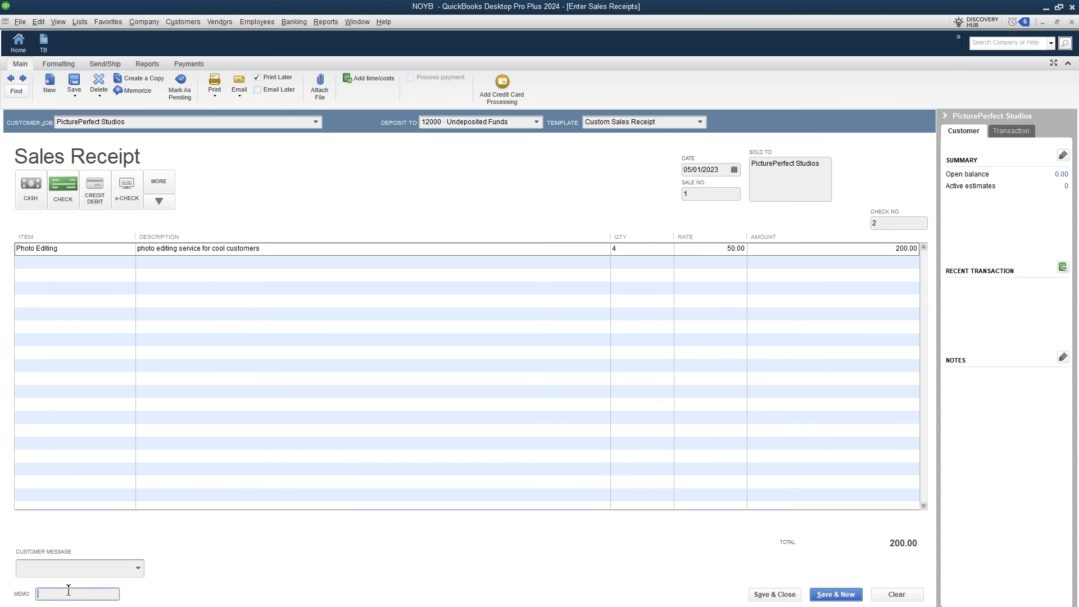
text(design job - photo editing)
click(121, 567)
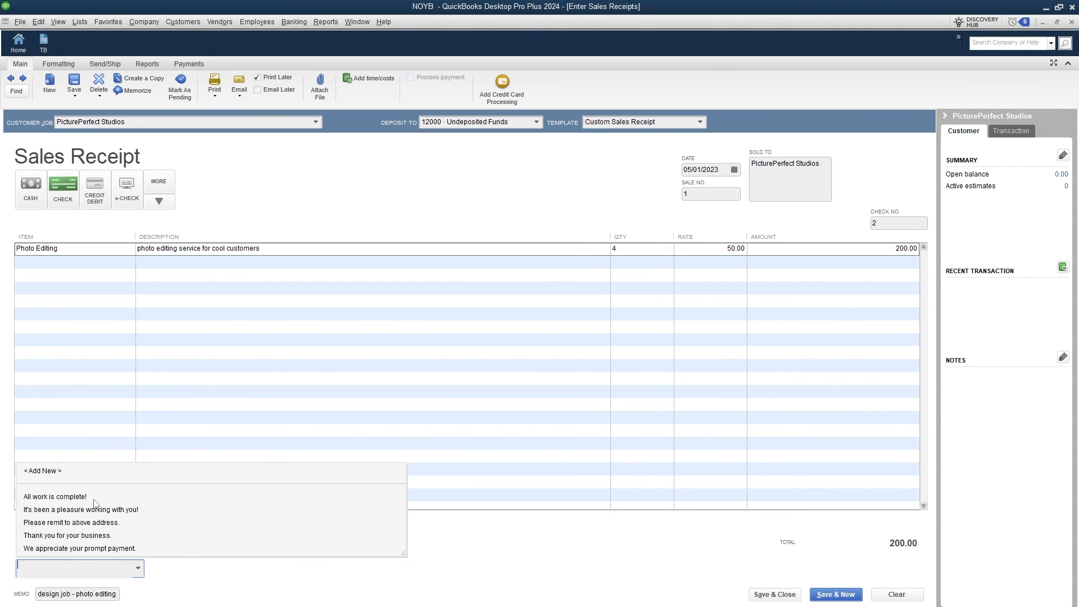
click(67, 497)
click(774, 594)
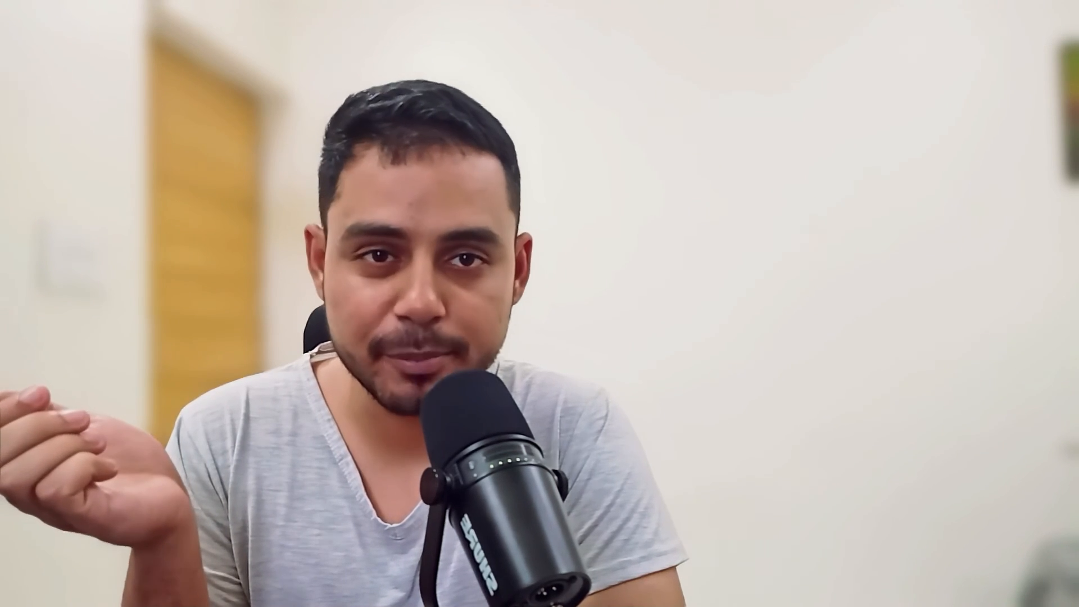
click(186, 21)
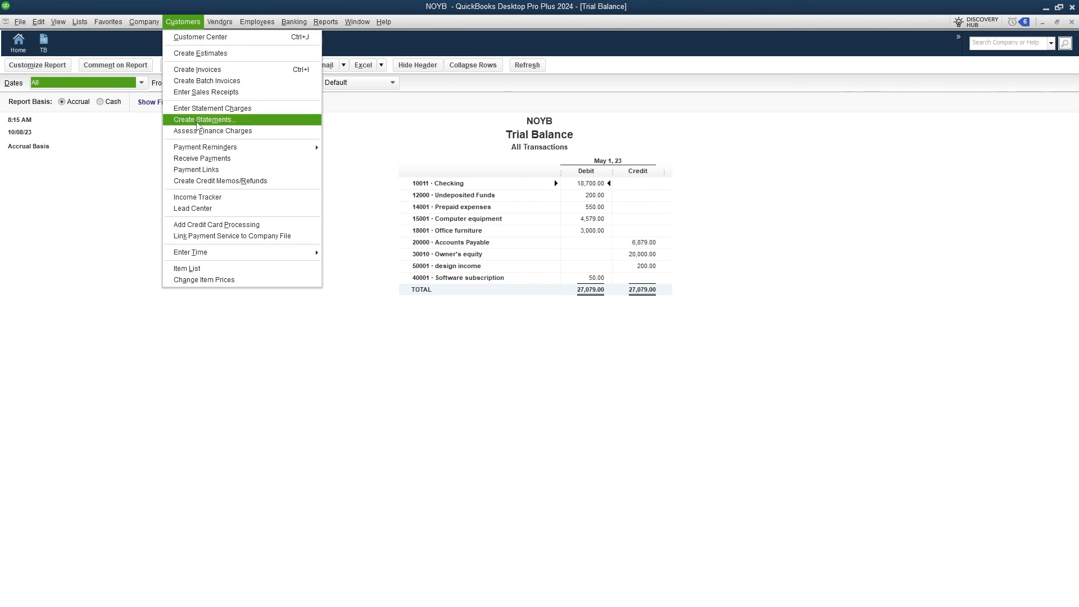
Open the Transaction List by Customer report.
mouse_move(237, 26)
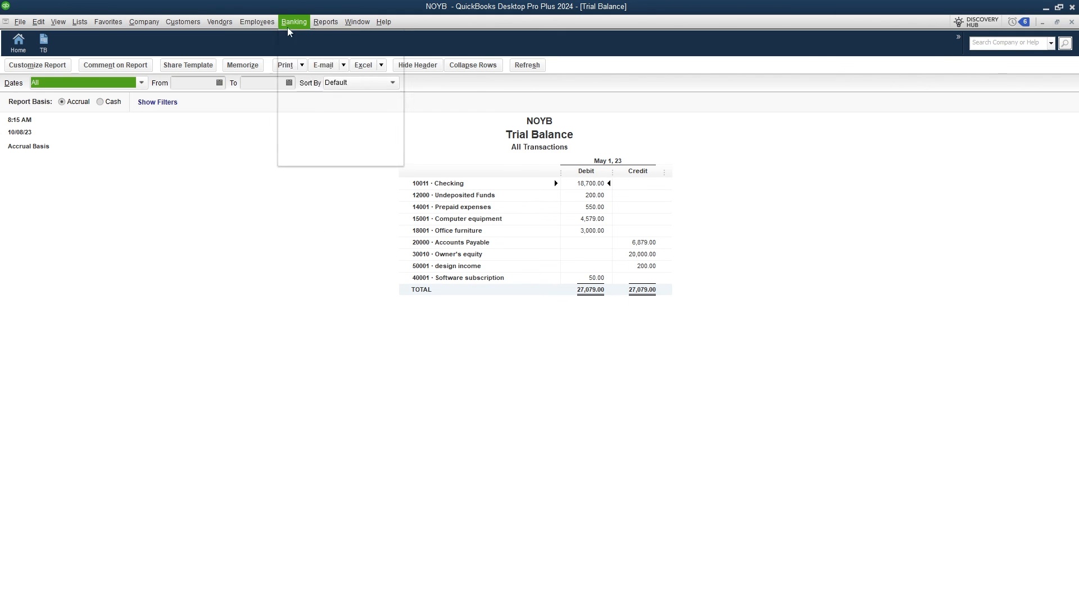
mouse_move(340, 25)
mouse_move(365, 132)
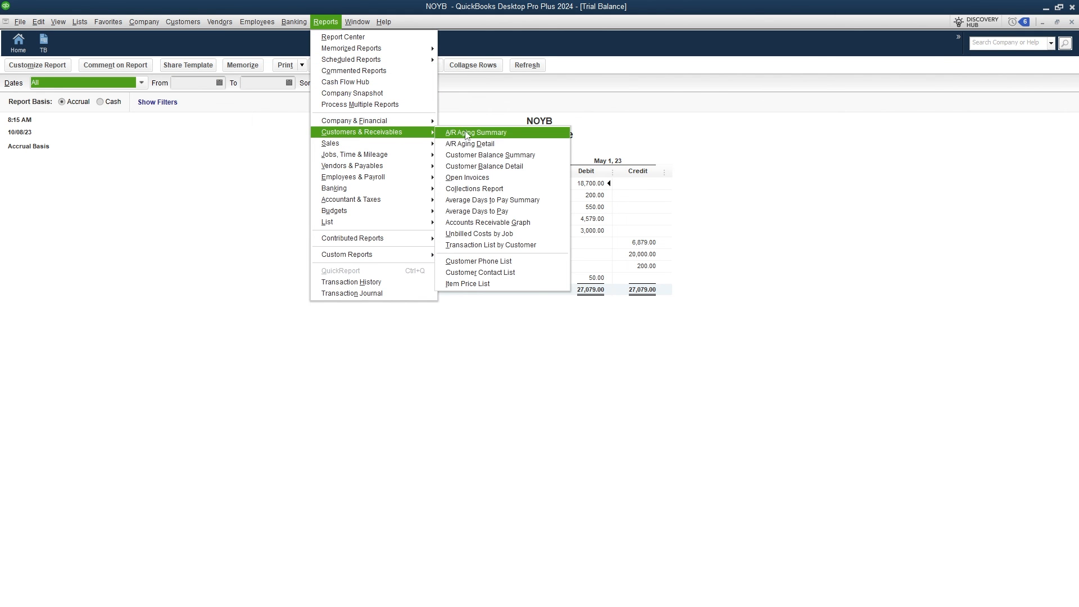
click(483, 245)
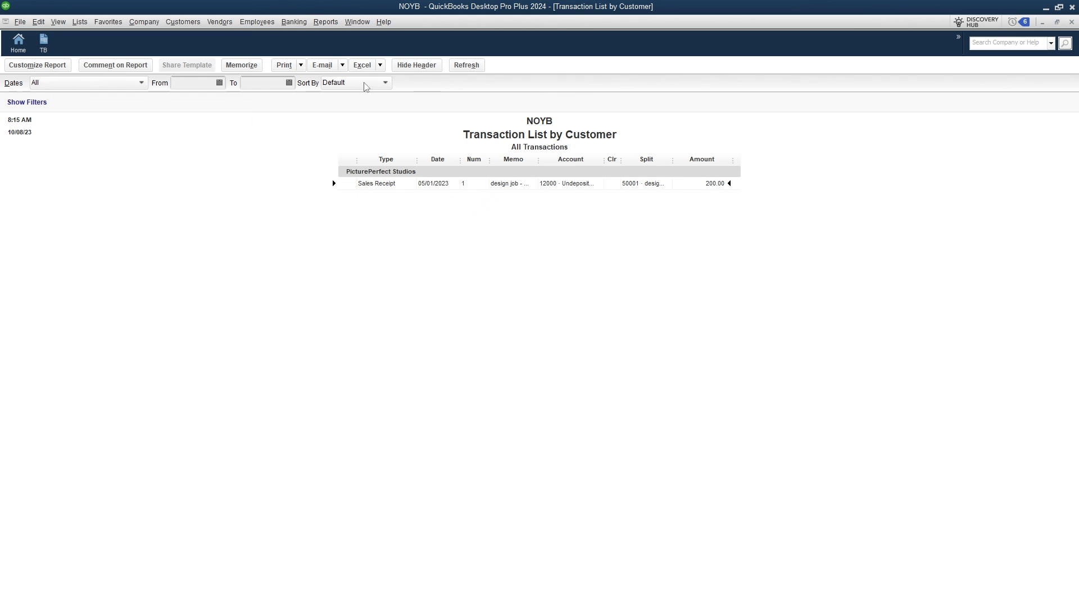
Pin the report to the icon bar as TLC with the people icon, then reopen the 200.00 receipt.
click(20, 23)
mouse_move(59, 23)
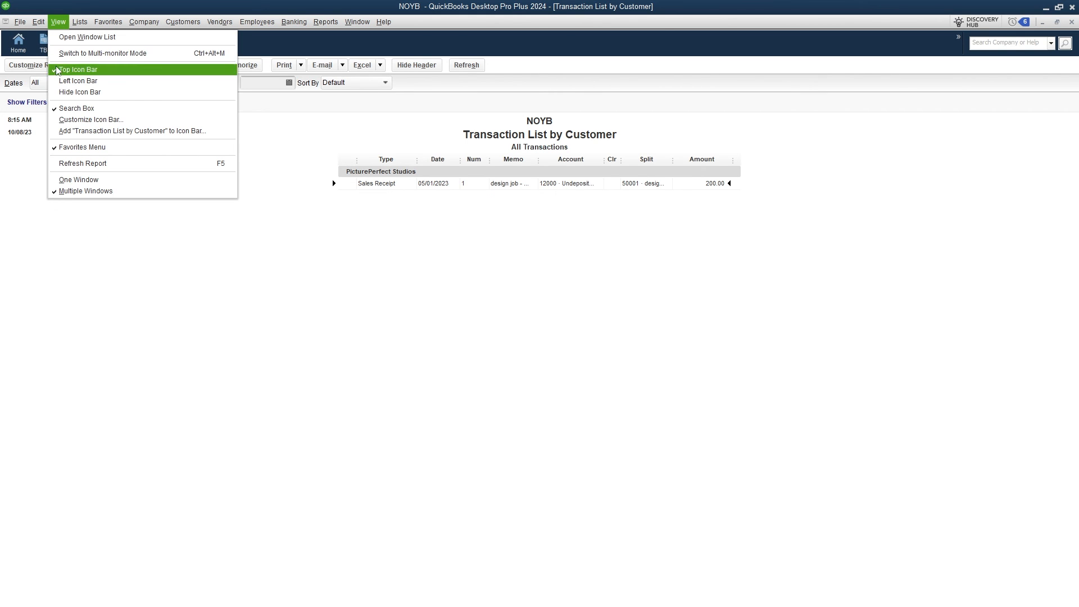
click(71, 133)
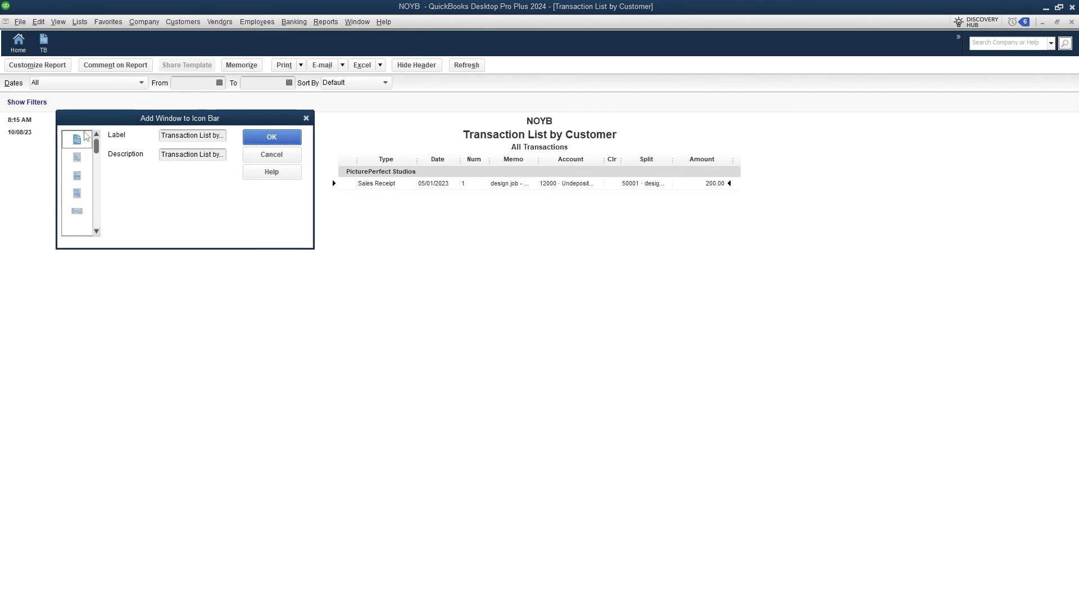
click(220, 136)
text(T)
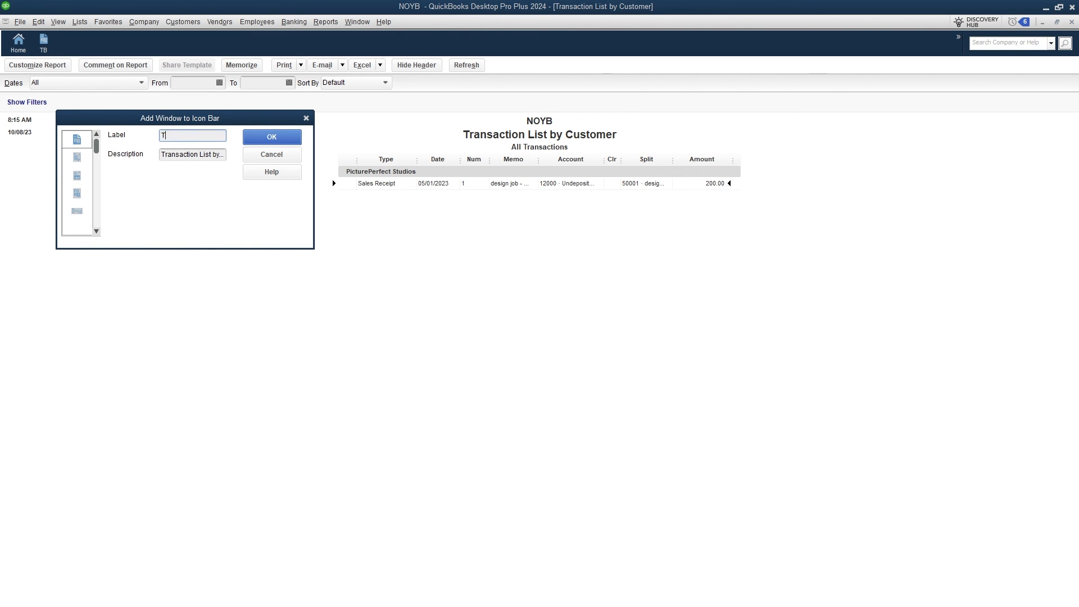
text(LC)
click(98, 182)
drag(98, 162, 97, 199)
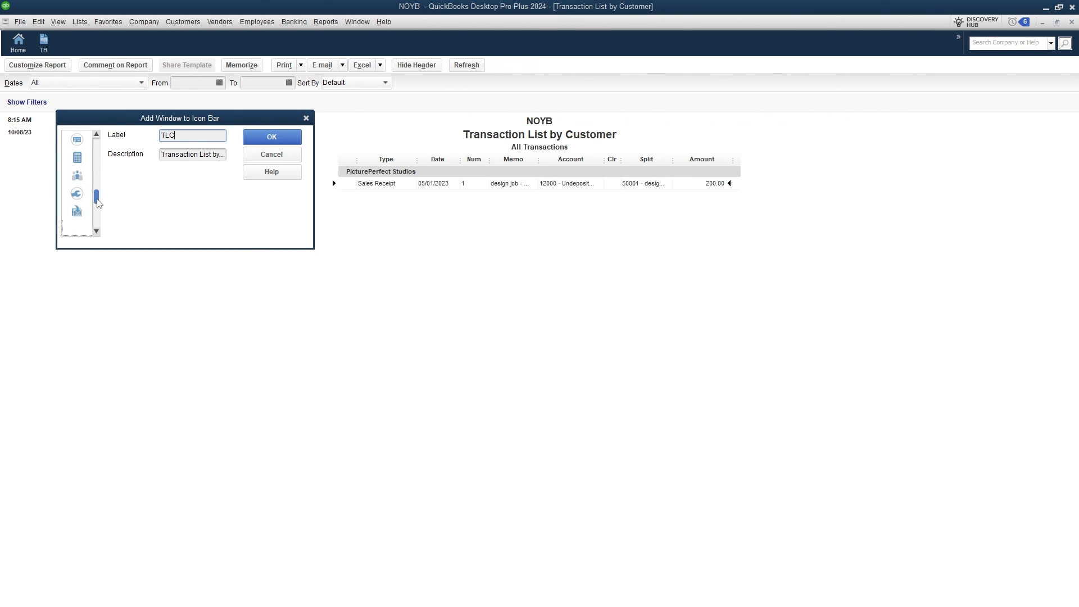
click(87, 183)
click(295, 139)
double_click(383, 185)
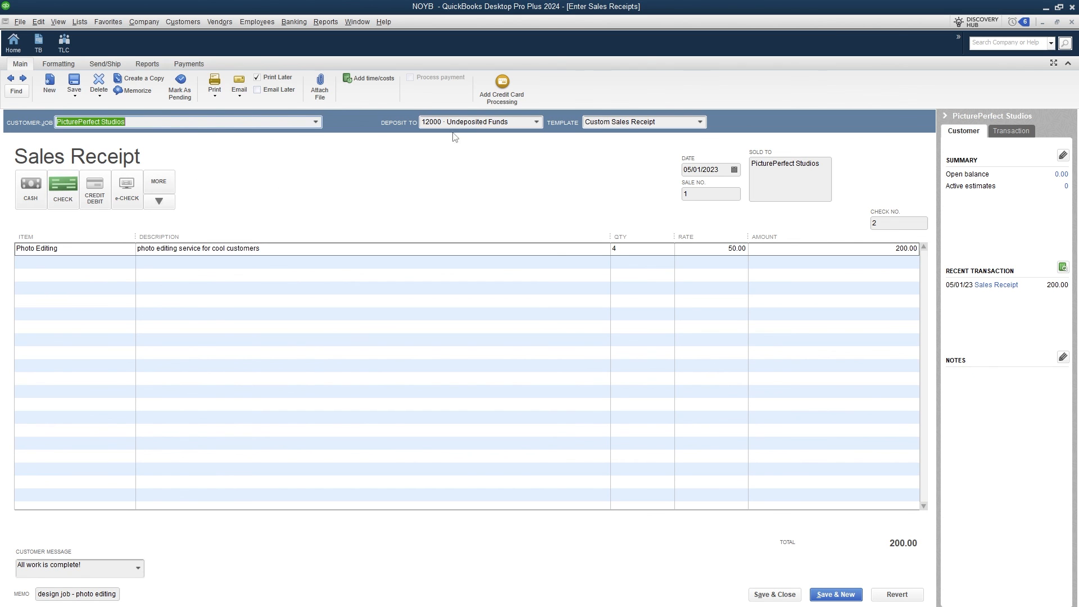
Review the receipt's deposit account without changing it, then close the sales receipt.
click(537, 122)
click(318, 176)
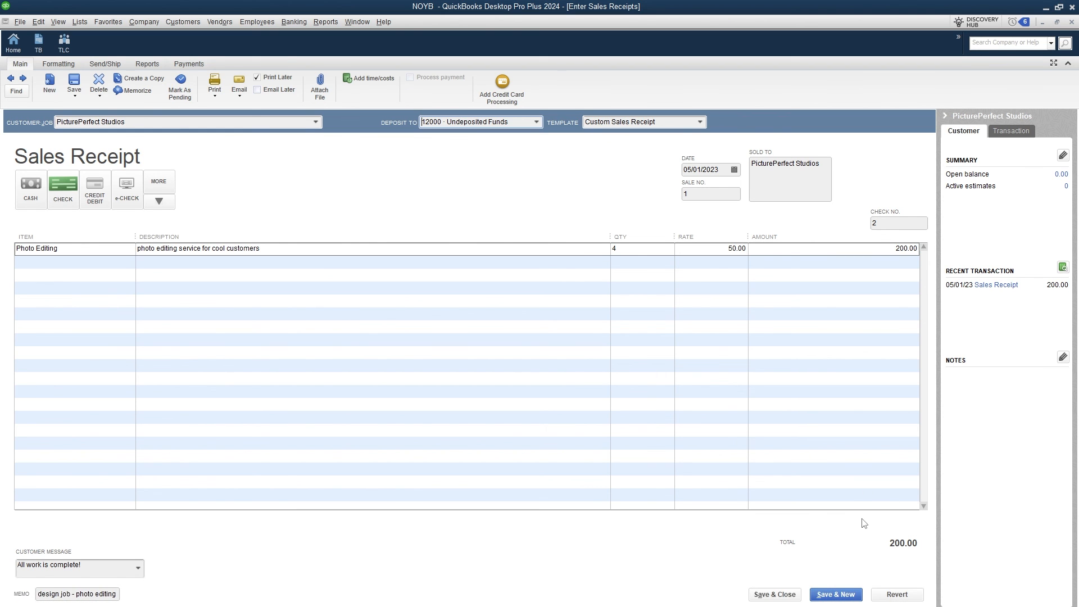
key(Escape)
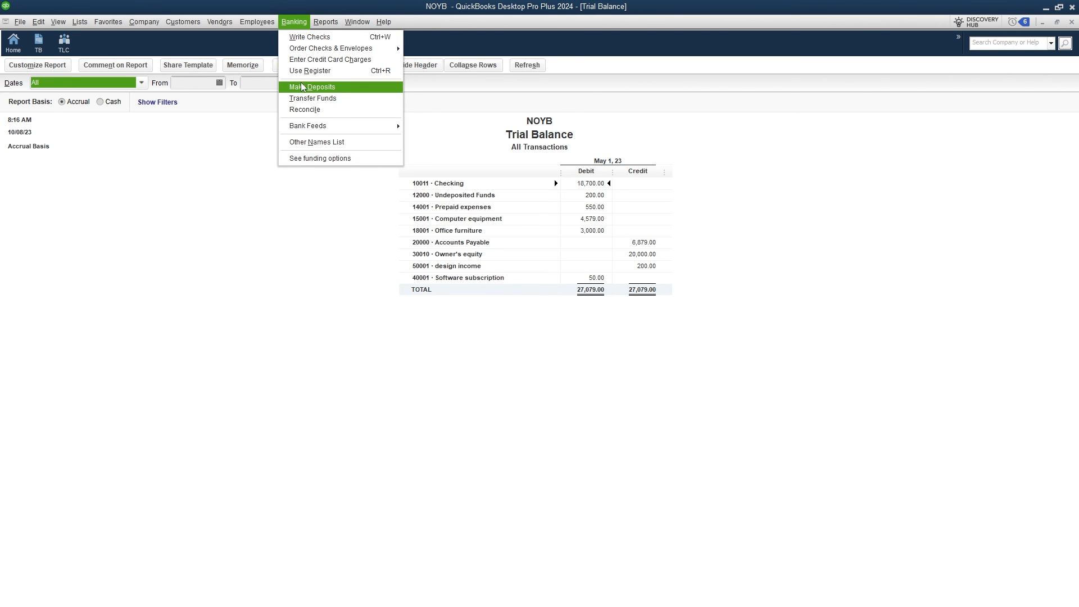
Select the PicturePerfect Studios 200.00 payment for deposit, showing all payment types.
click(302, 86)
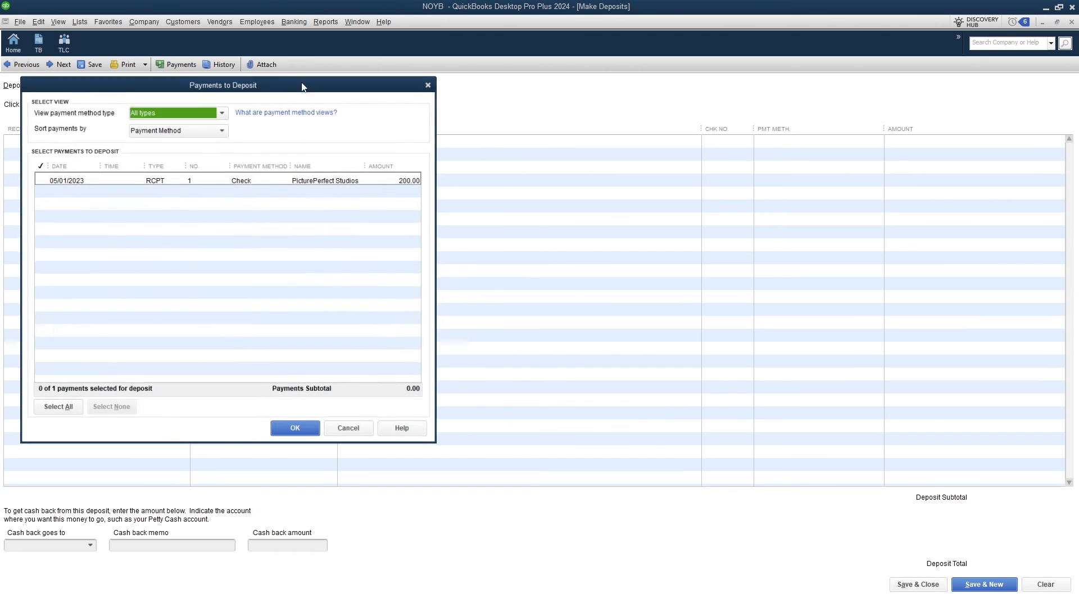
drag(347, 88, 822, 87)
click(600, 186)
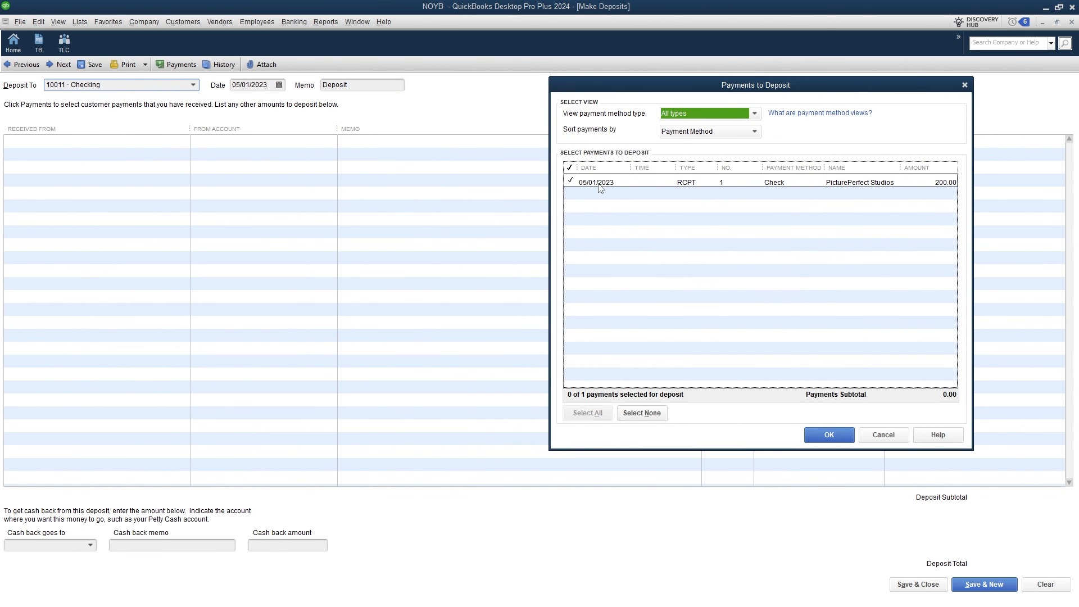
click(693, 133)
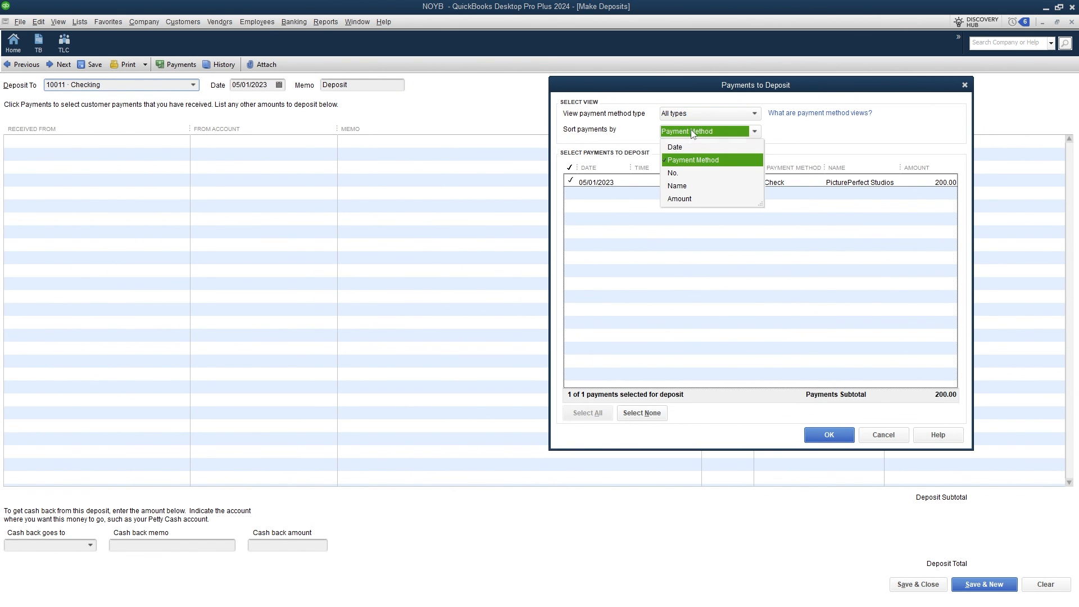
click(696, 114)
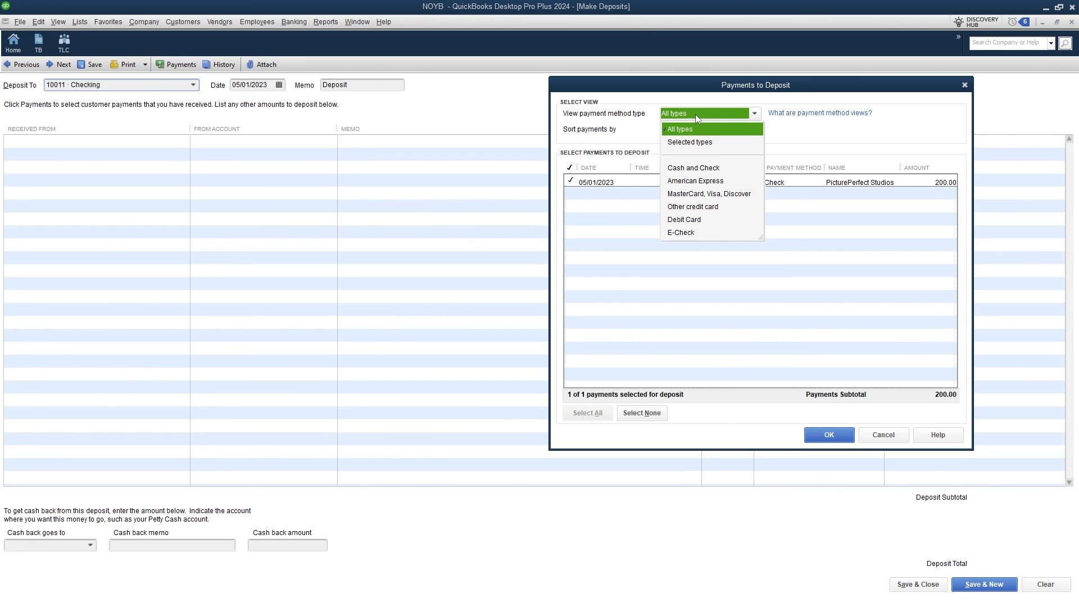
click(695, 114)
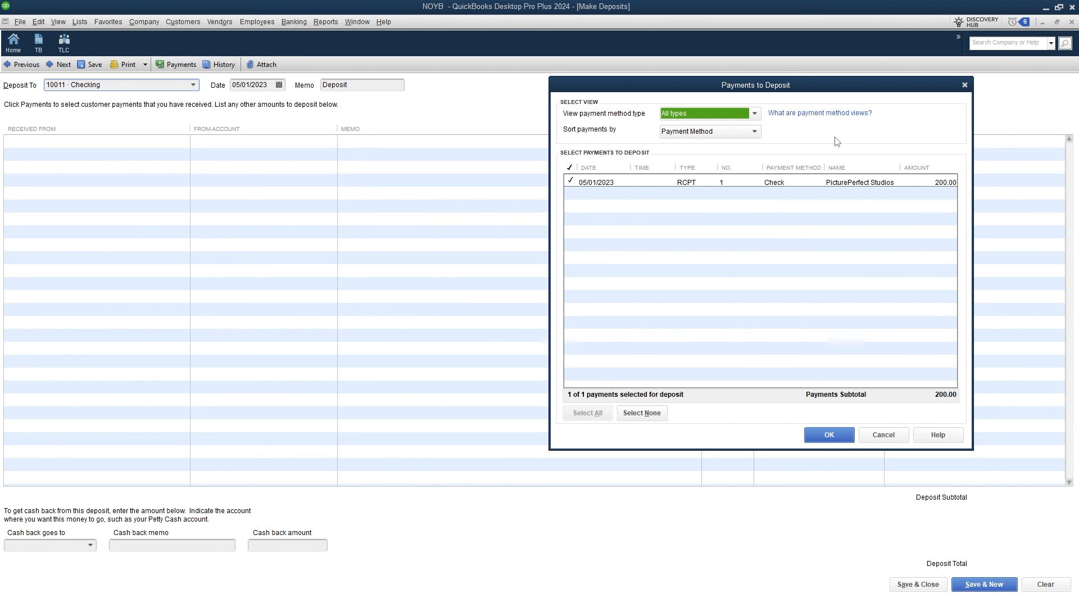
click(817, 438)
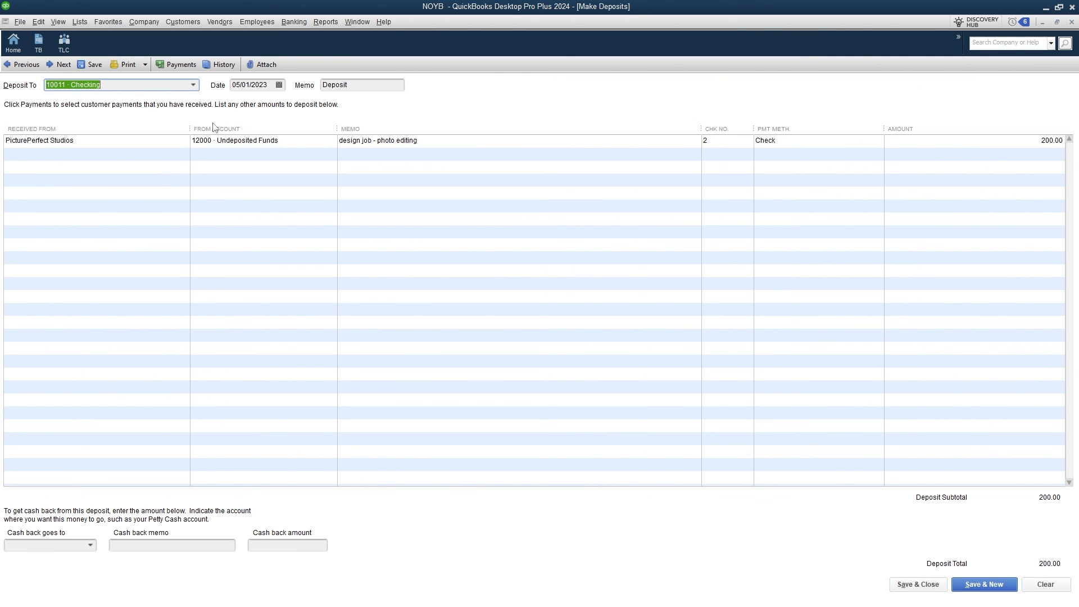
Deposit it into 10011 Checking dated 05/01/2023 and save the deposit.
click(193, 85)
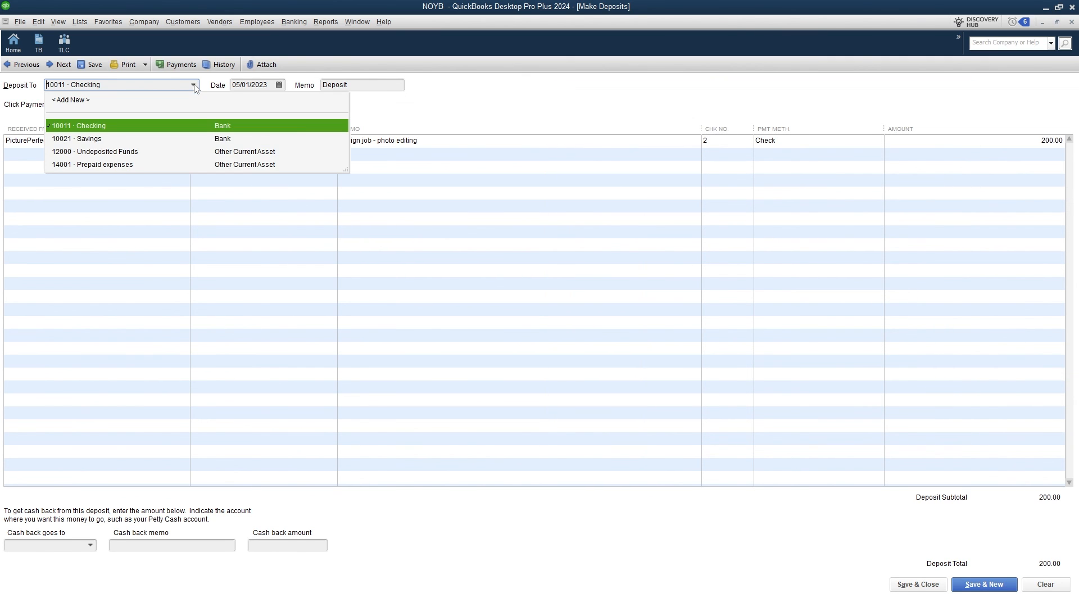
click(197, 85)
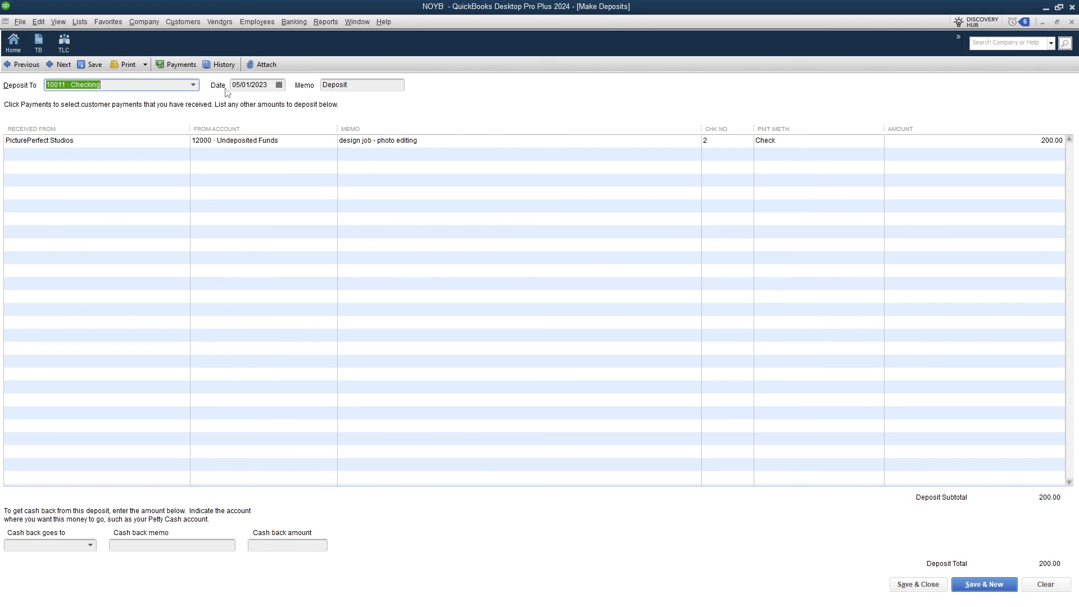
click(278, 84)
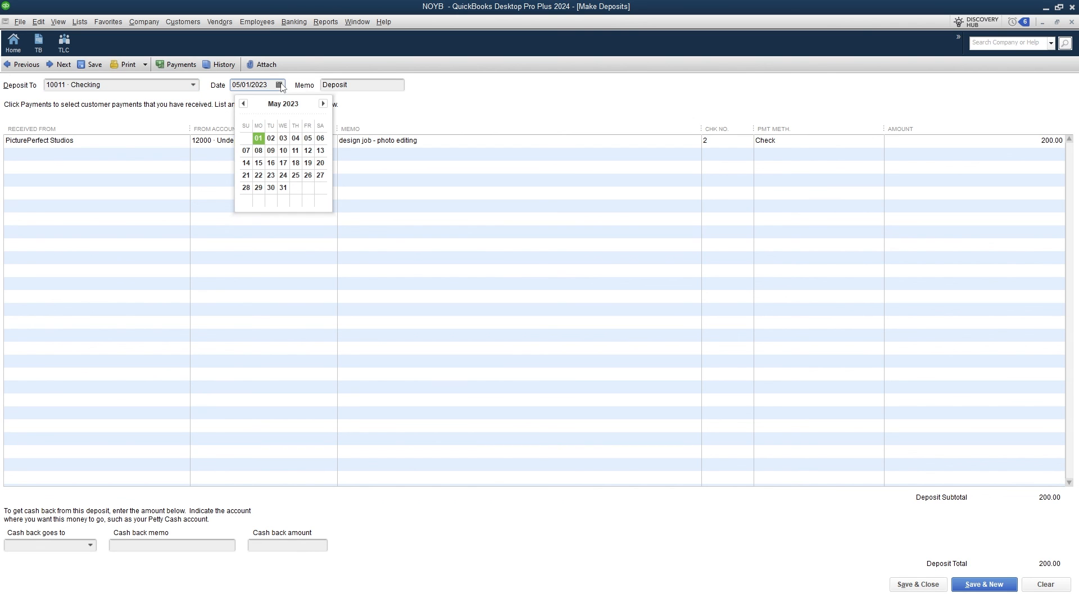
click(259, 138)
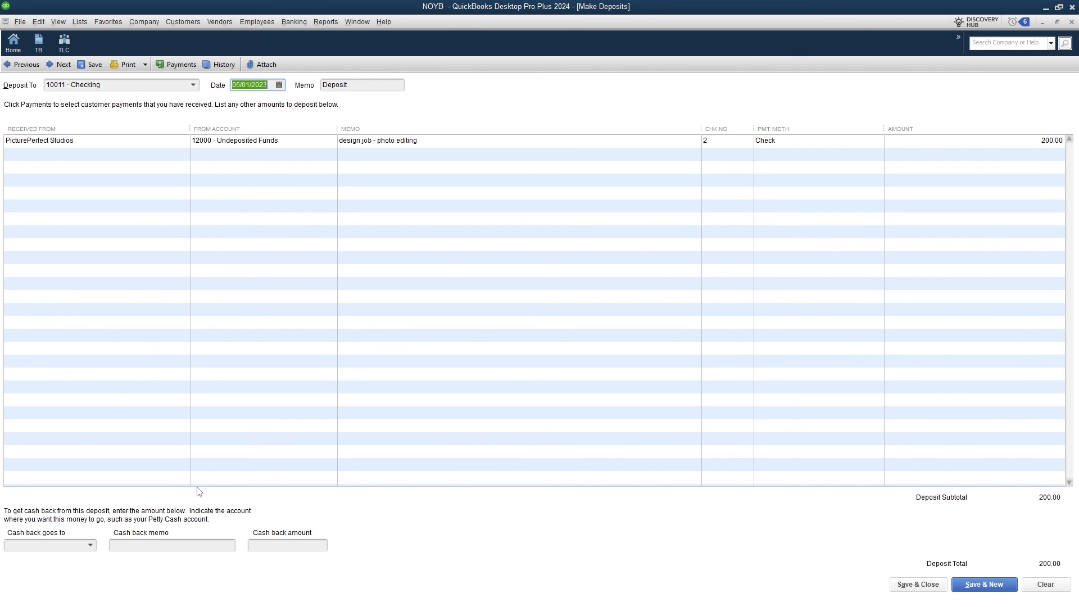
click(917, 584)
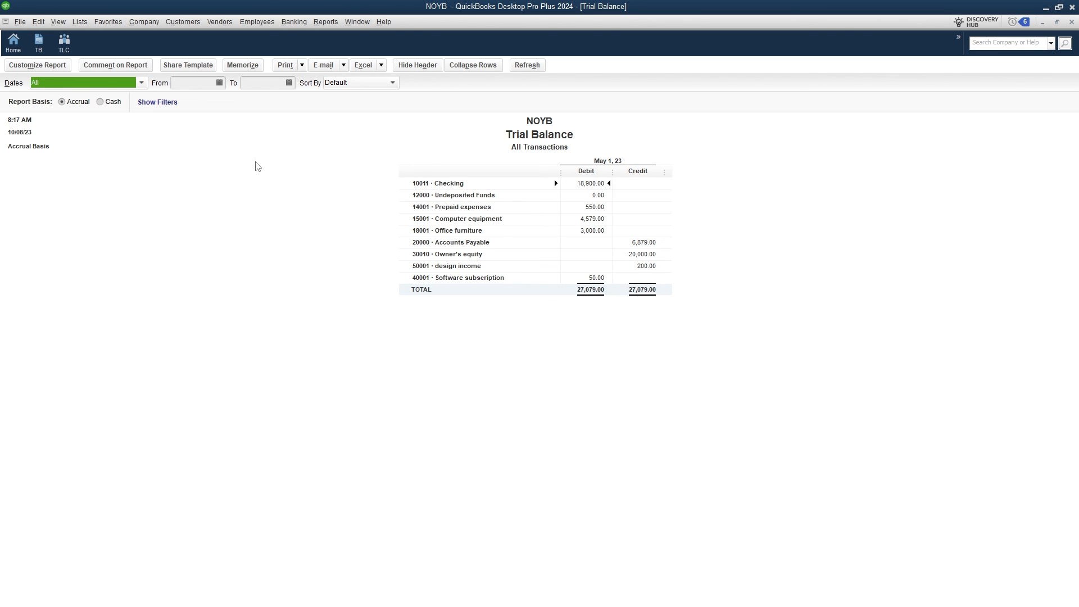
Switch to the TLC report, then open the Journal report and dismiss the collapsed-rows notice.
click(63, 42)
click(183, 22)
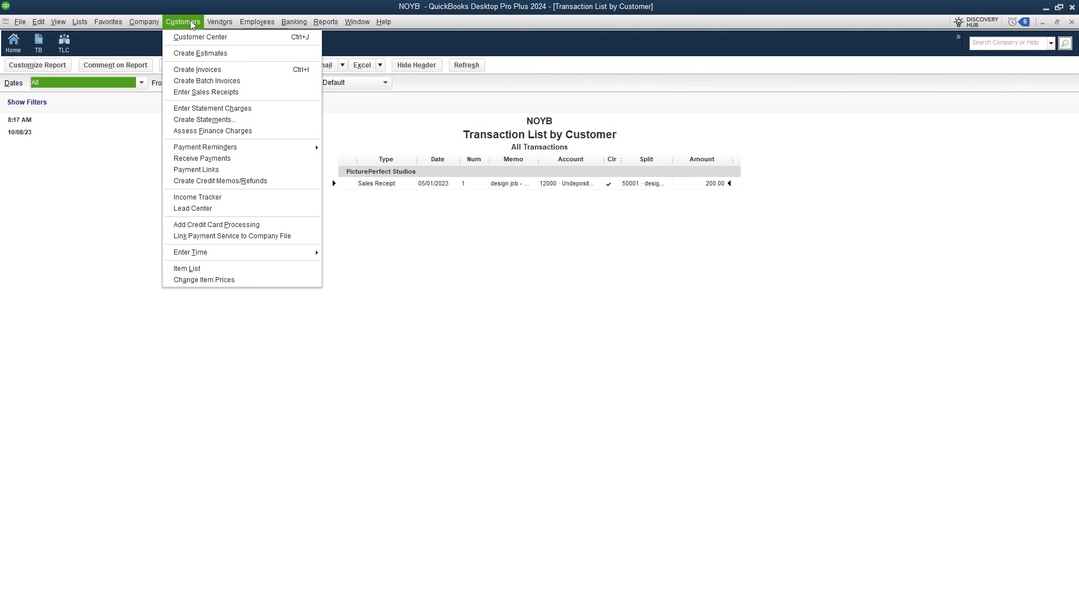
mouse_move(214, 27)
mouse_move(317, 26)
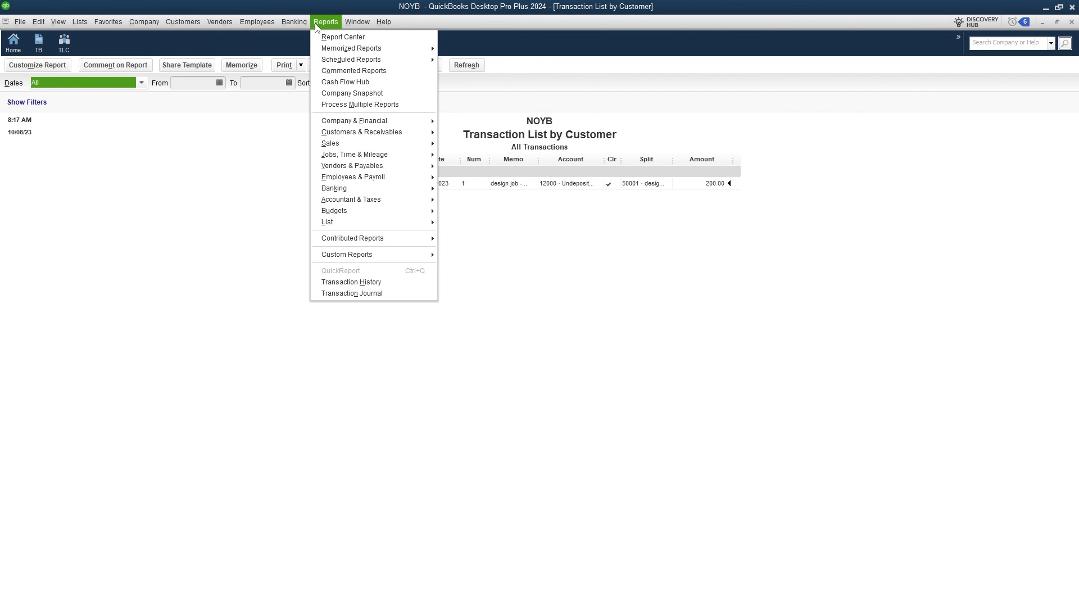
mouse_move(363, 226)
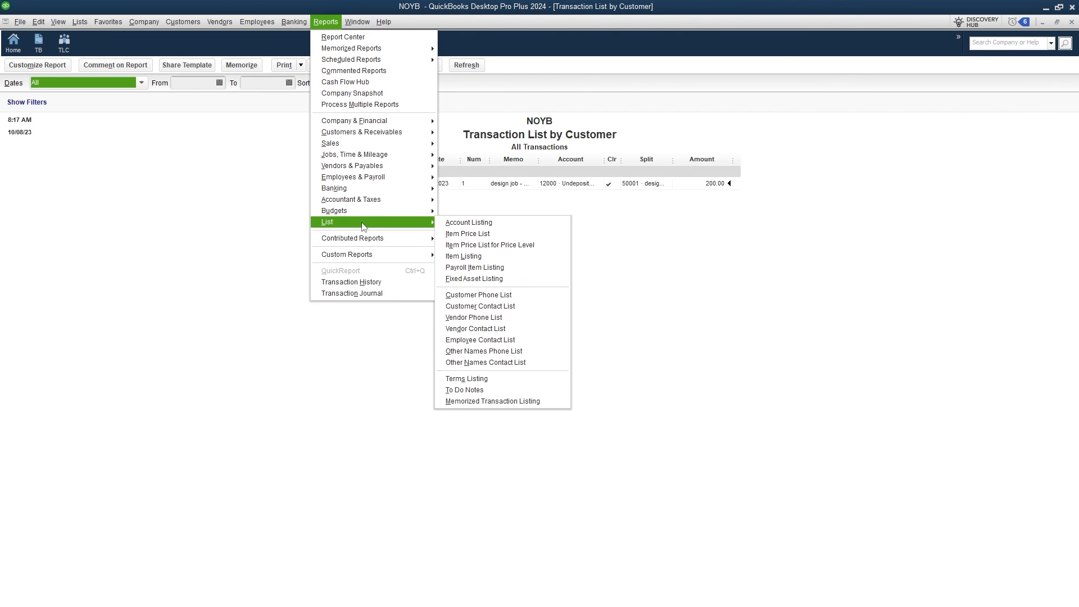
mouse_move(372, 200)
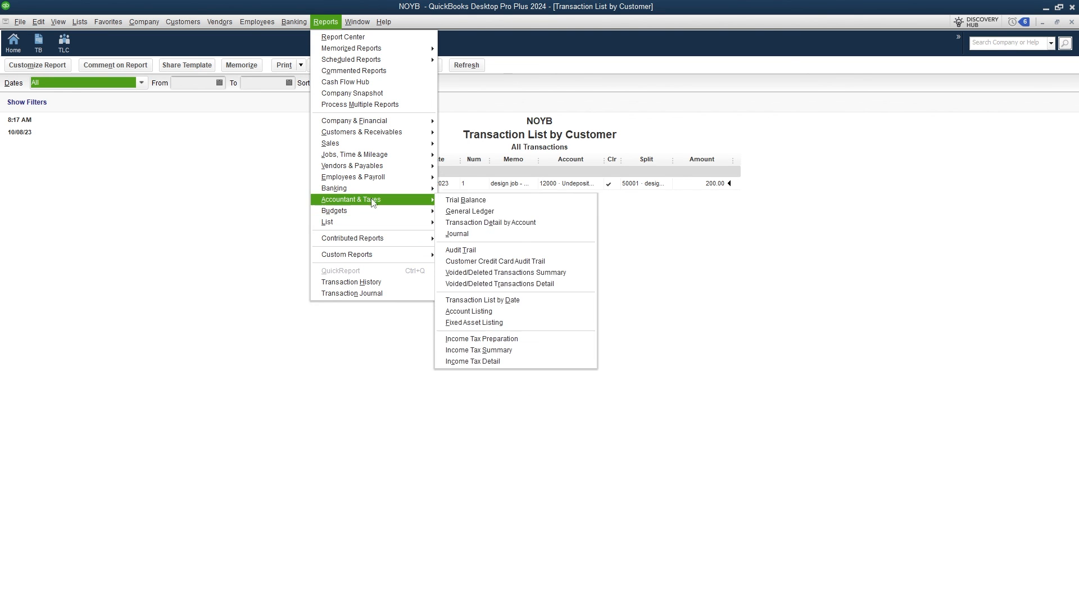
click(497, 234)
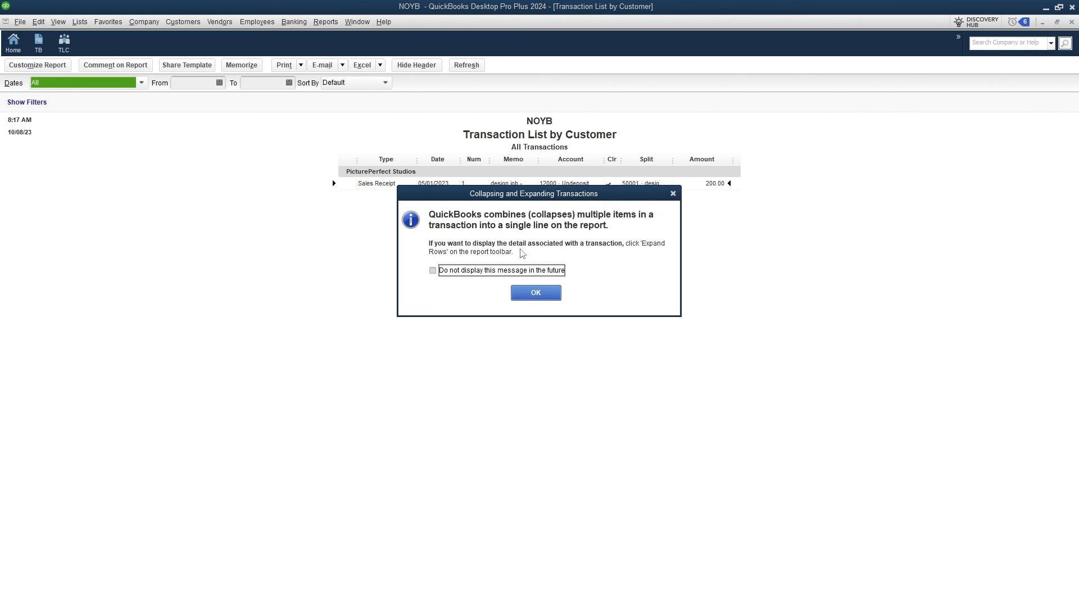
key(Return)
Add the Journal report to the icon bar with the magnifier icon, then widen its Account column to show full names.
click(58, 21)
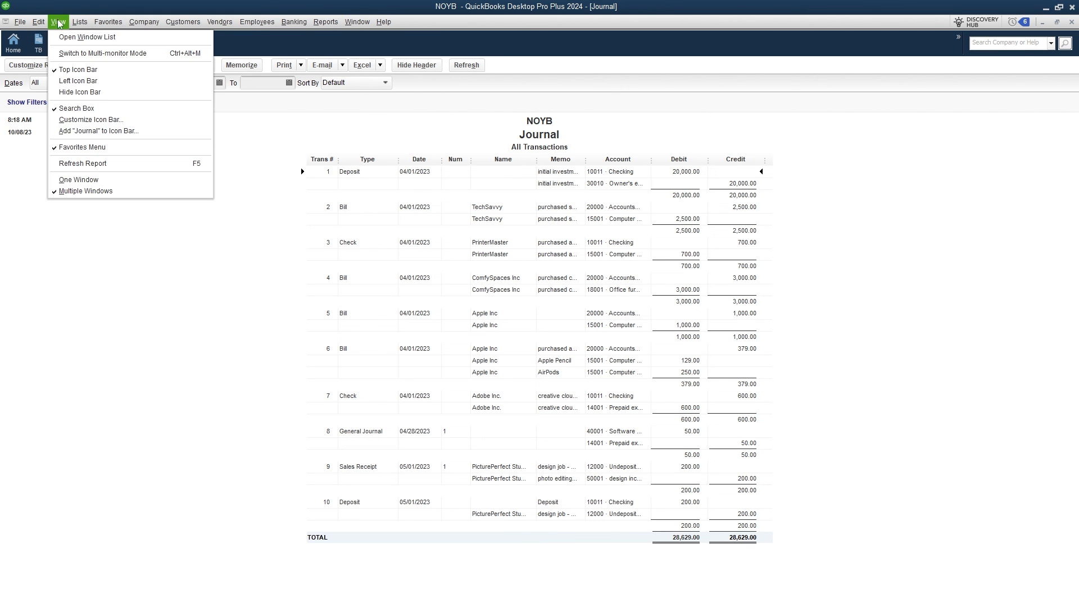
click(96, 130)
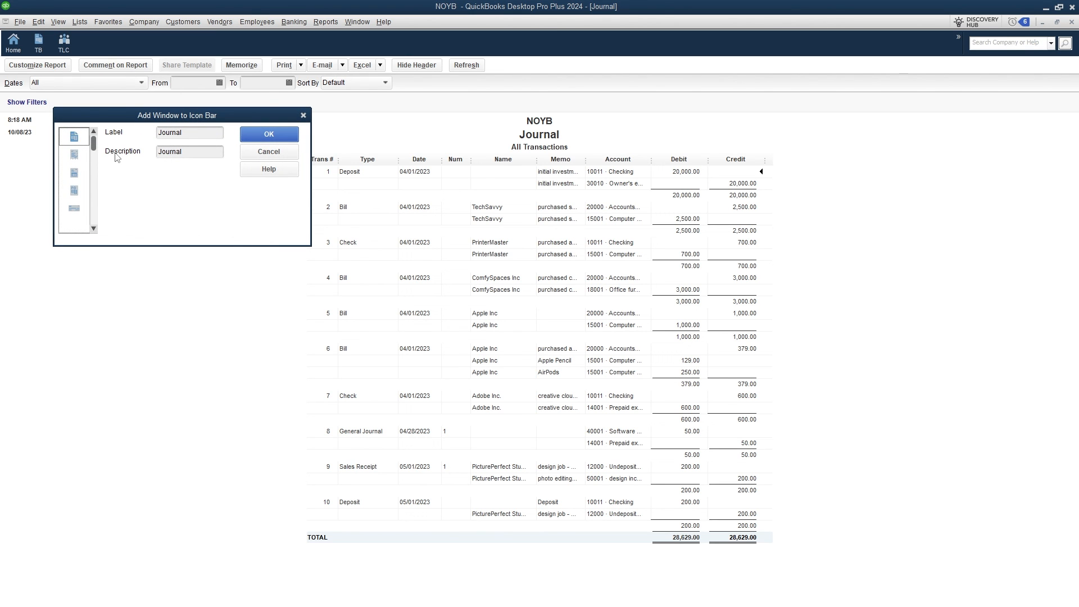
drag(93, 145, 94, 225)
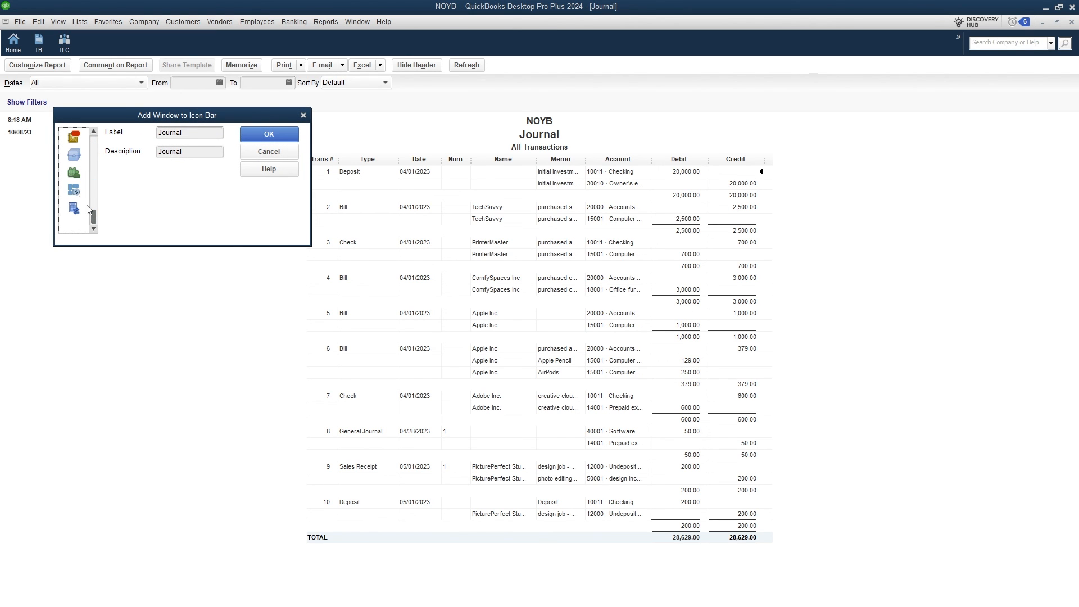
scroll(79, 217, up, 2)
scroll(79, 217, up, 5)
click(78, 179)
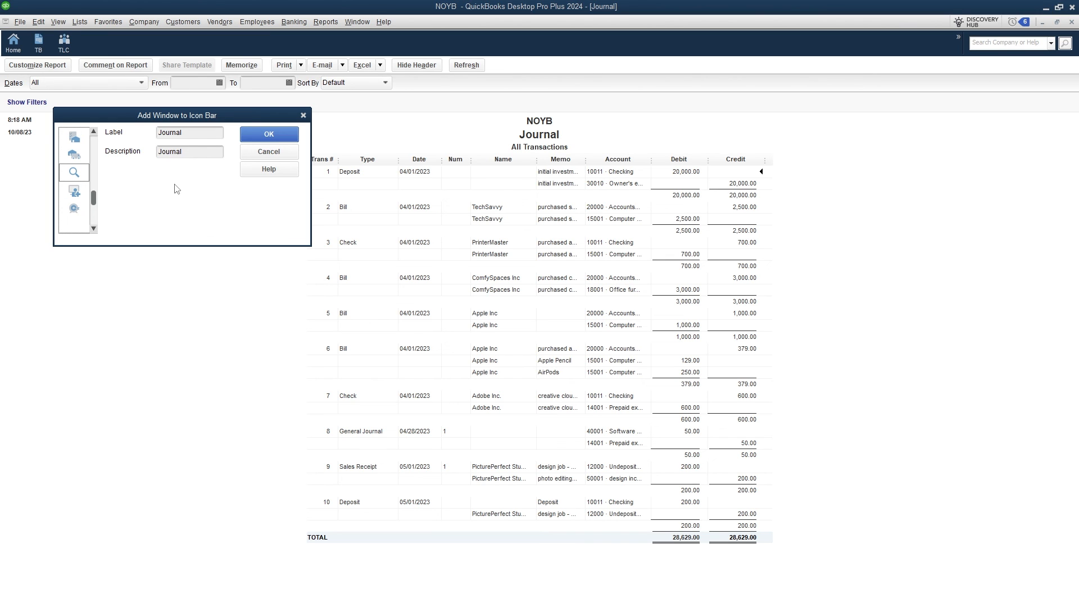
click(269, 134)
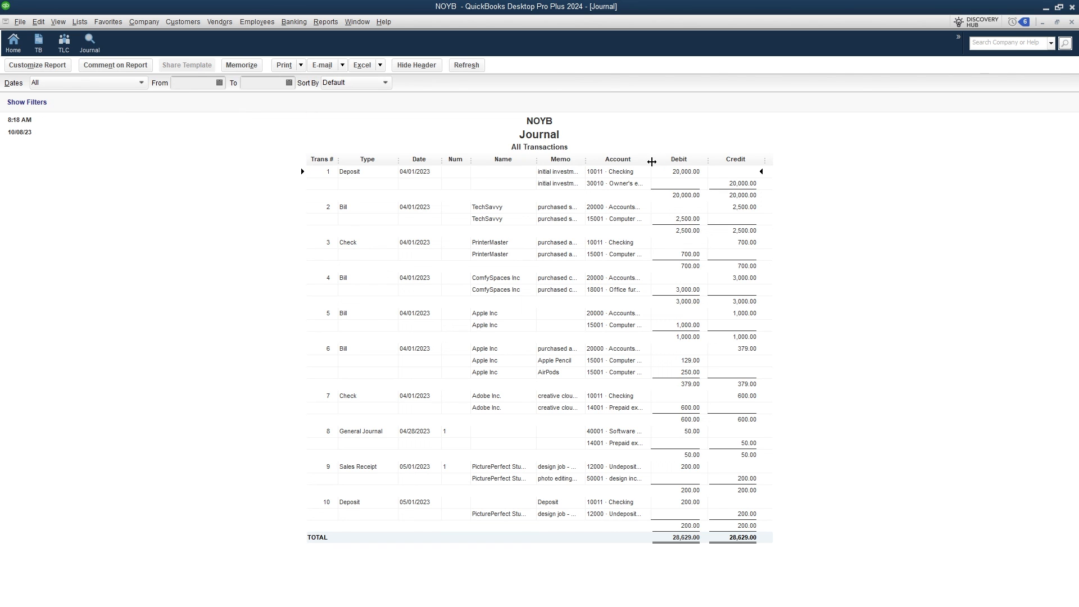
drag(651, 161, 763, 163)
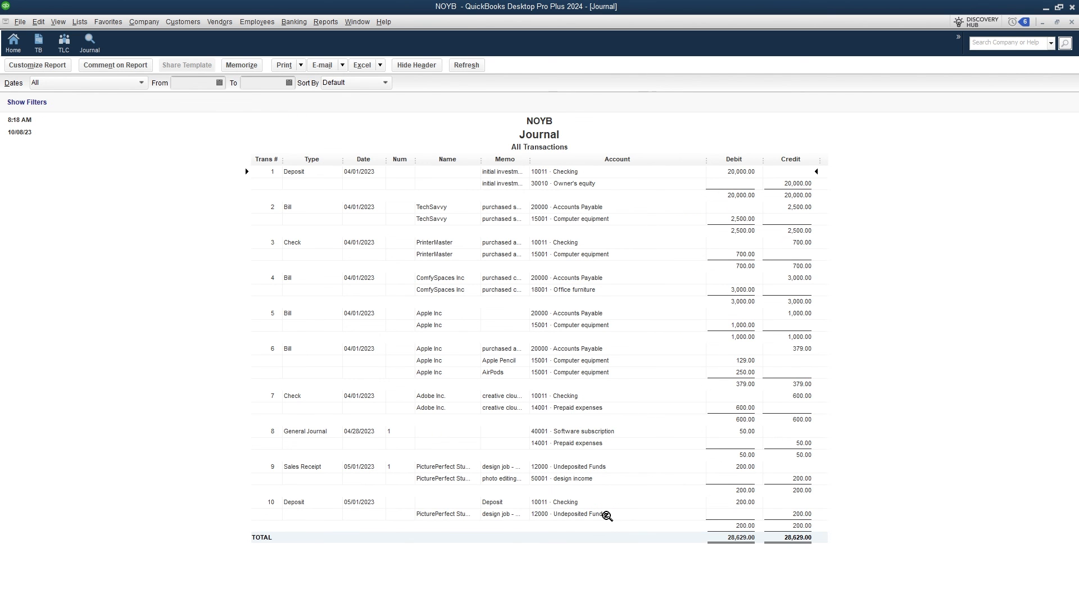